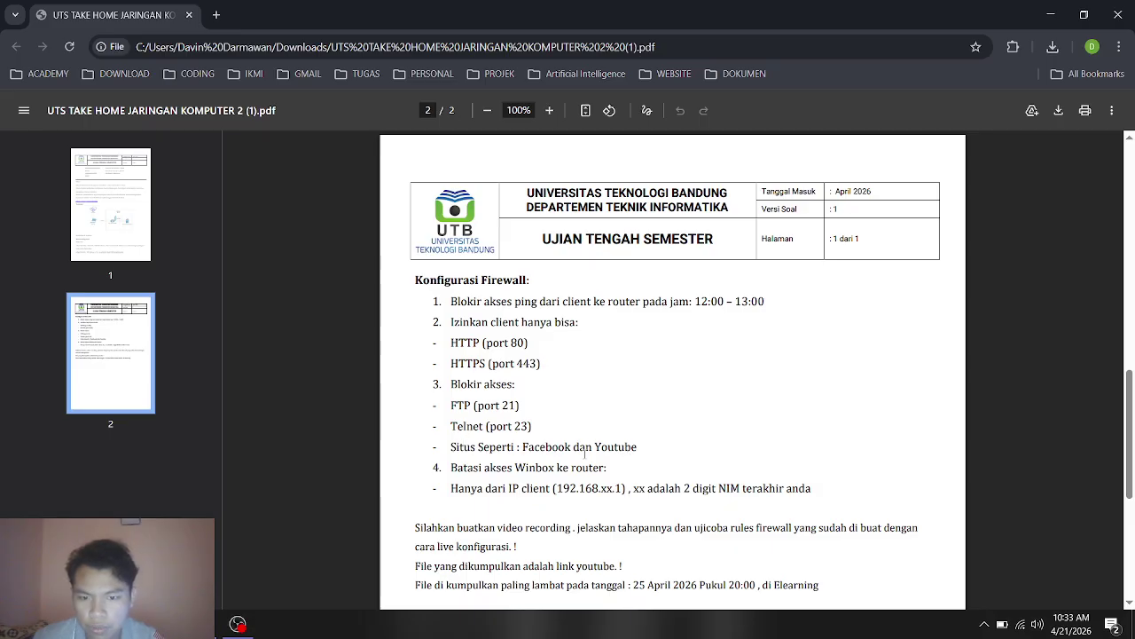
Step: Scroll through the remaining firewall tasks in the PDF, then bring up Oracle VirtualBox Manager
scroll(600, 417, "down", 1)
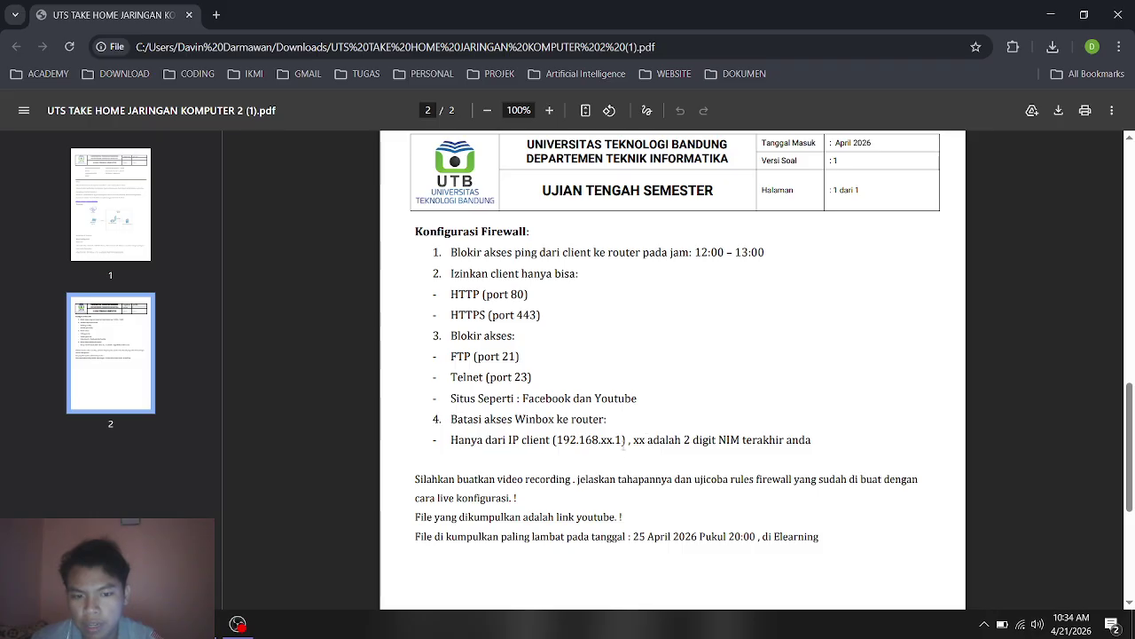
scroll(583, 439, "down", 2)
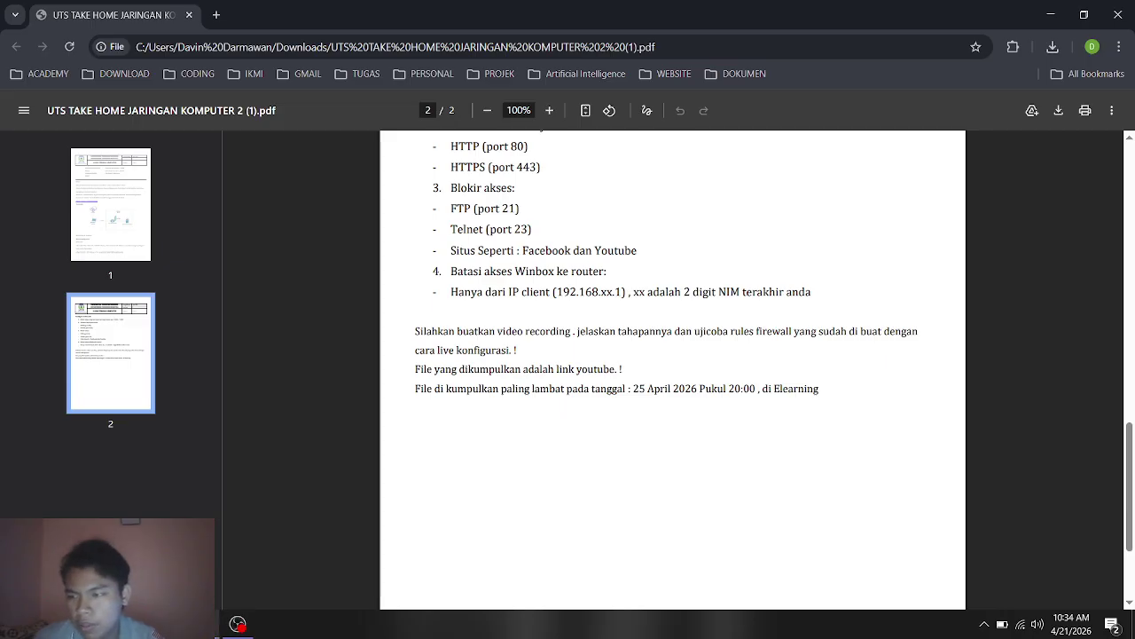
mouse_move(236, 623)
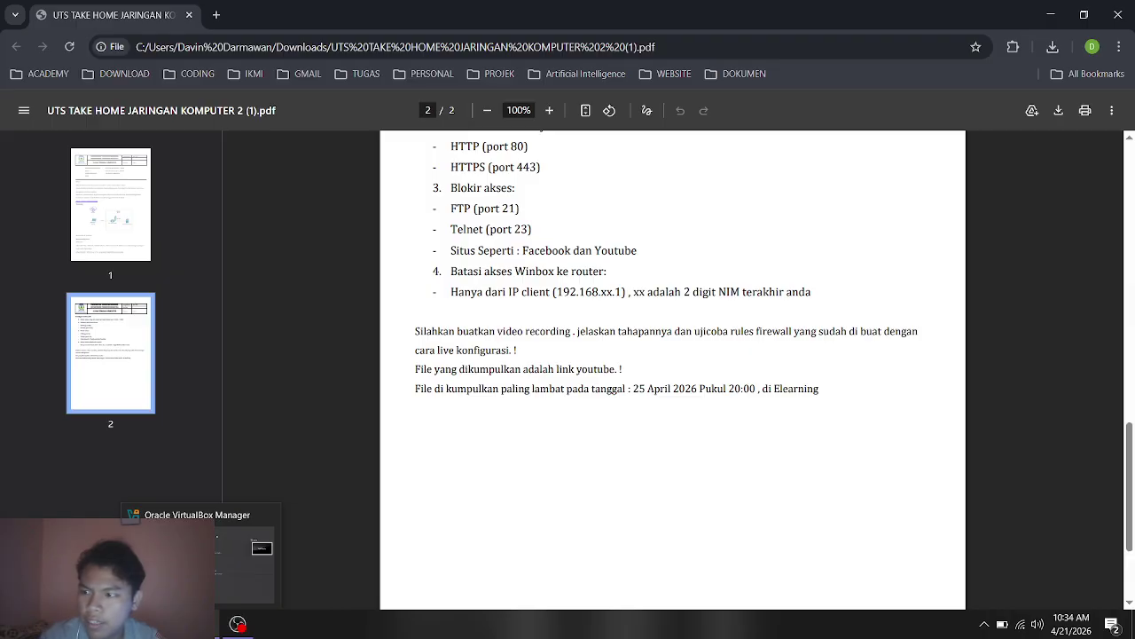
left_click(169, 559)
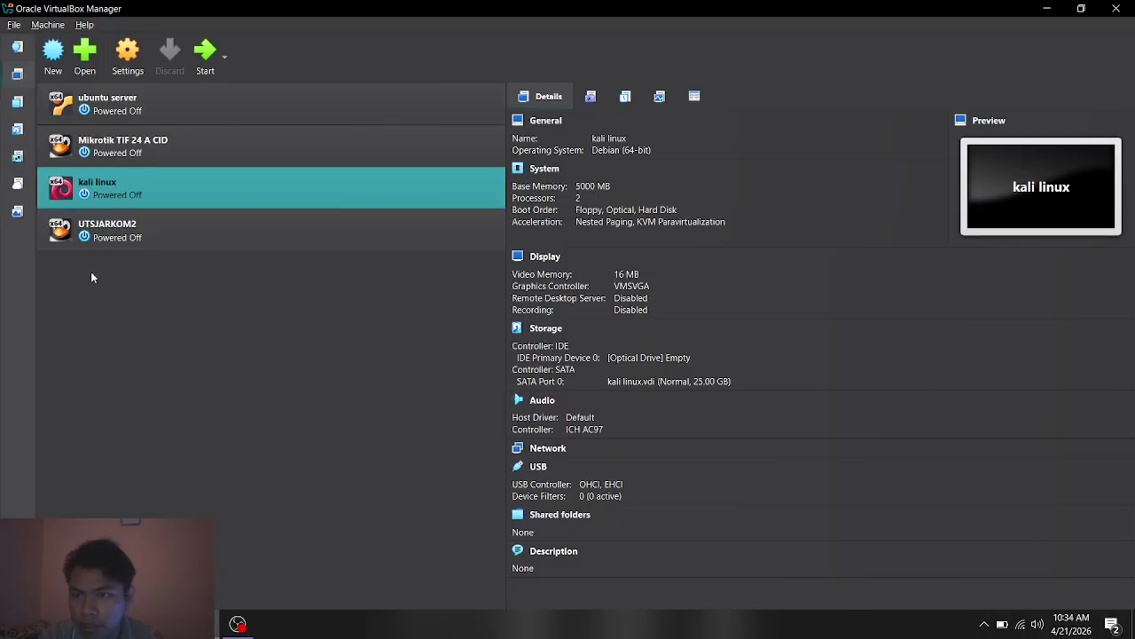
left_click(230, 240)
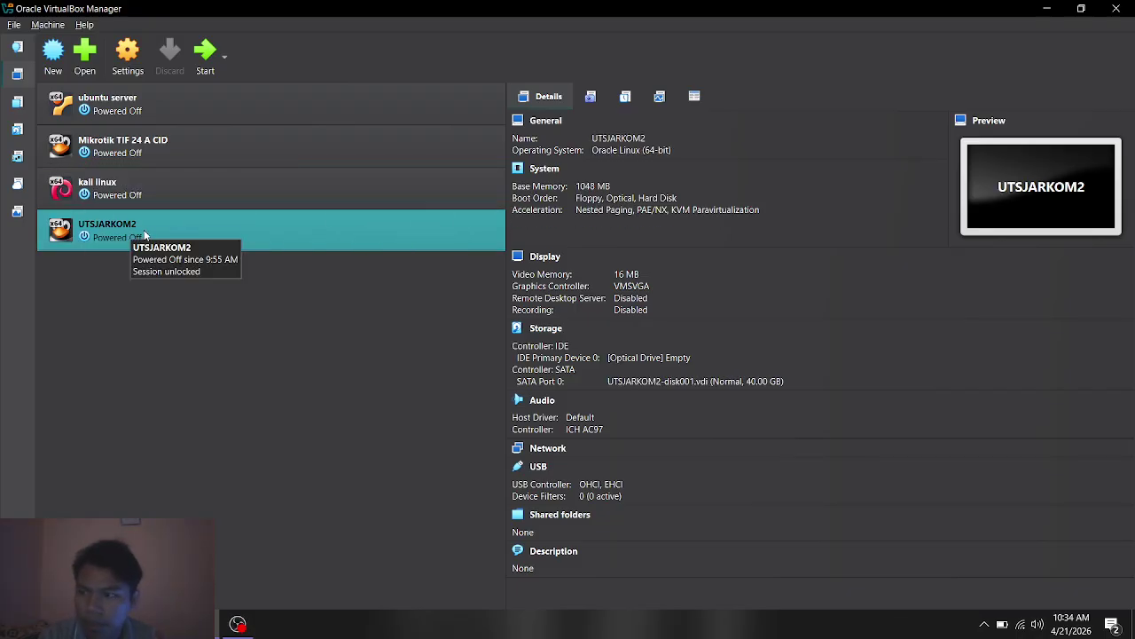
left_click(112, 57)
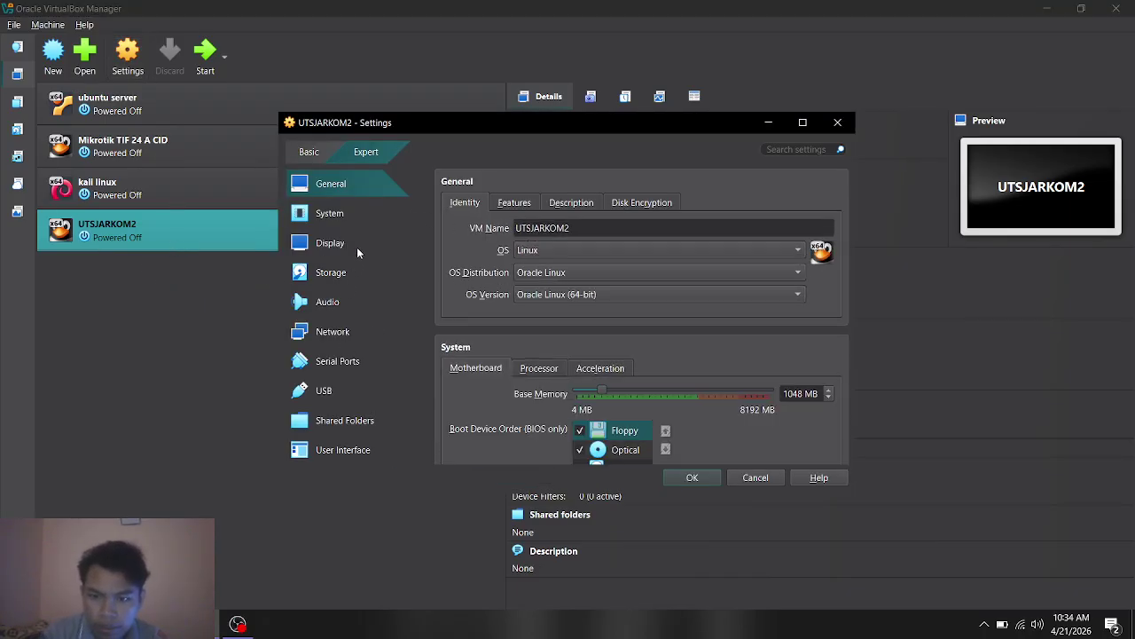
left_click(335, 333)
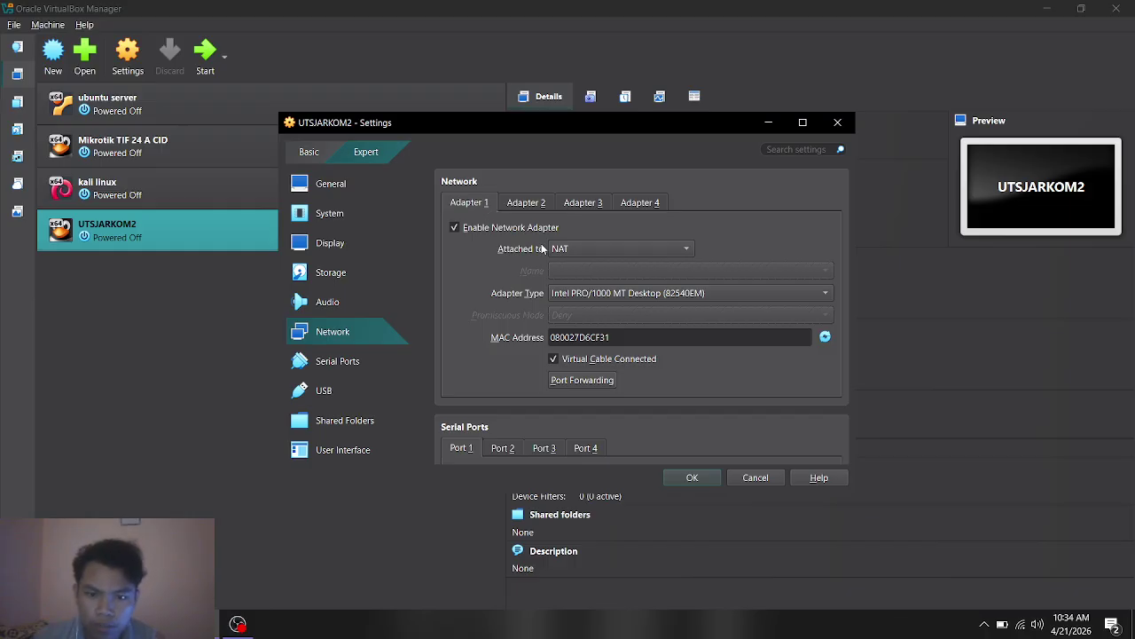
left_click(650, 247)
left_click(649, 248)
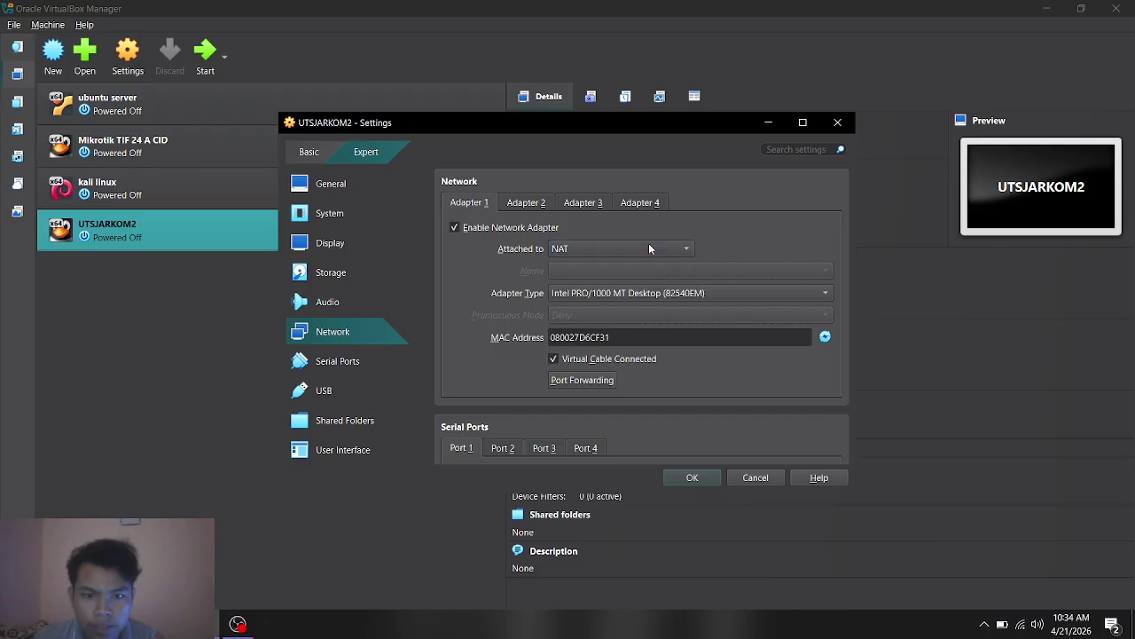
left_click(527, 205)
left_click(626, 251)
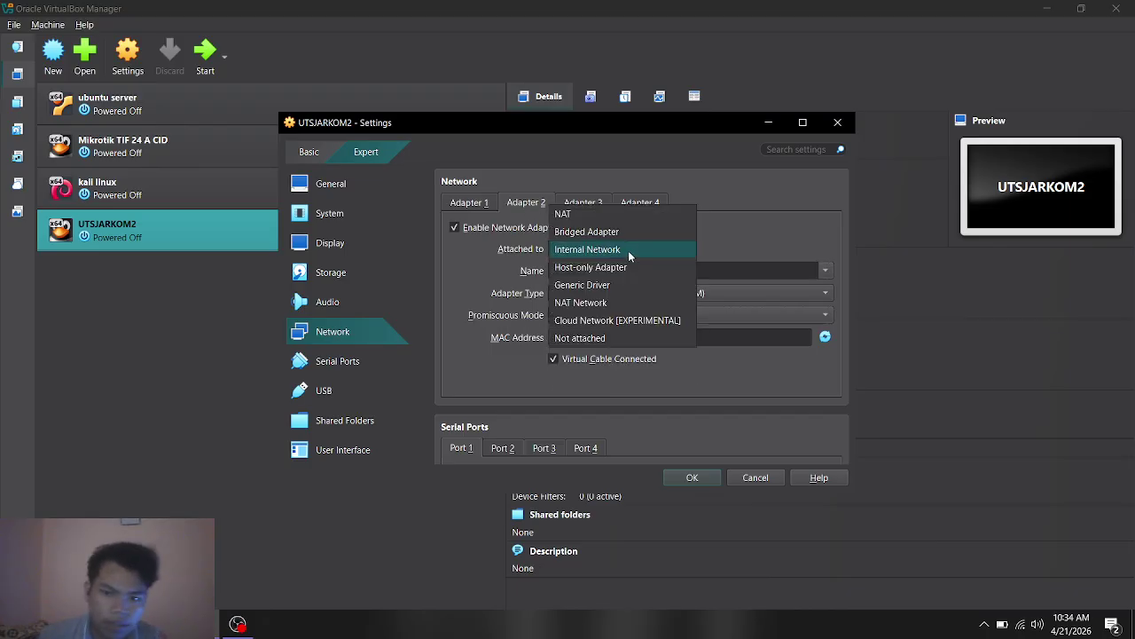
left_click(715, 238)
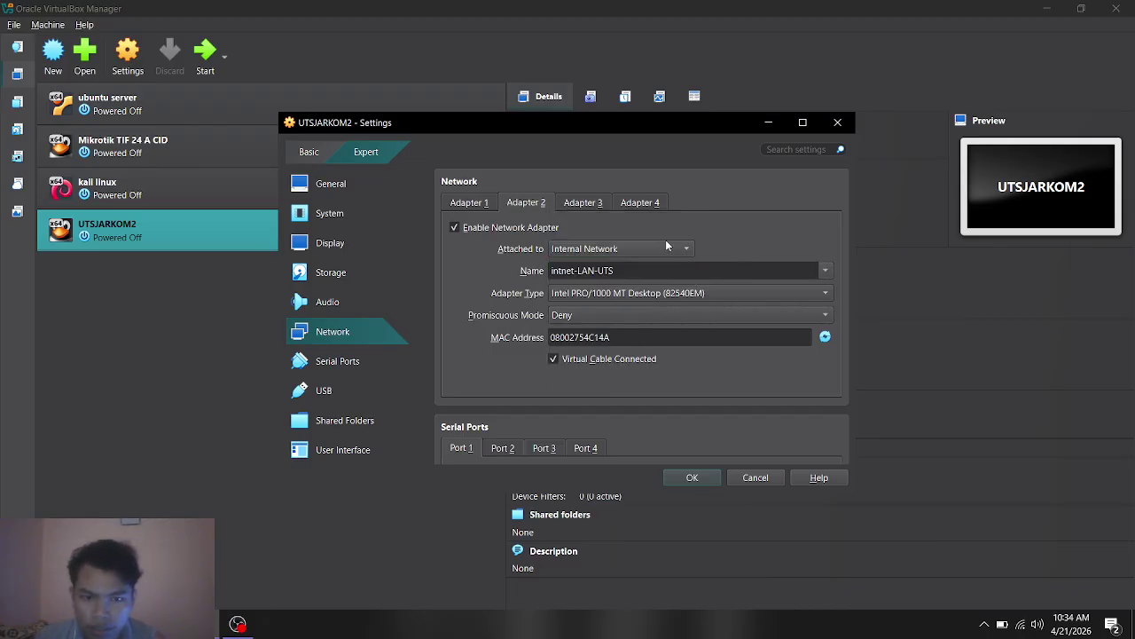
left_click(601, 204)
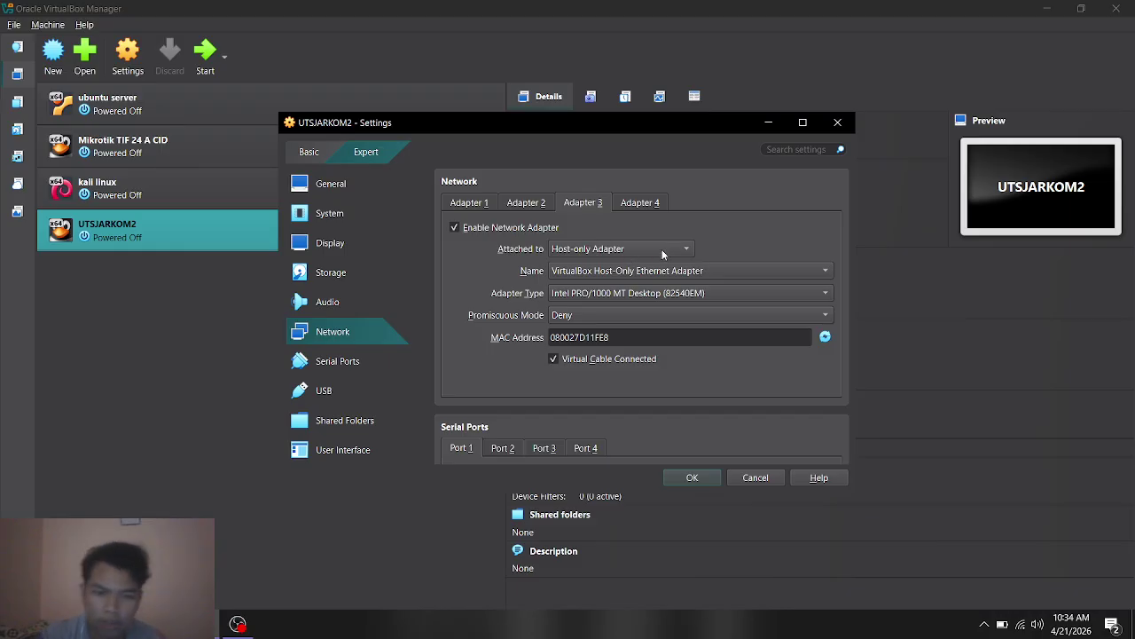
left_click(525, 204)
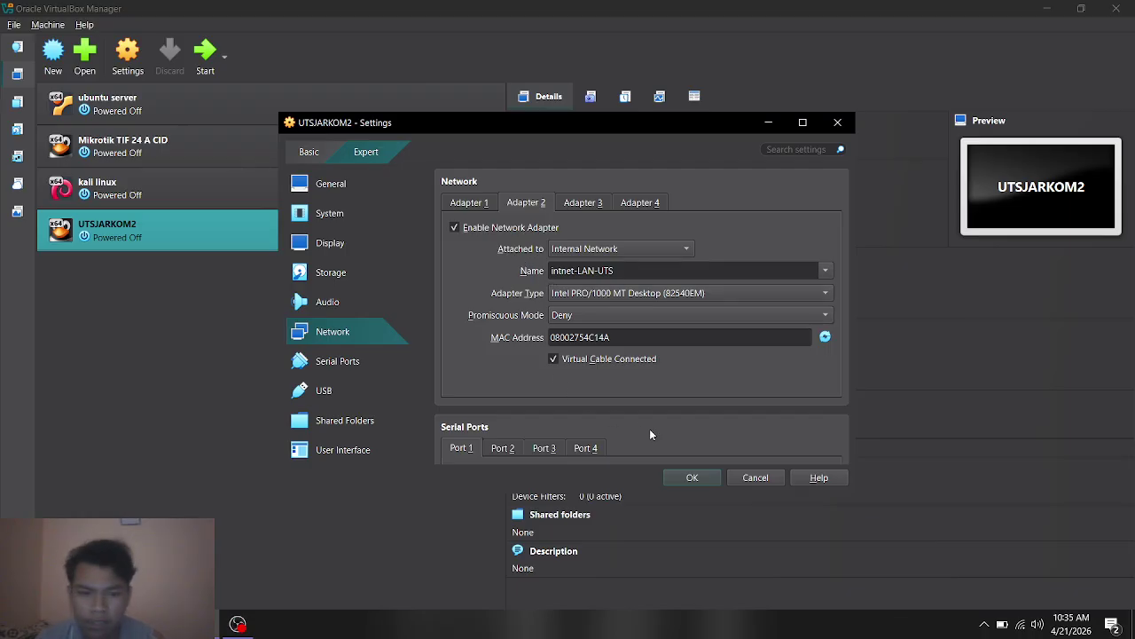
left_click(705, 479)
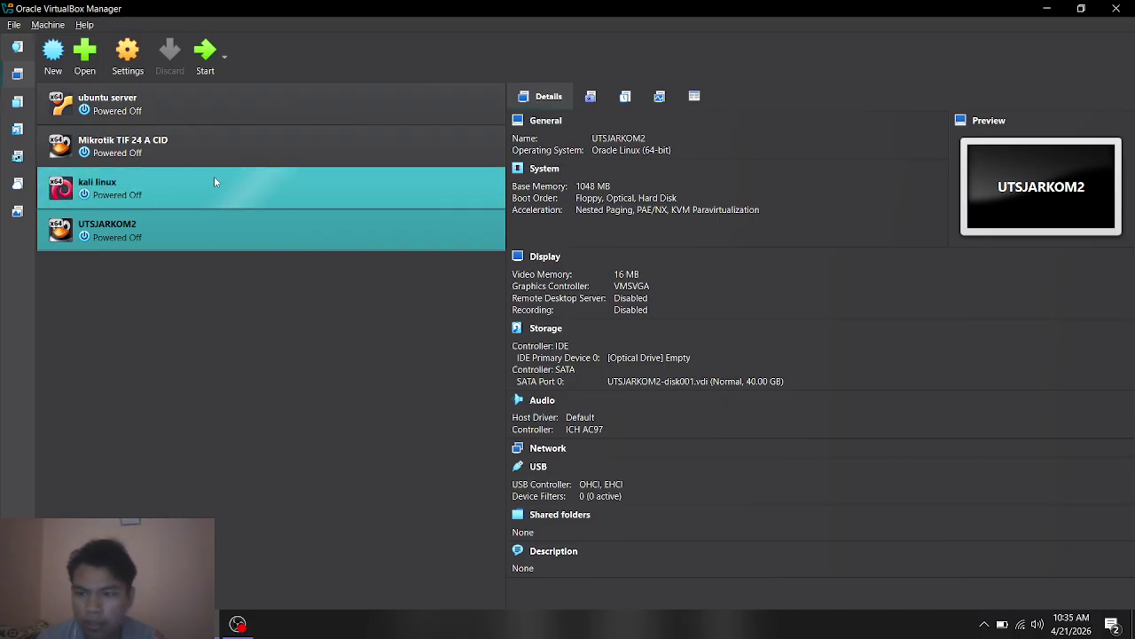
Step: Attach kali linux's Adapter 1 to the internal network intnet-LAN-UTS, then select UTSJARKOM2
left_click(191, 184)
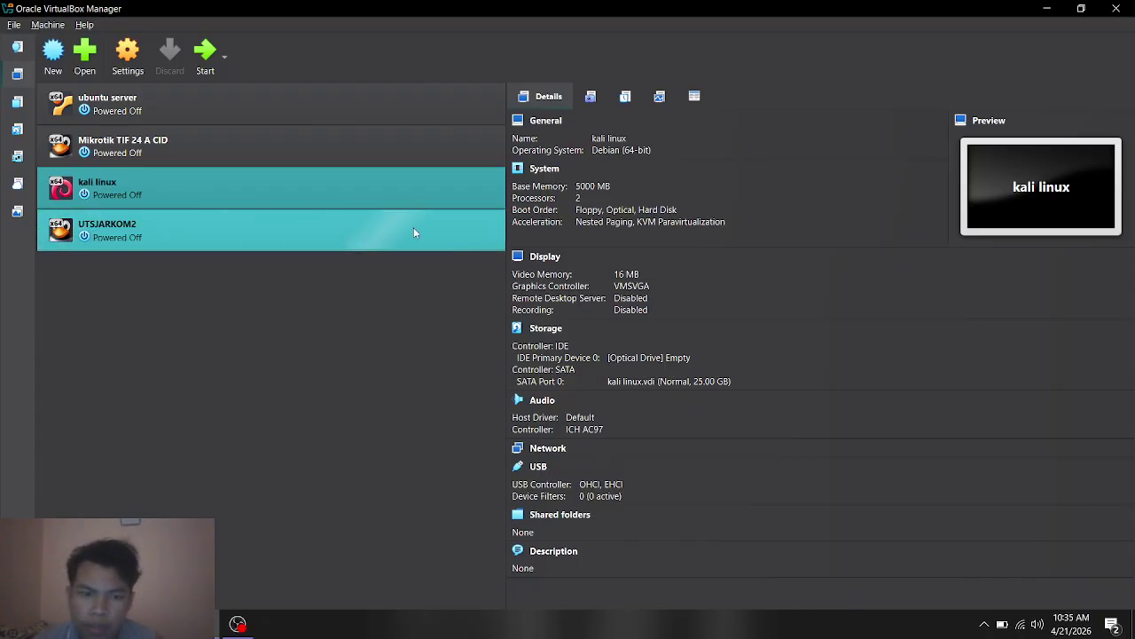
right_click(169, 183)
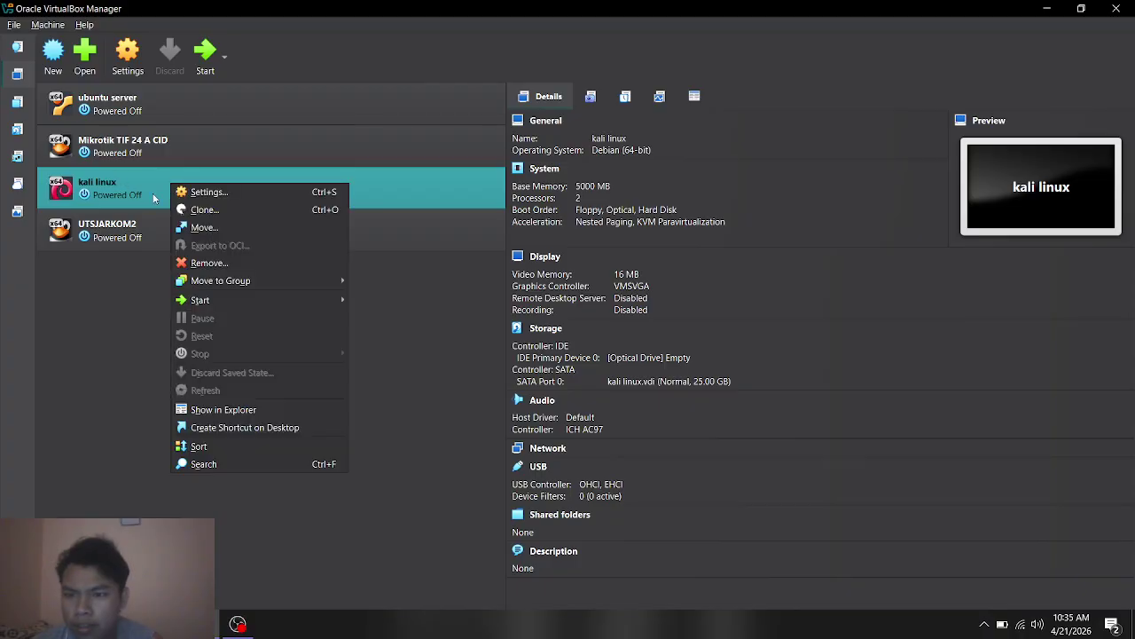
left_click(271, 192)
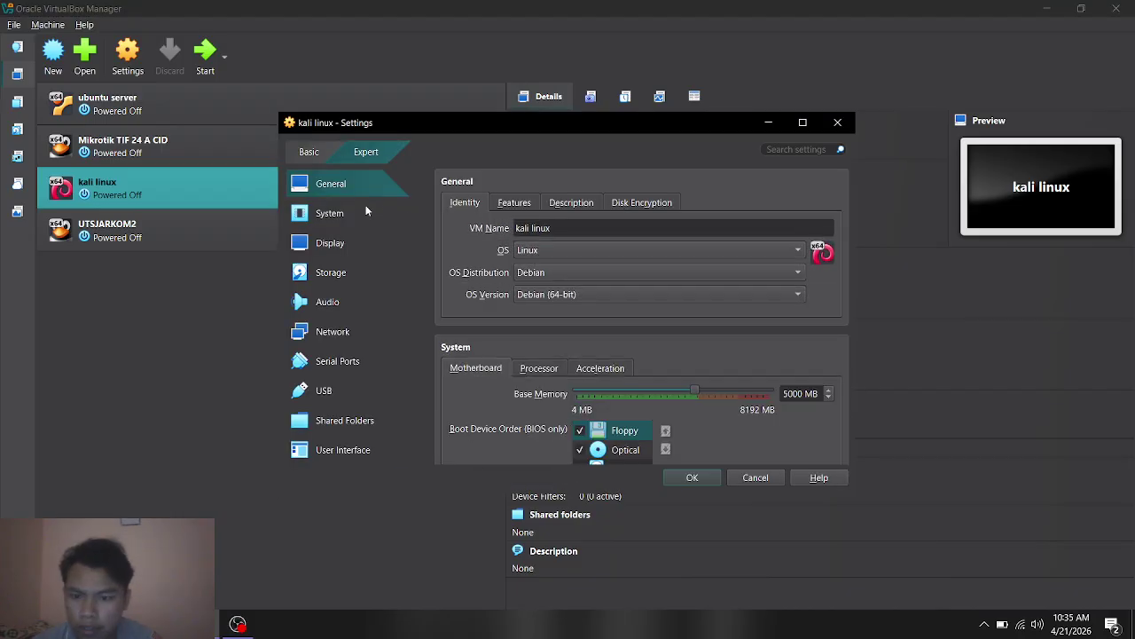
left_click(332, 335)
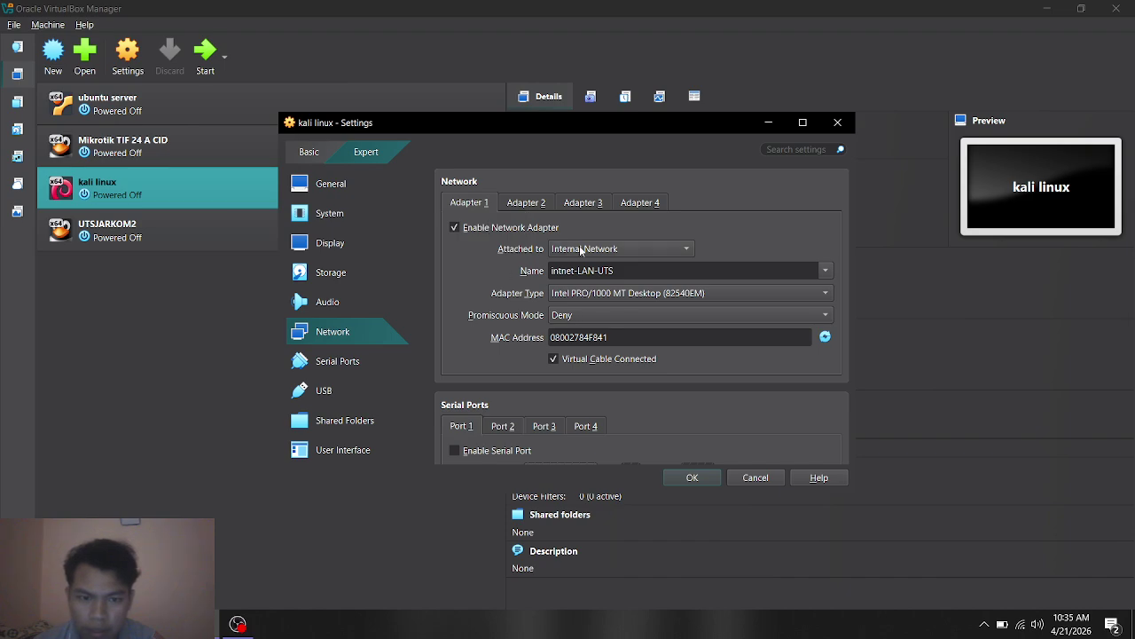
left_click(580, 250)
left_click(637, 248)
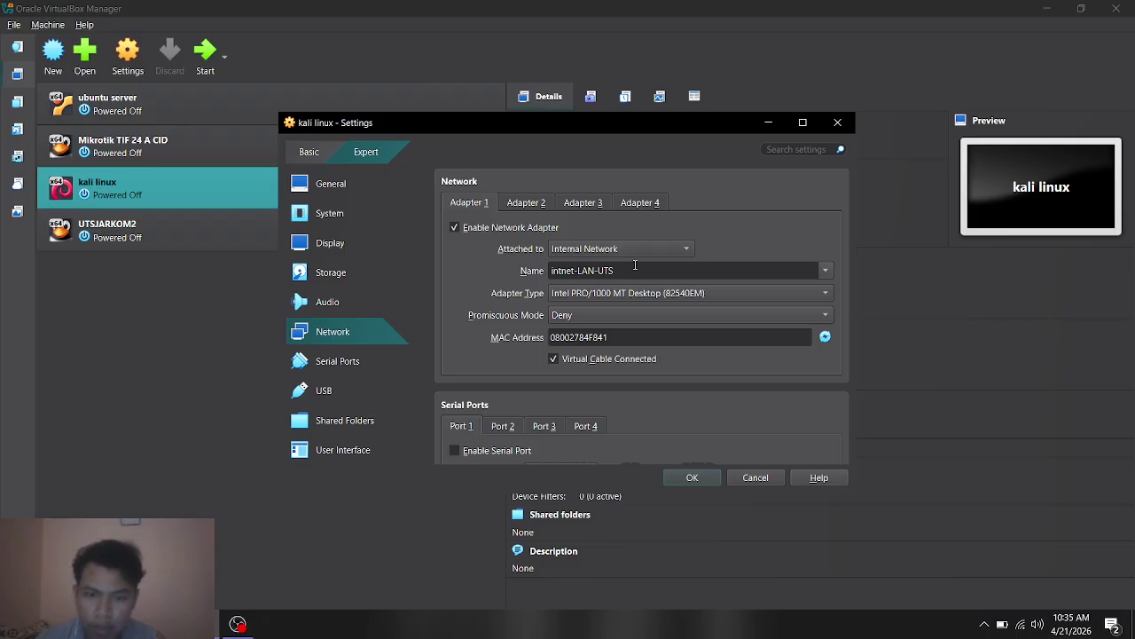
left_click(693, 478)
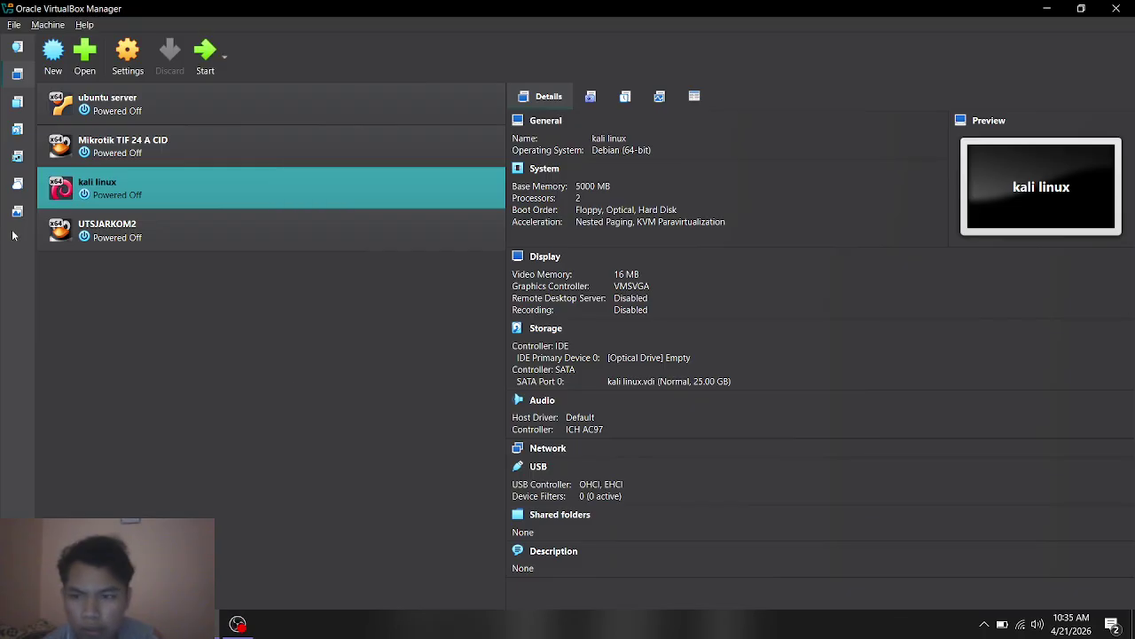
left_click(197, 238)
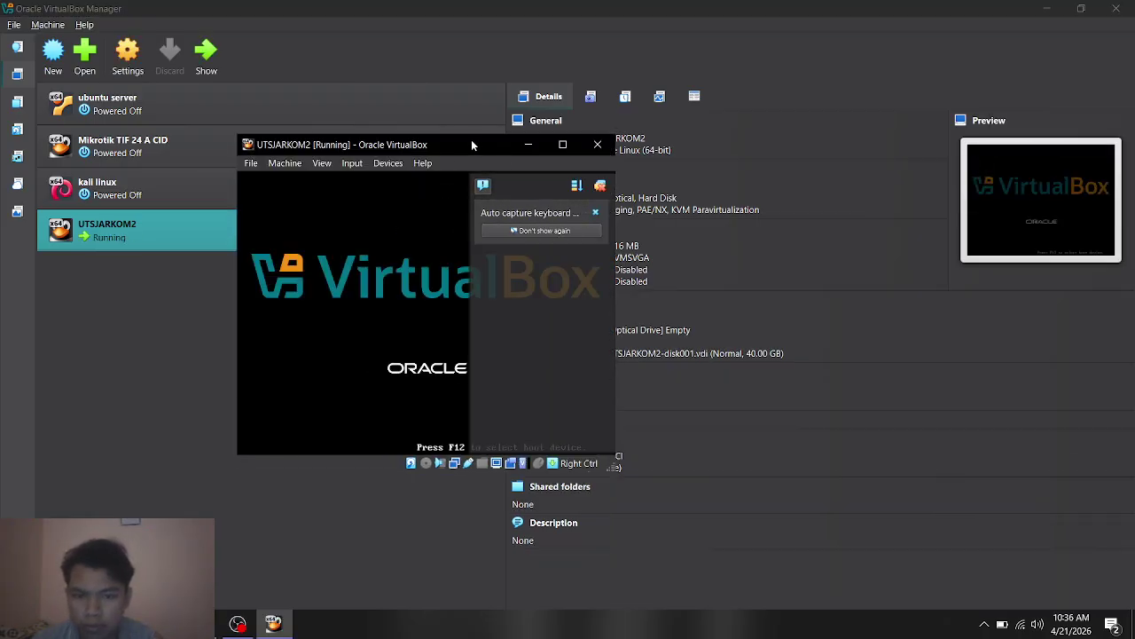
Step: Log in to the UTSJARKOM2 MikroTik console as admin, retrying after the first attempt
left_click_drag(471, 140, 539, 131)
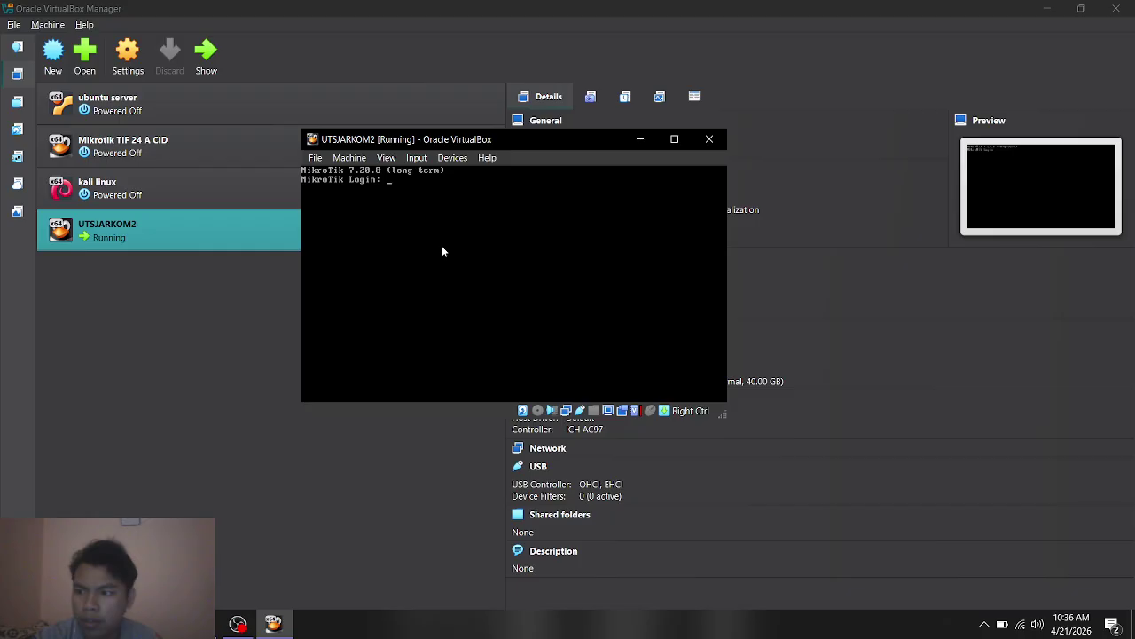
type("admin")
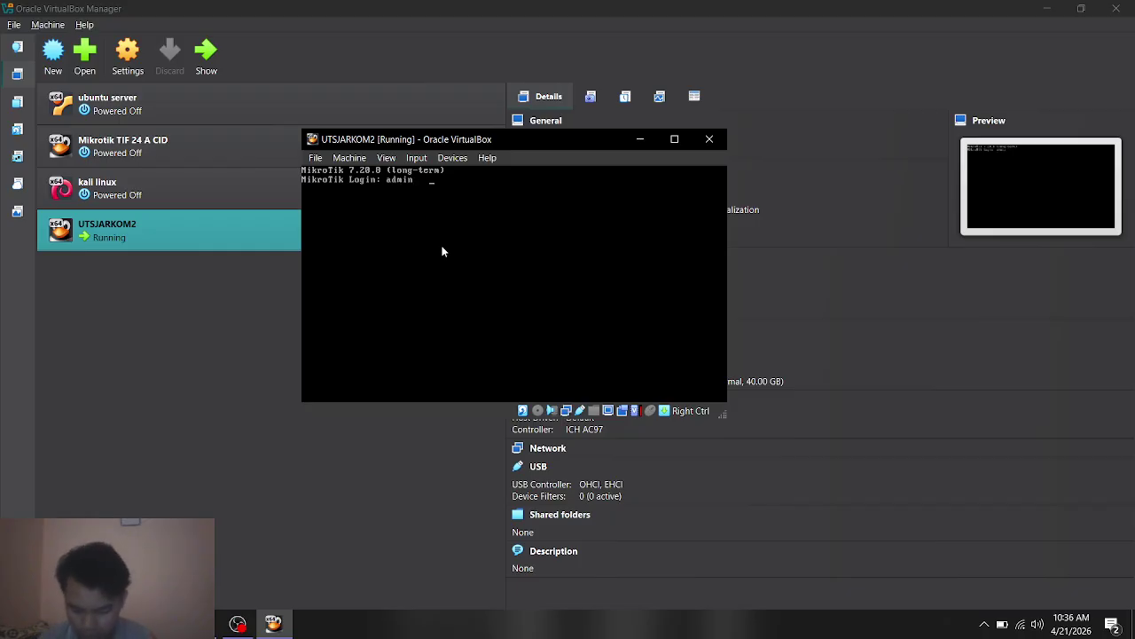
key("BackSpace")
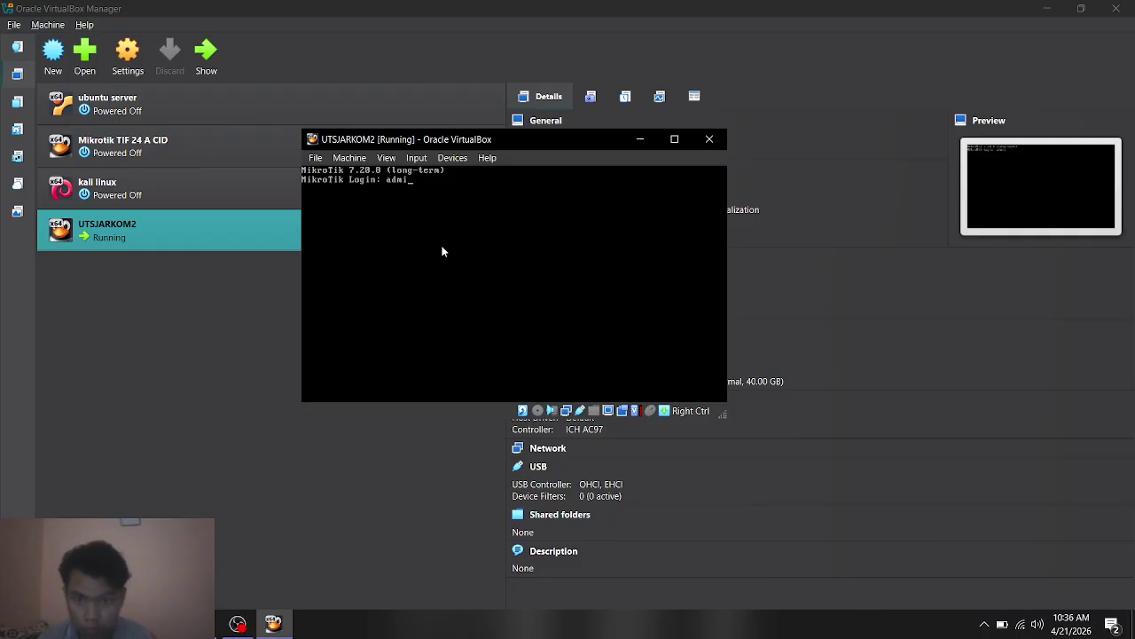
type("n")
key("Return")
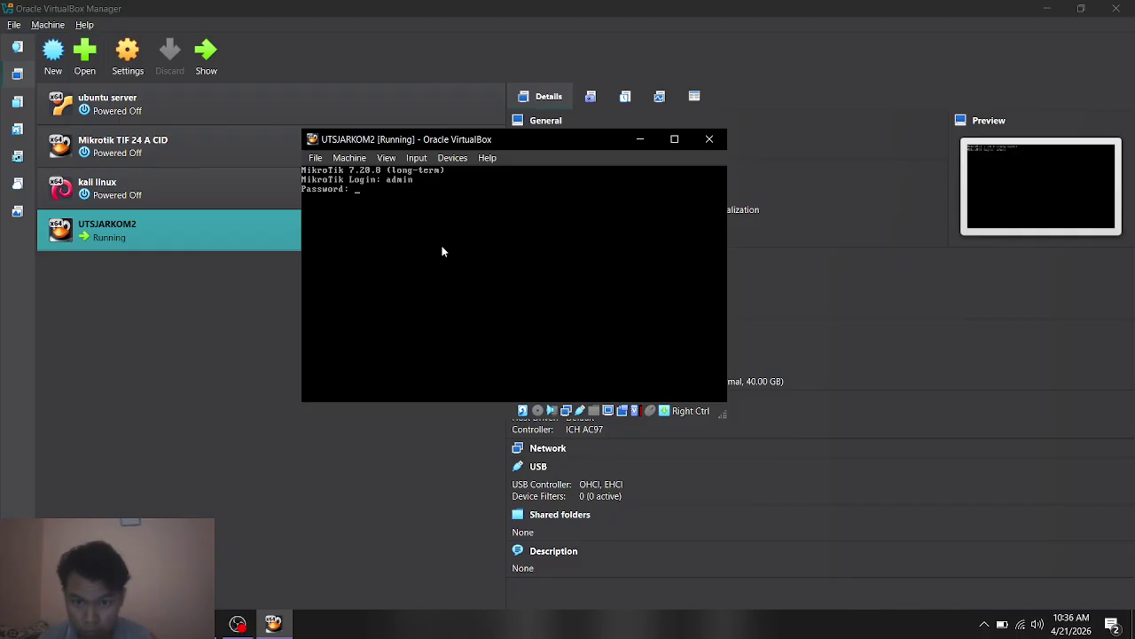
key("Return")
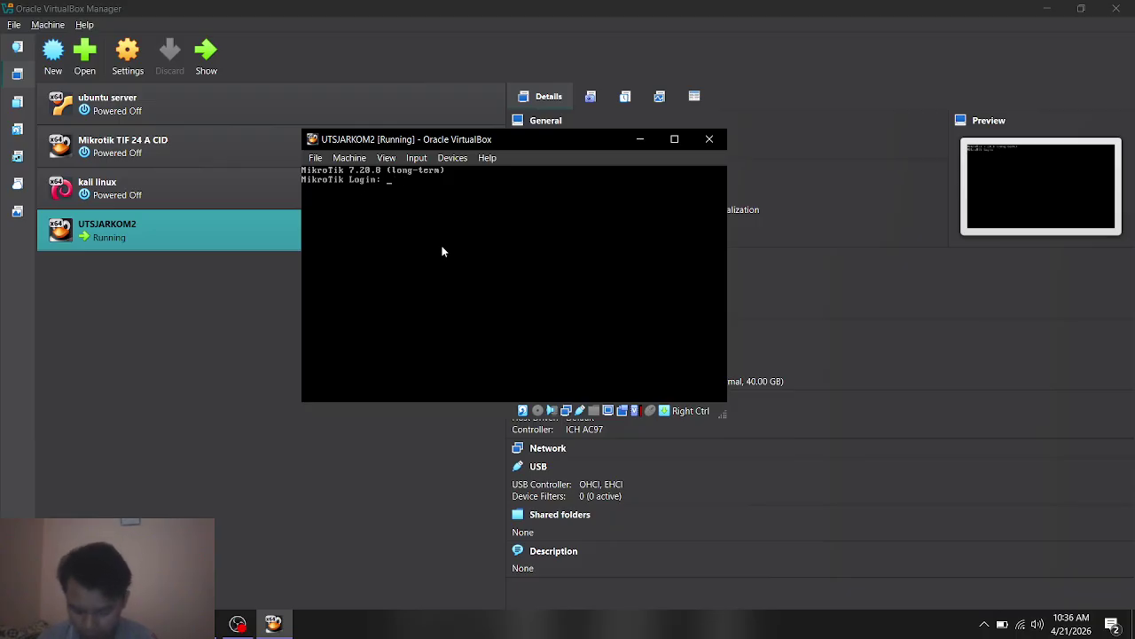
type("admi")
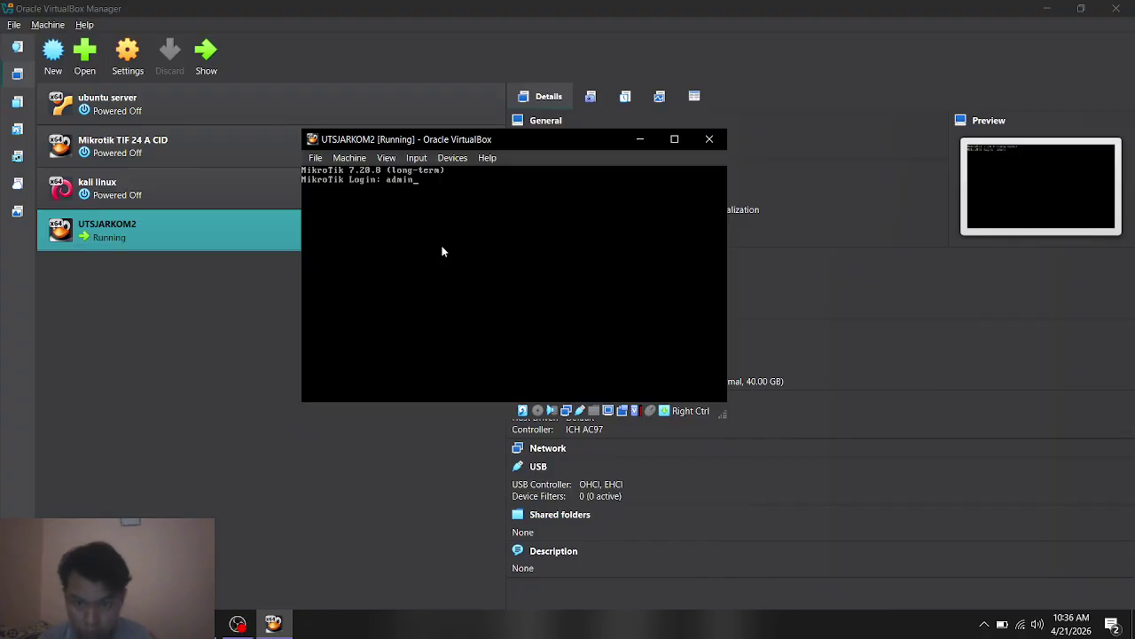
type("n")
key("Return")
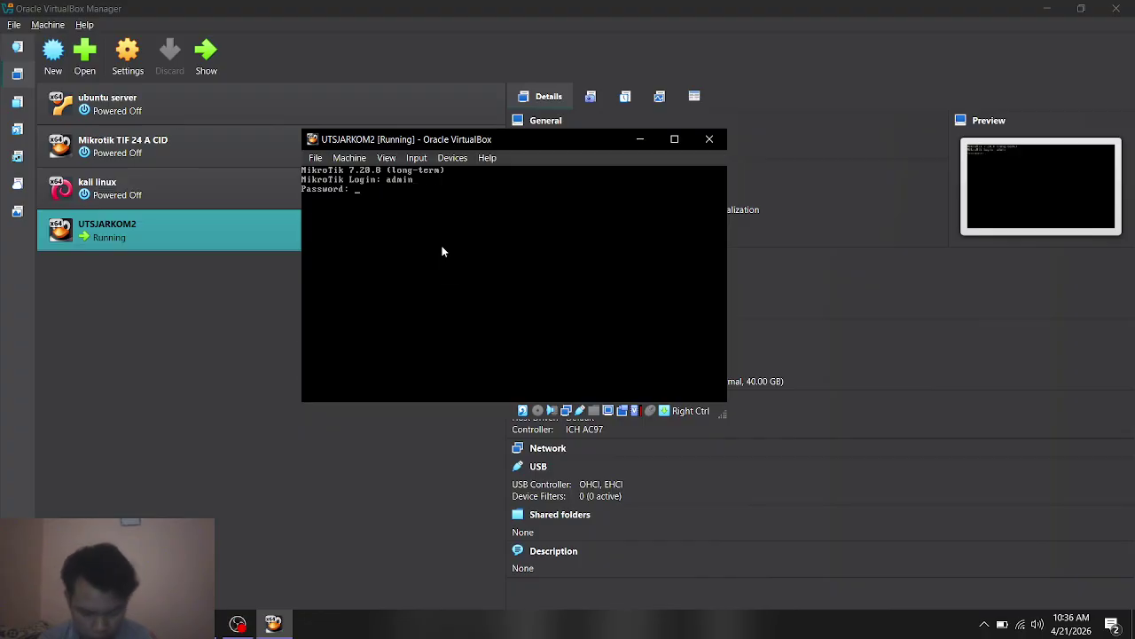
key("Return")
key("Return")
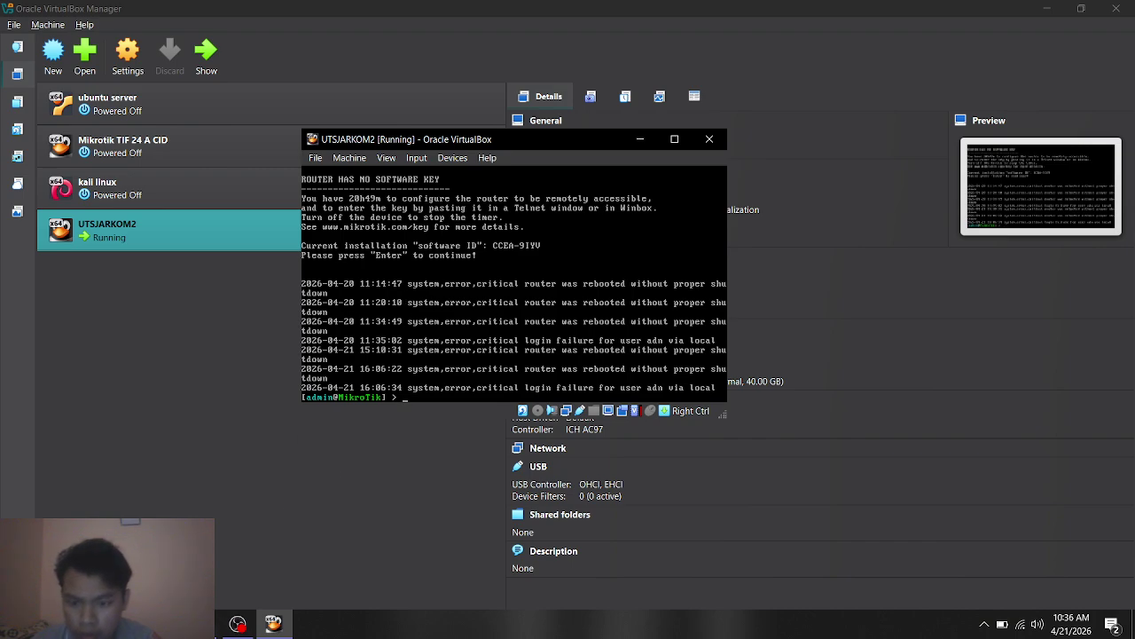
key("alt+Tab")
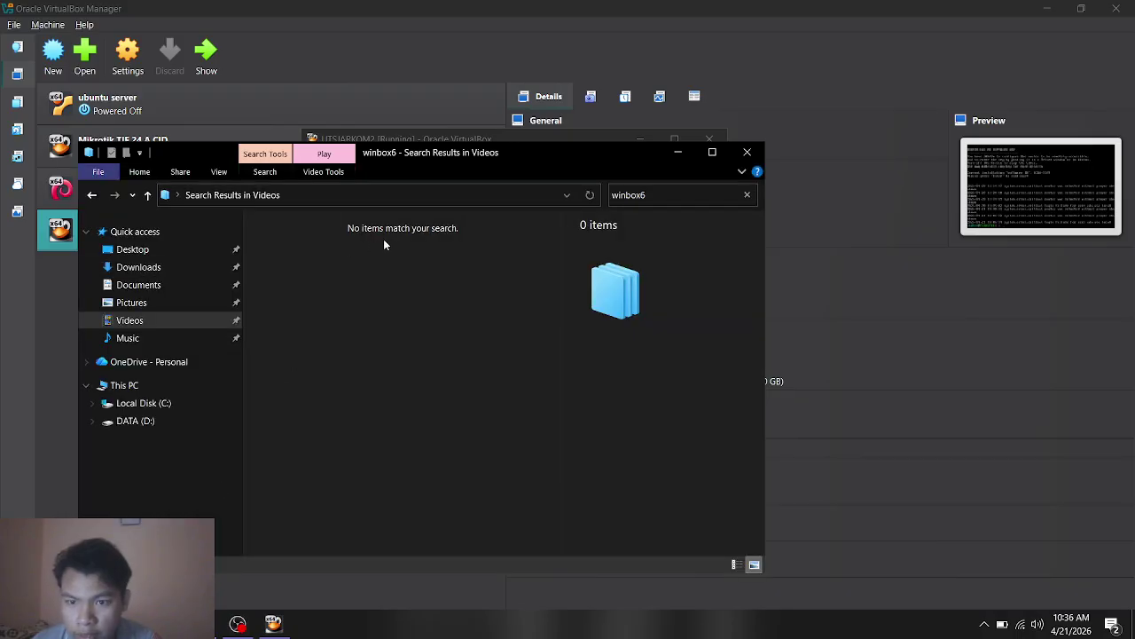
Step: Search the Downloads folder for 'win' and launch winbox64.exe
left_click(161, 269)
left_click(635, 196)
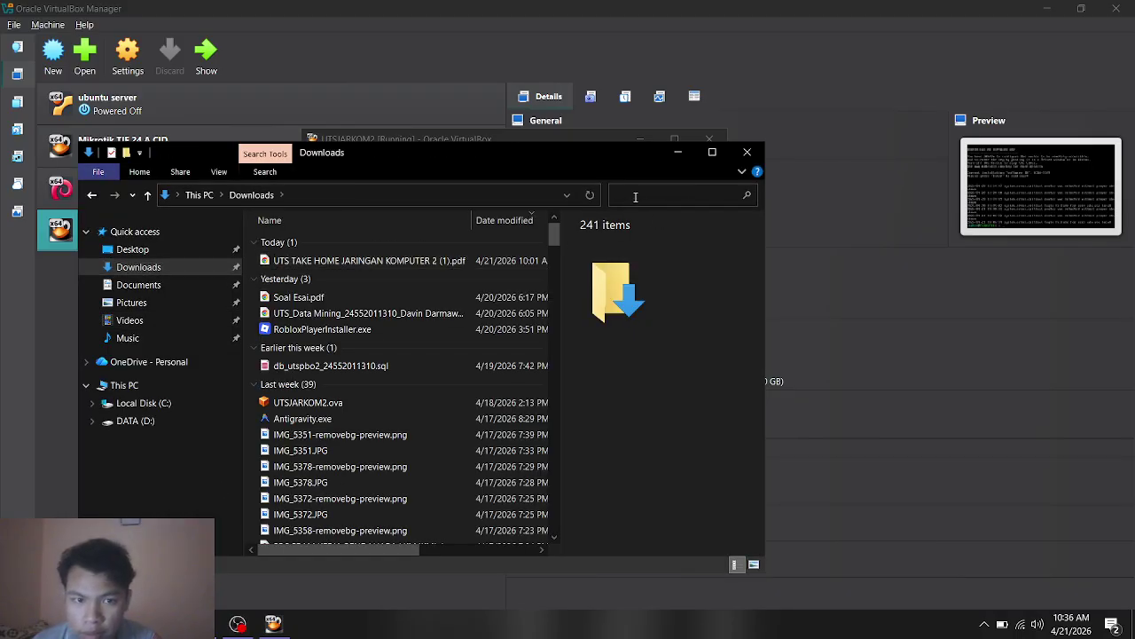
type("win")
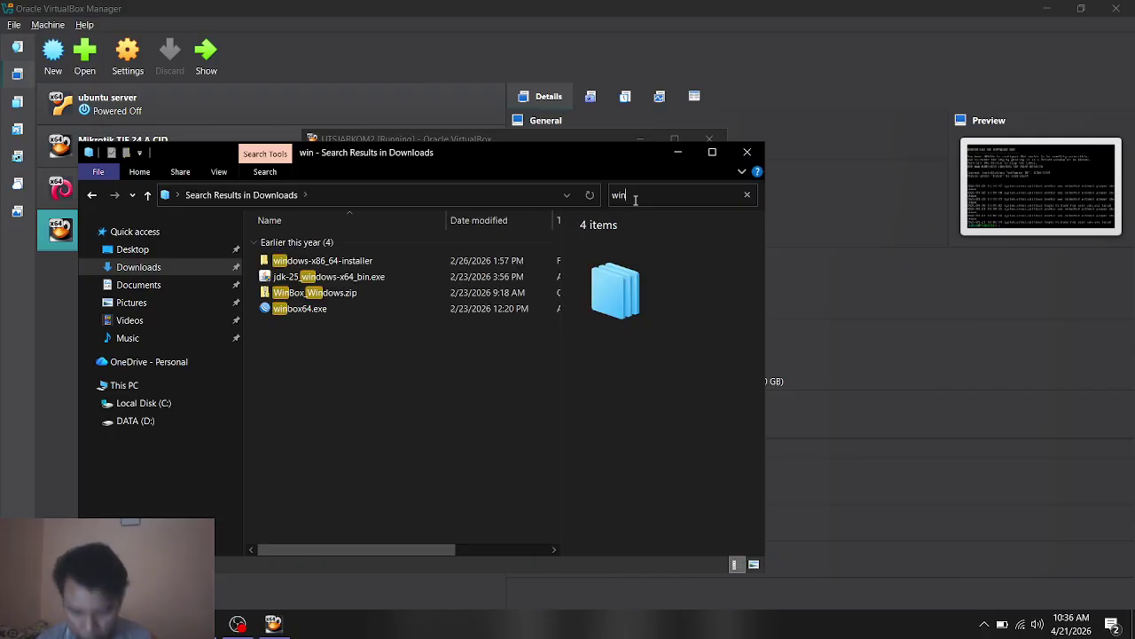
left_click(379, 309)
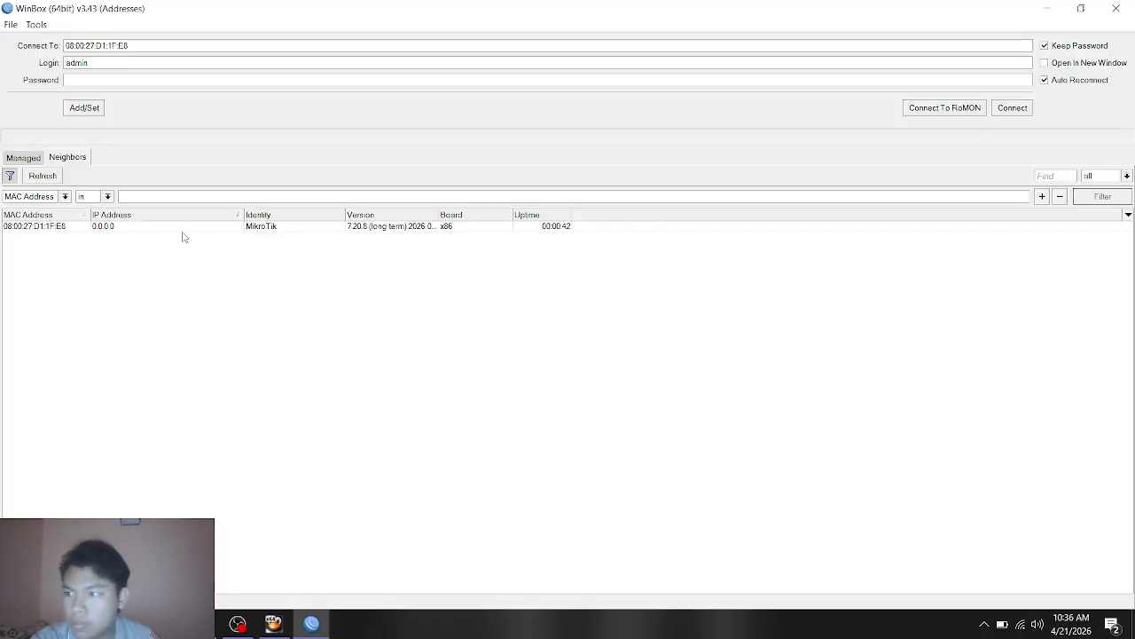
Step: Refresh Neighbors, select the discovered MikroTik router, enter the admin password and connect
left_click(46, 177)
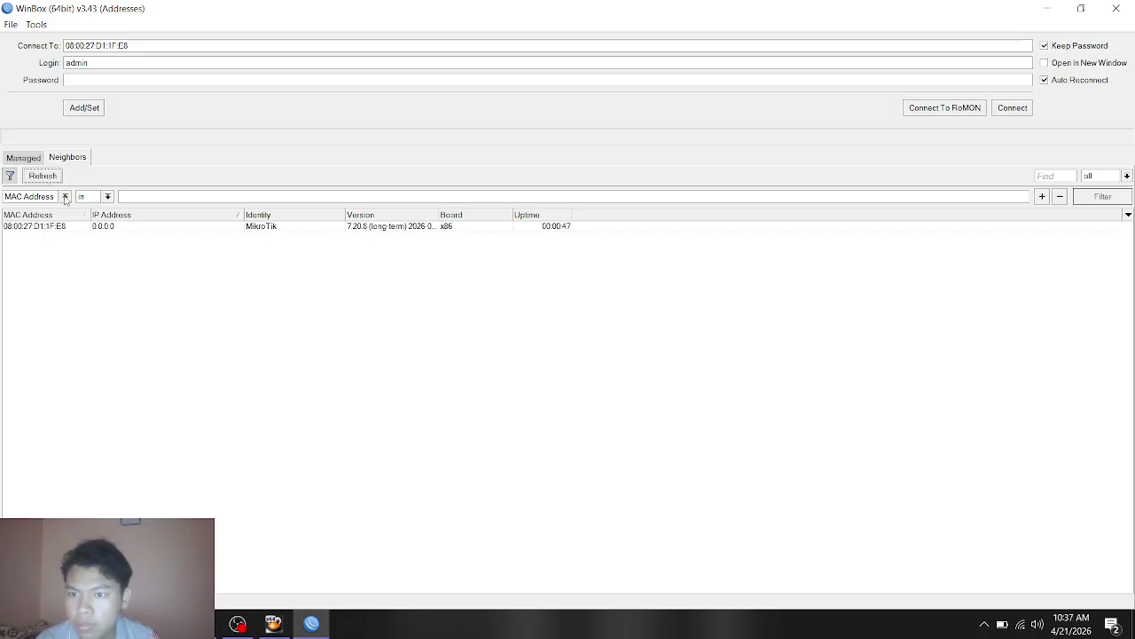
left_click(198, 235)
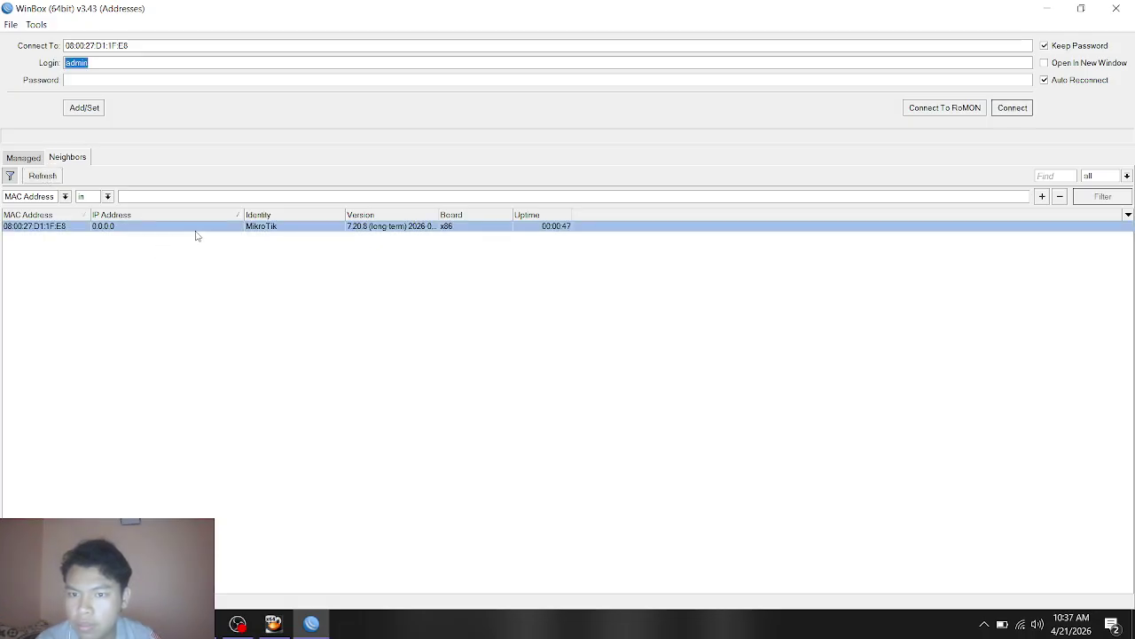
left_click(77, 83)
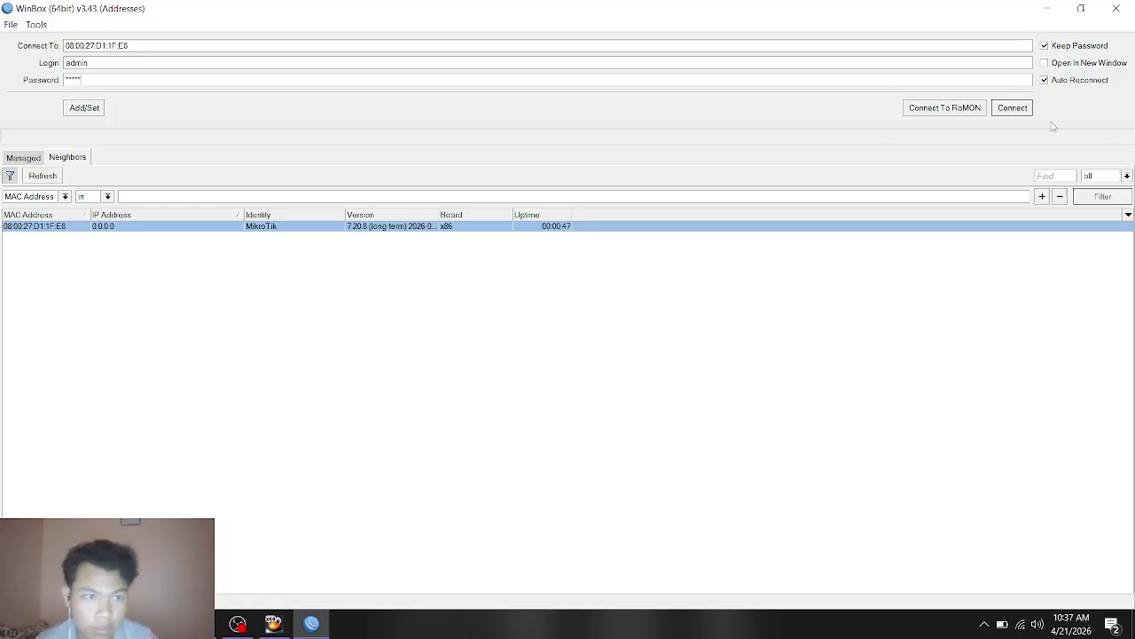
left_click(1009, 107)
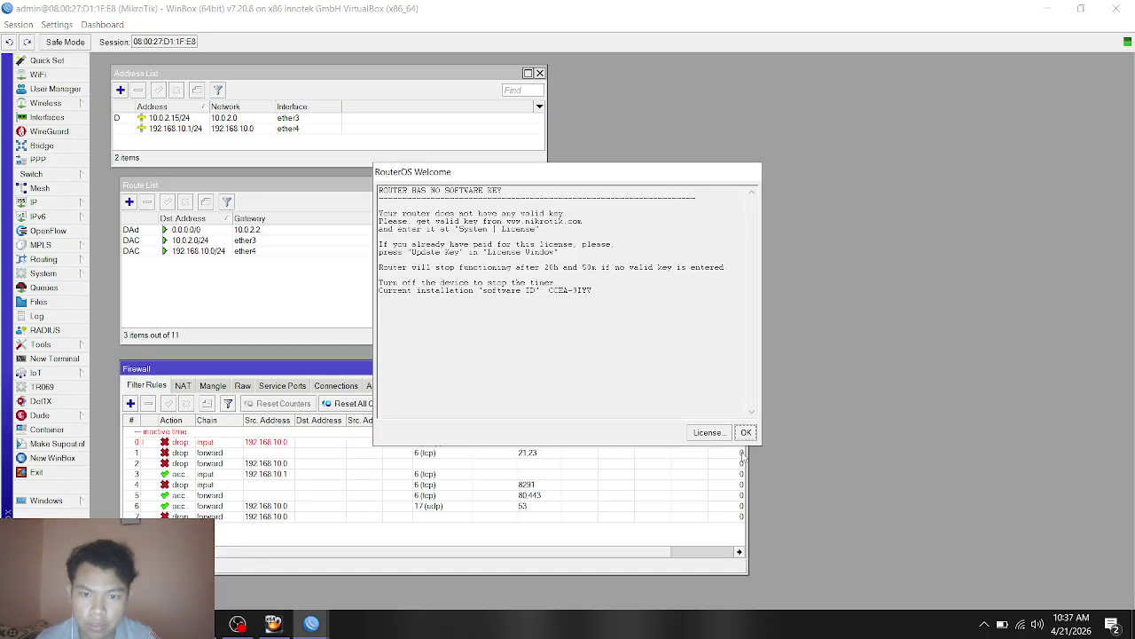
Step: Dismiss the RouterOS welcome notice and close the Firewall, Route List and Address List windows
left_click(746, 433)
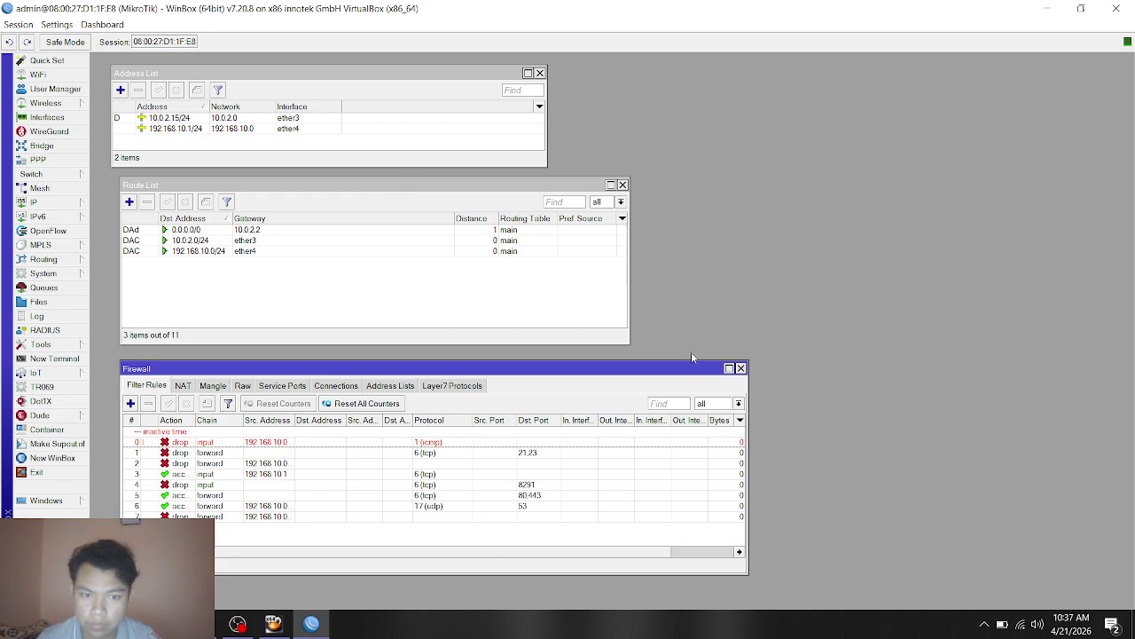
left_click(741, 367)
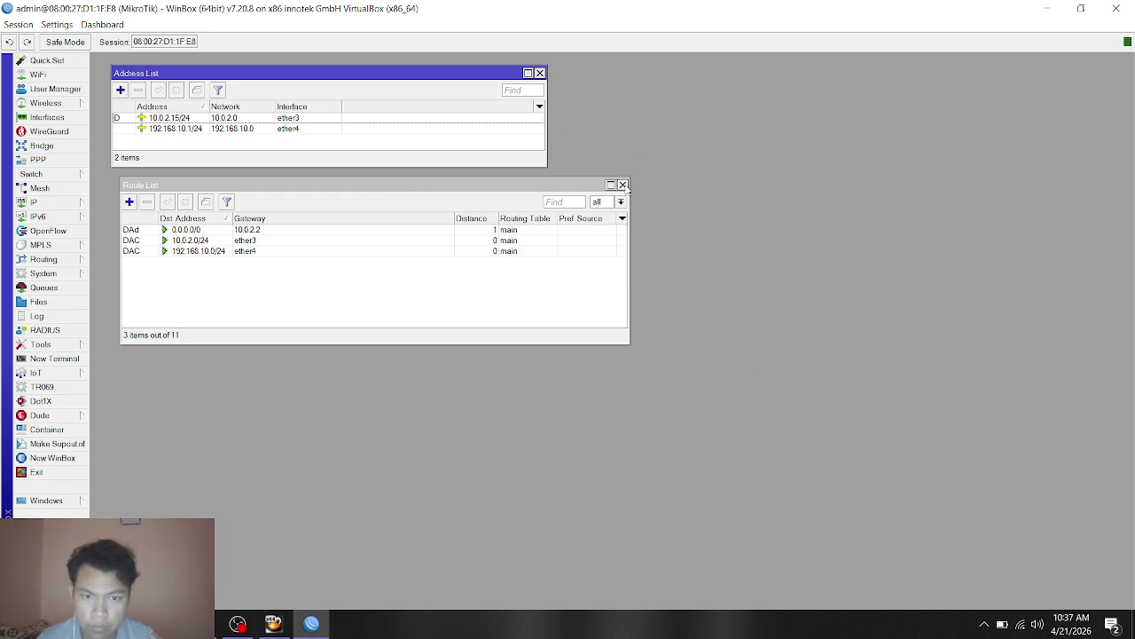
left_click(622, 185)
left_click(540, 74)
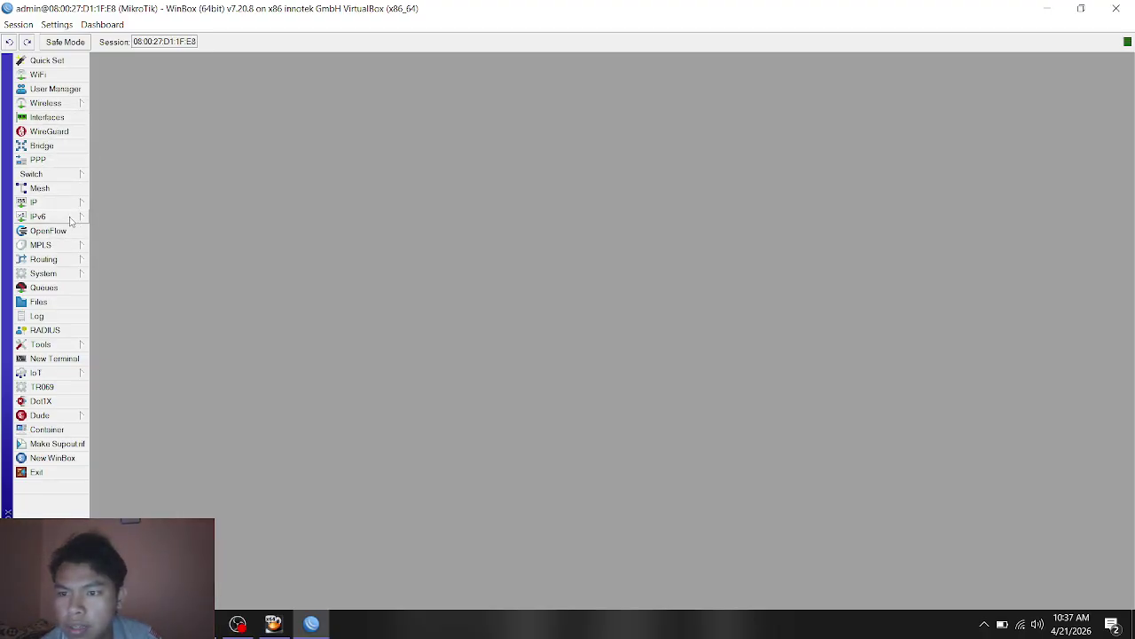
left_click(71, 204)
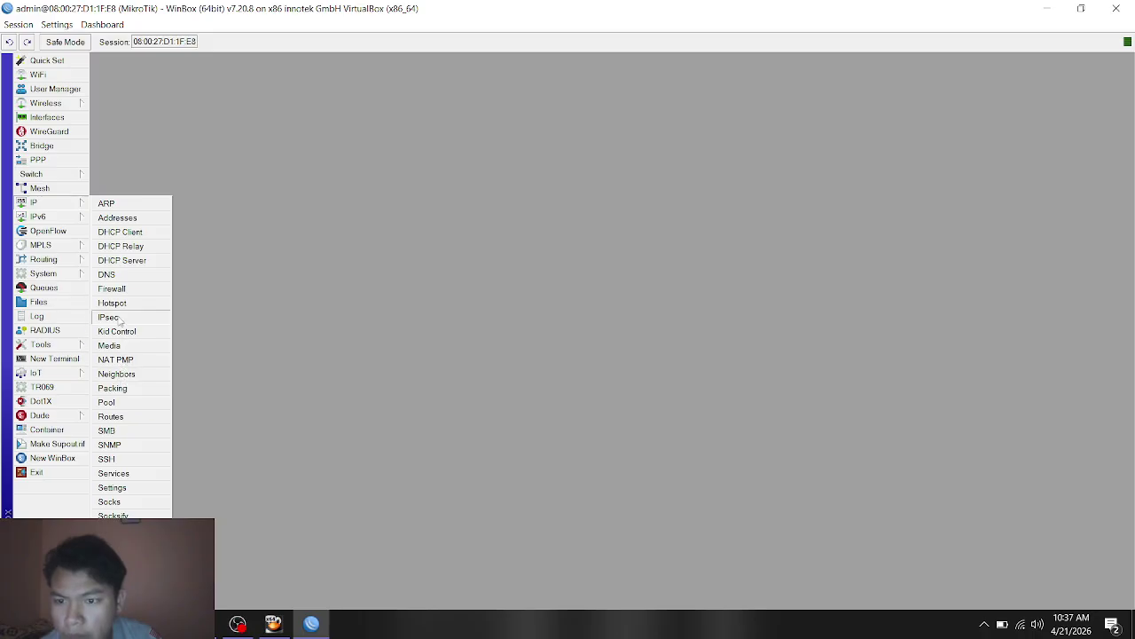
Step: Open IP > DHCP Client and remove the existing ether3 client
left_click(132, 233)
left_click_drag(464, 454, 505, 182)
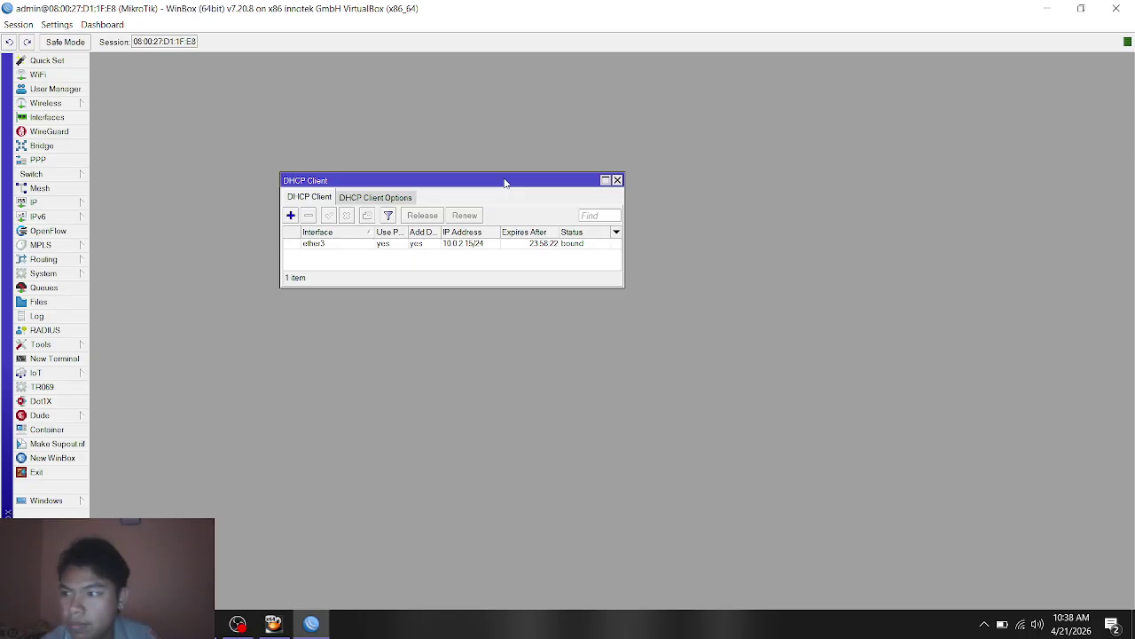
left_click(337, 246)
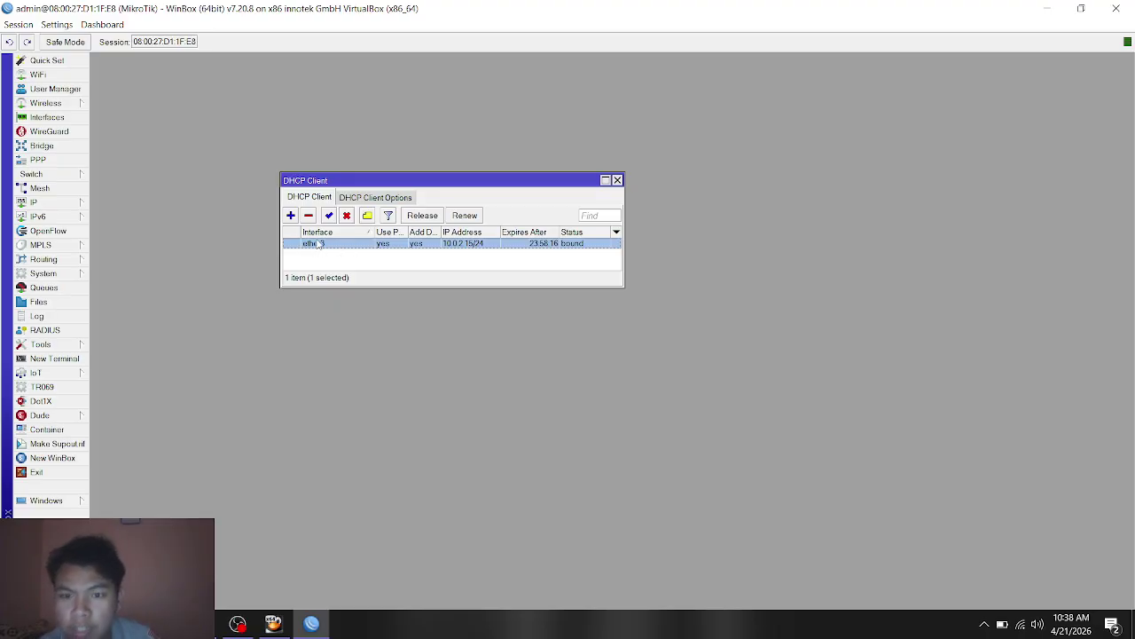
left_click(310, 217)
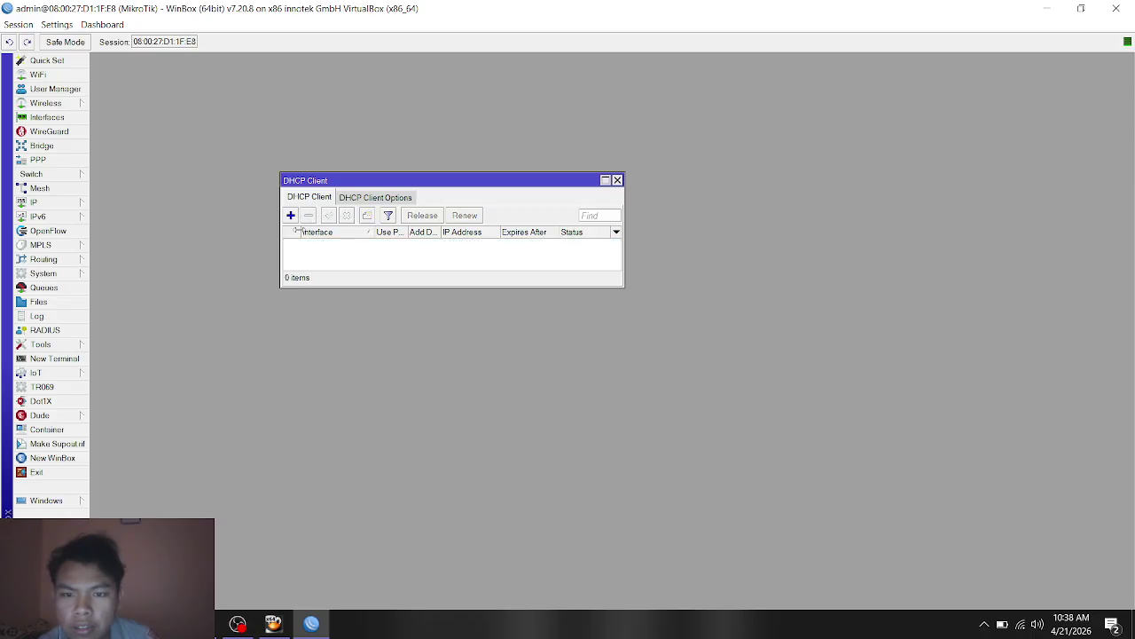
Step: Add a new DHCP client on ether3, apply it, and close the DHCP Client list
left_click(291, 215)
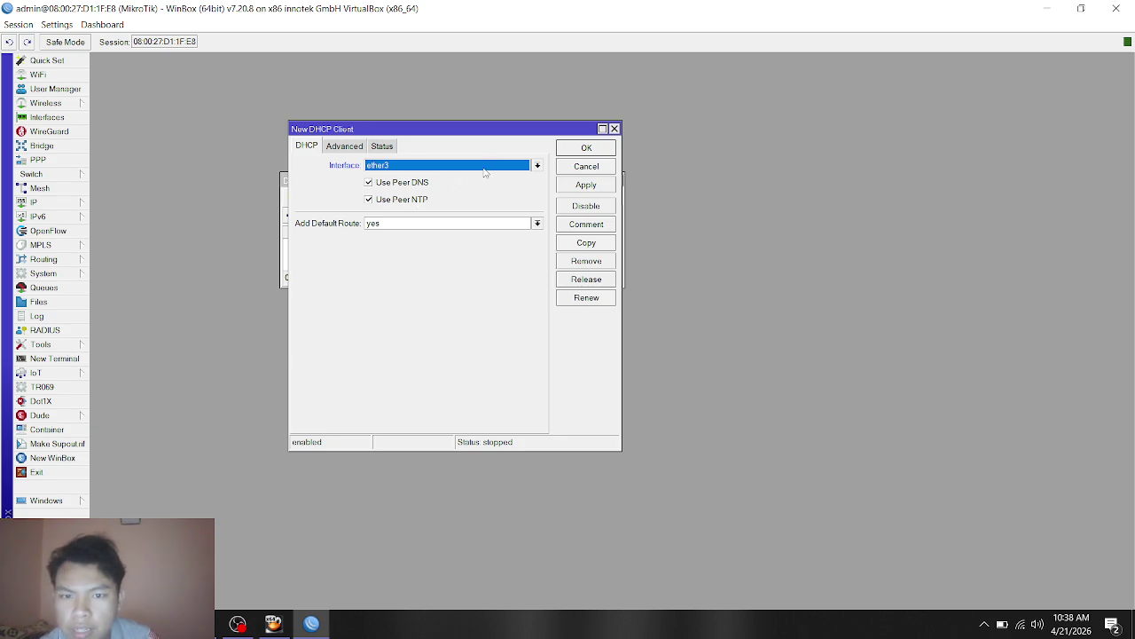
left_click(488, 168)
left_click(440, 179)
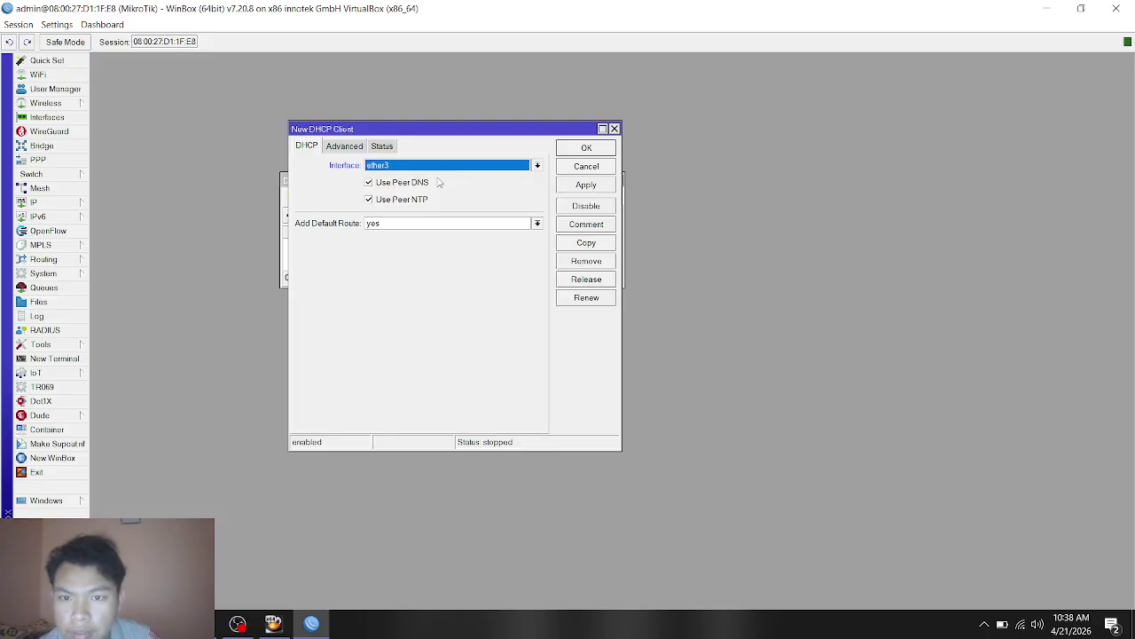
left_click(352, 148)
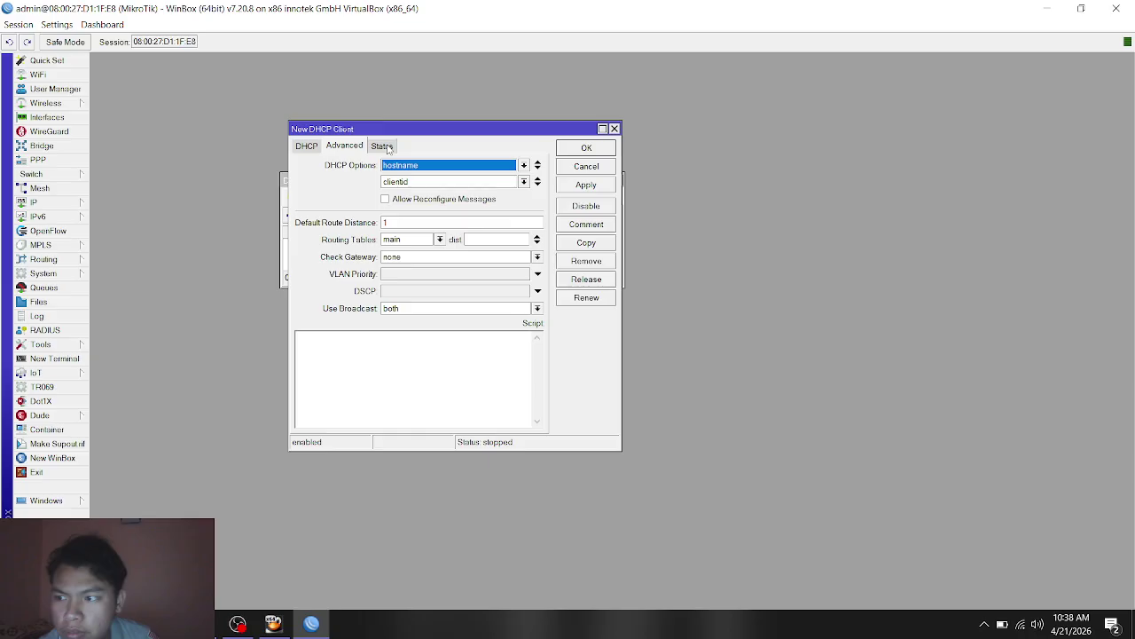
left_click(388, 149)
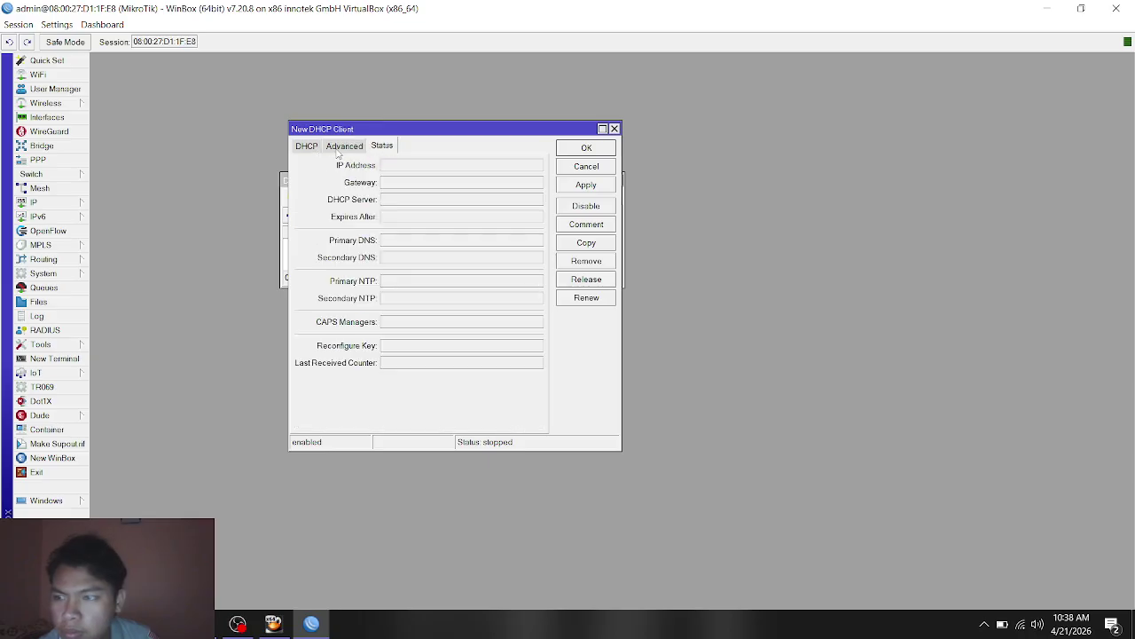
left_click(309, 147)
left_click(570, 188)
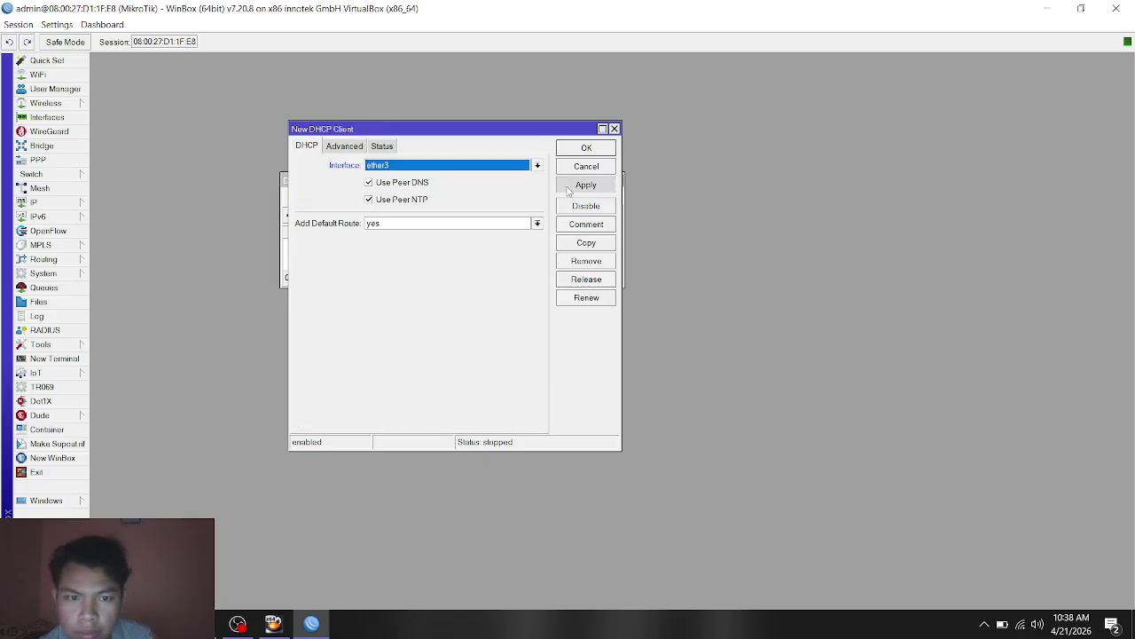
left_click(586, 148)
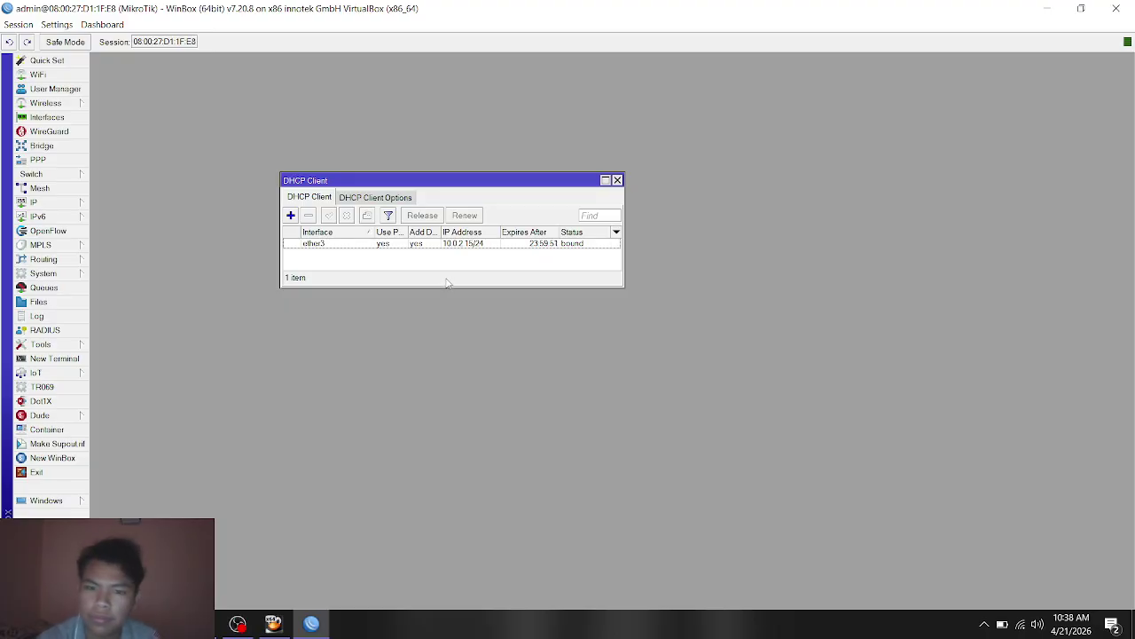
left_click(617, 180)
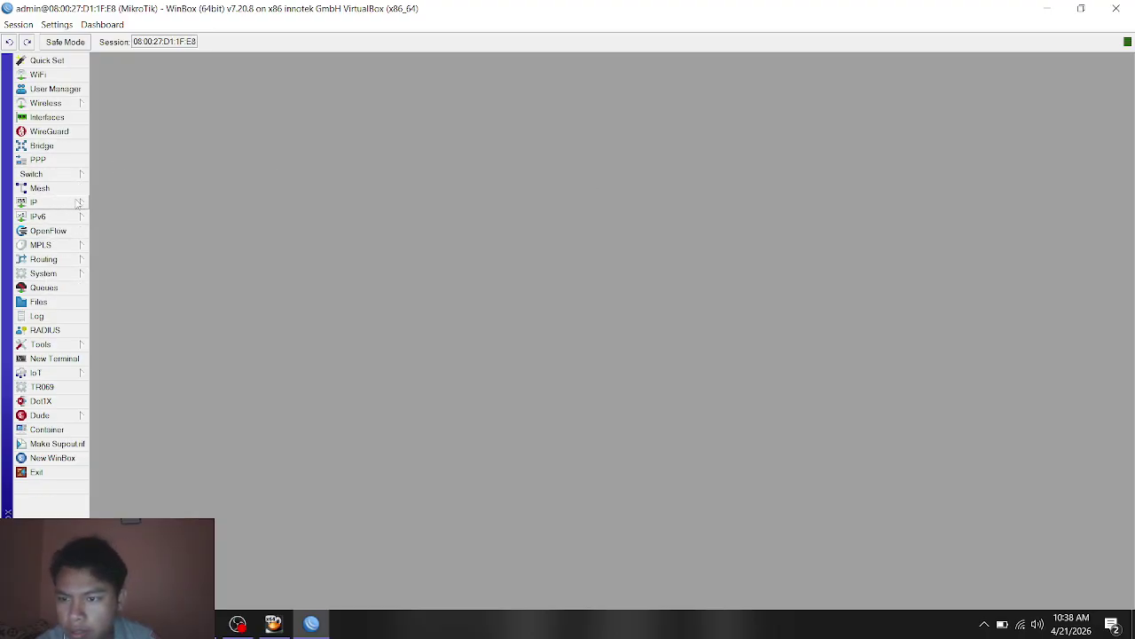
Step: Open the IP address list and delete the existing 192.168.10.1/24 entry
left_click(80, 202)
left_click(106, 223)
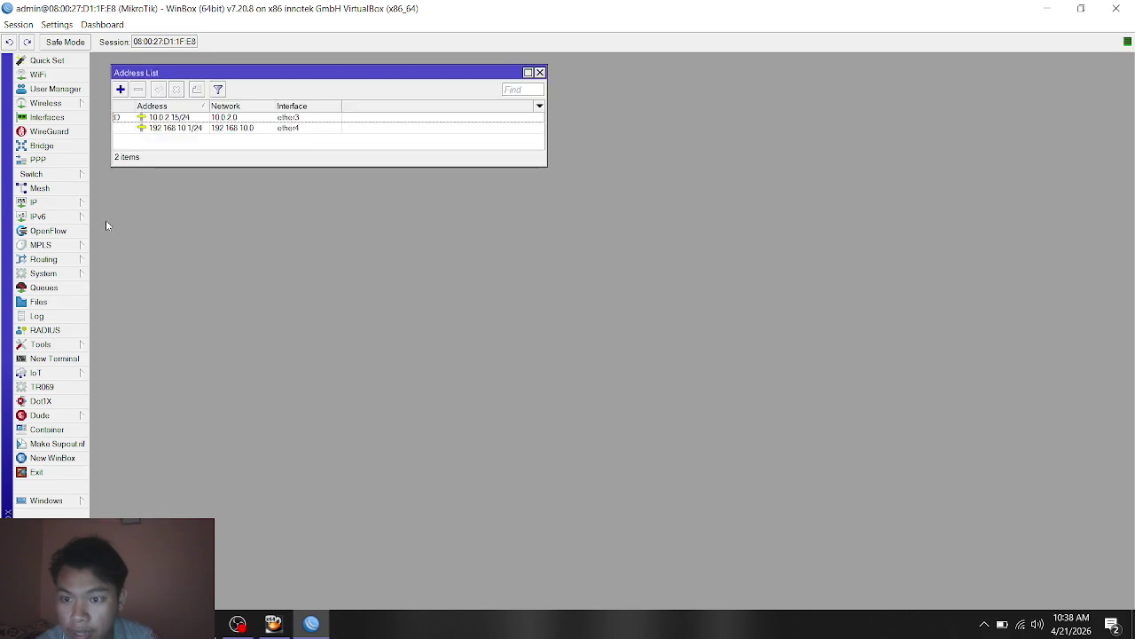
left_click_drag(320, 72, 426, 138)
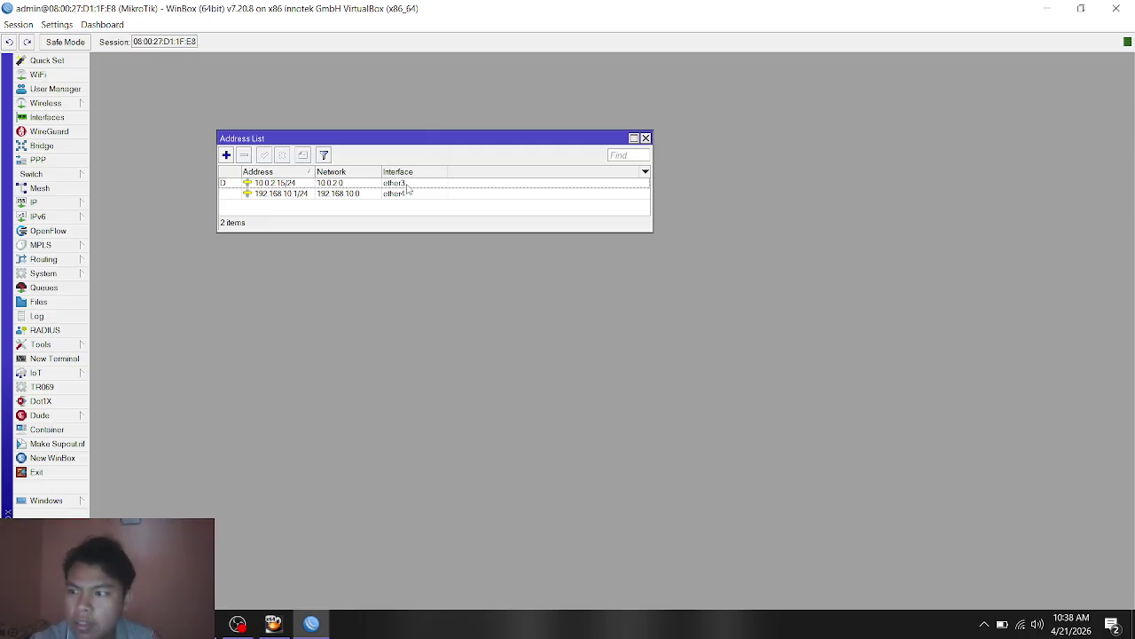
left_click(362, 197)
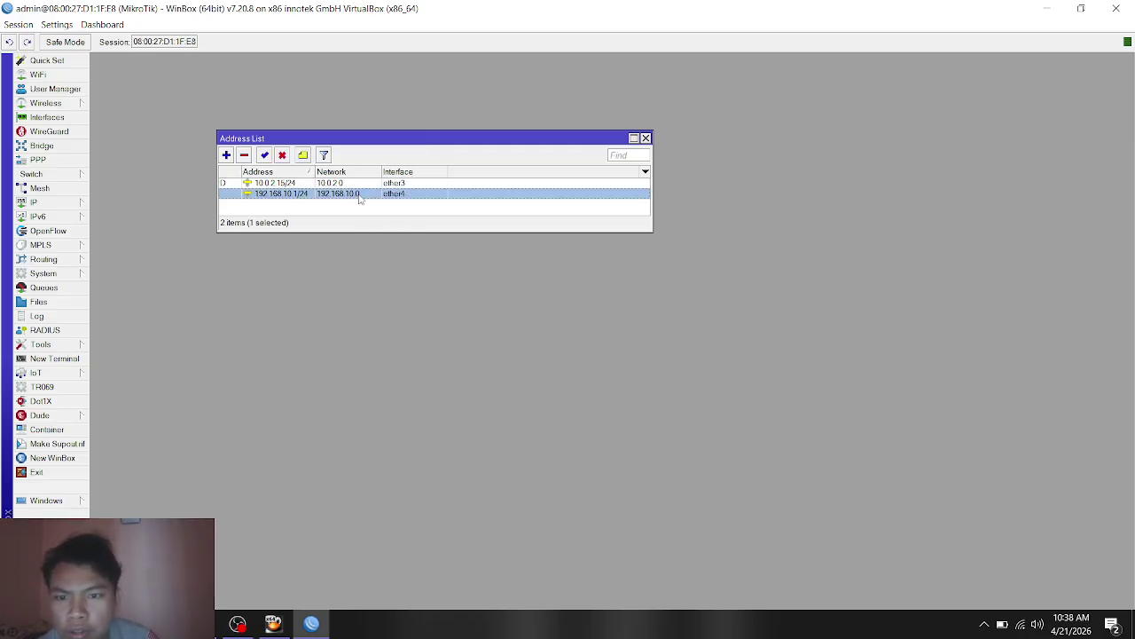
left_click(244, 156)
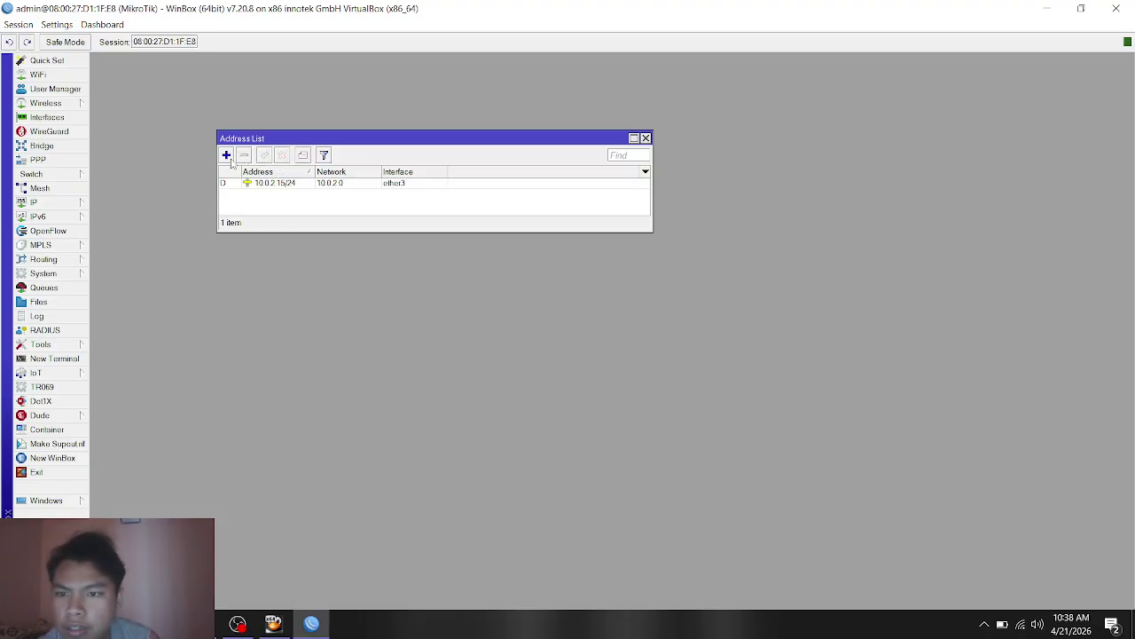
Step: Start a new IP address and enter 192.168.10.1/24 as its value
left_click(227, 157)
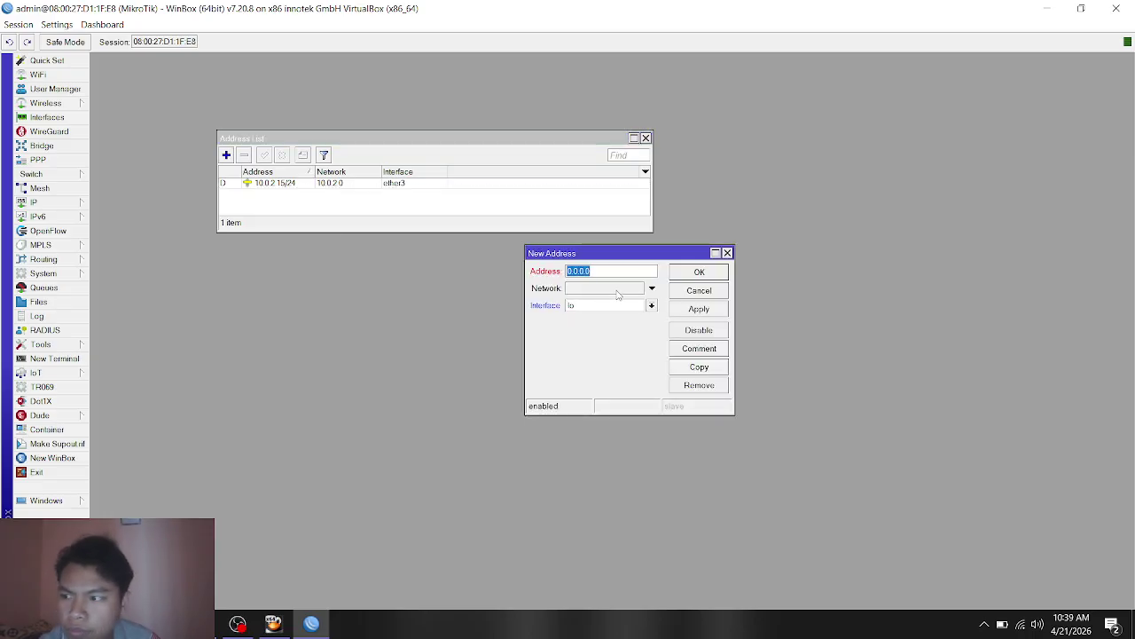
left_click_drag(606, 273, 556, 273)
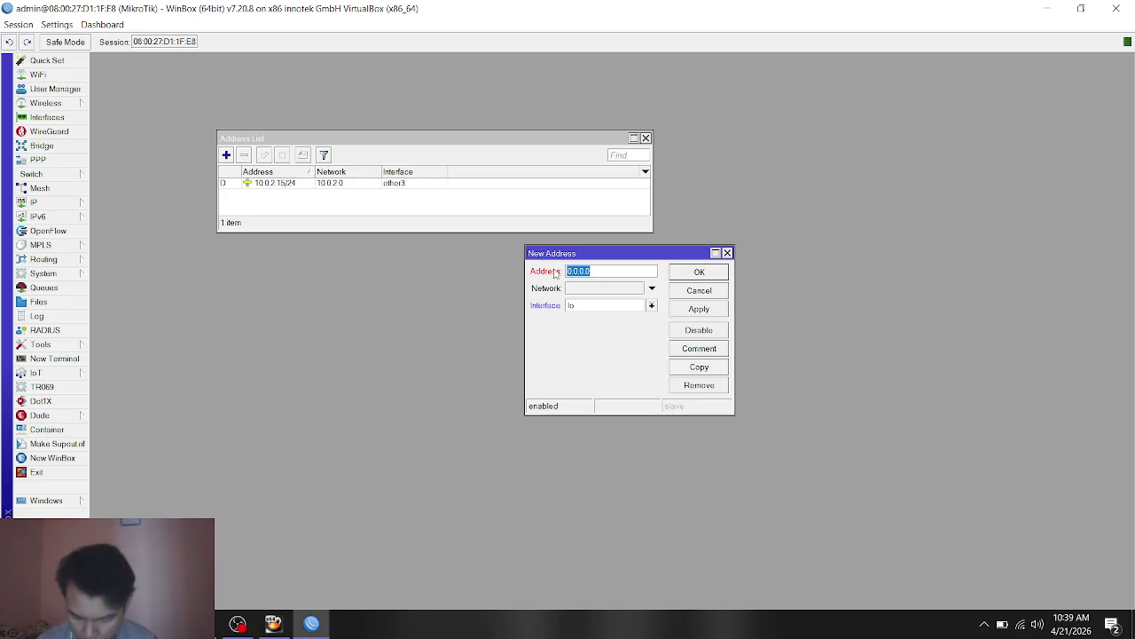
type("192.168.1")
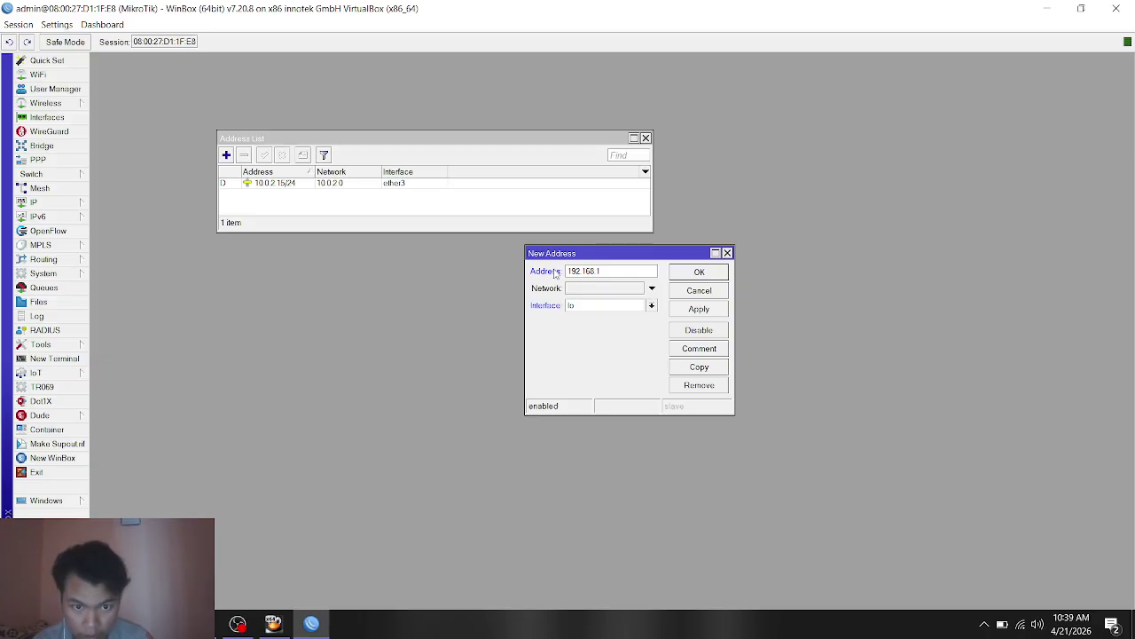
type("0")
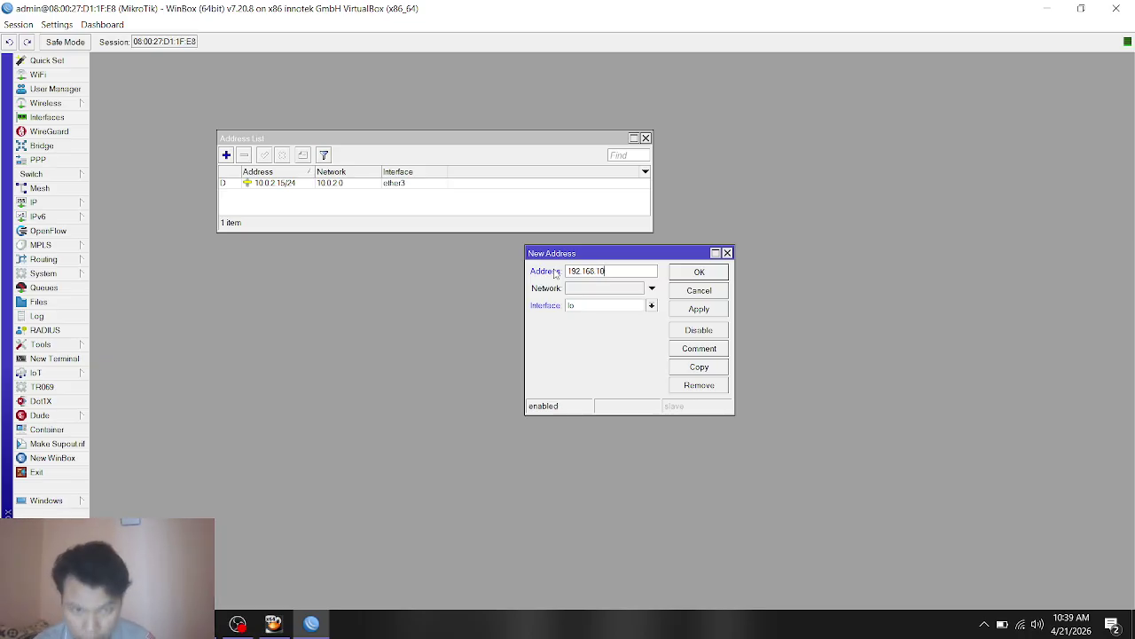
key("alt+Tab")
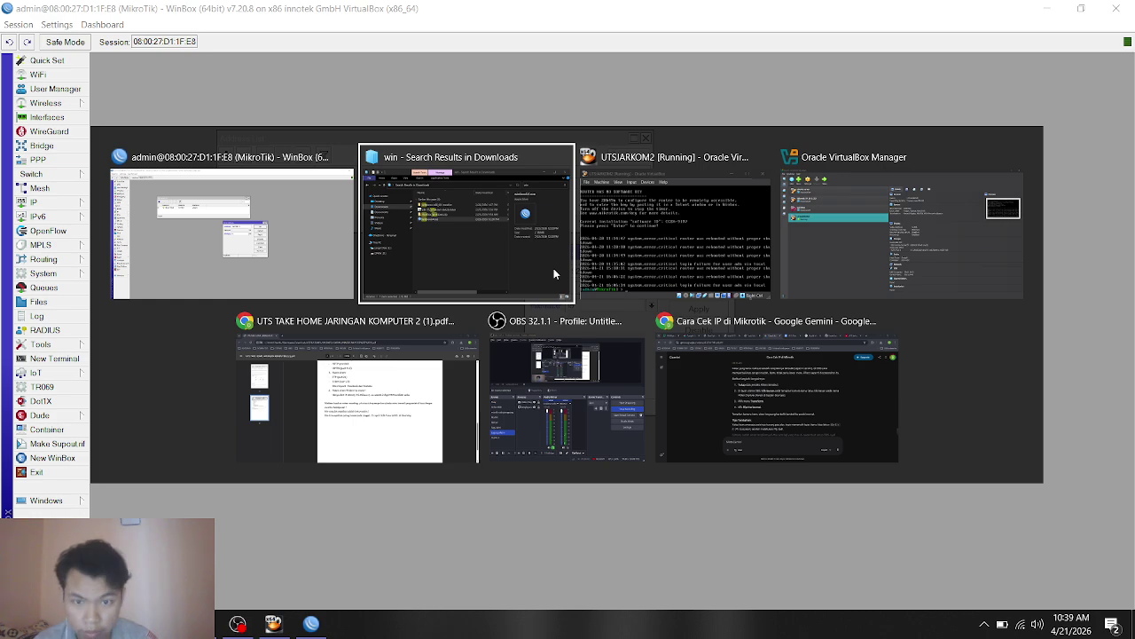
key("alt+Tab")
key("alt+Tab")
key("alt+Tab")
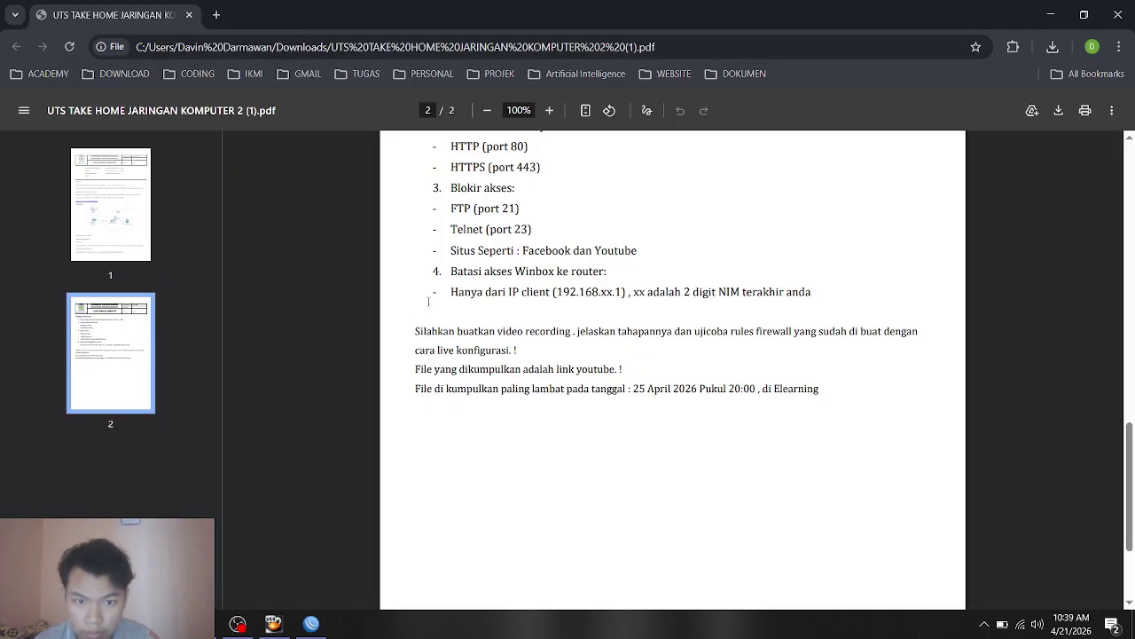
left_click(311, 624)
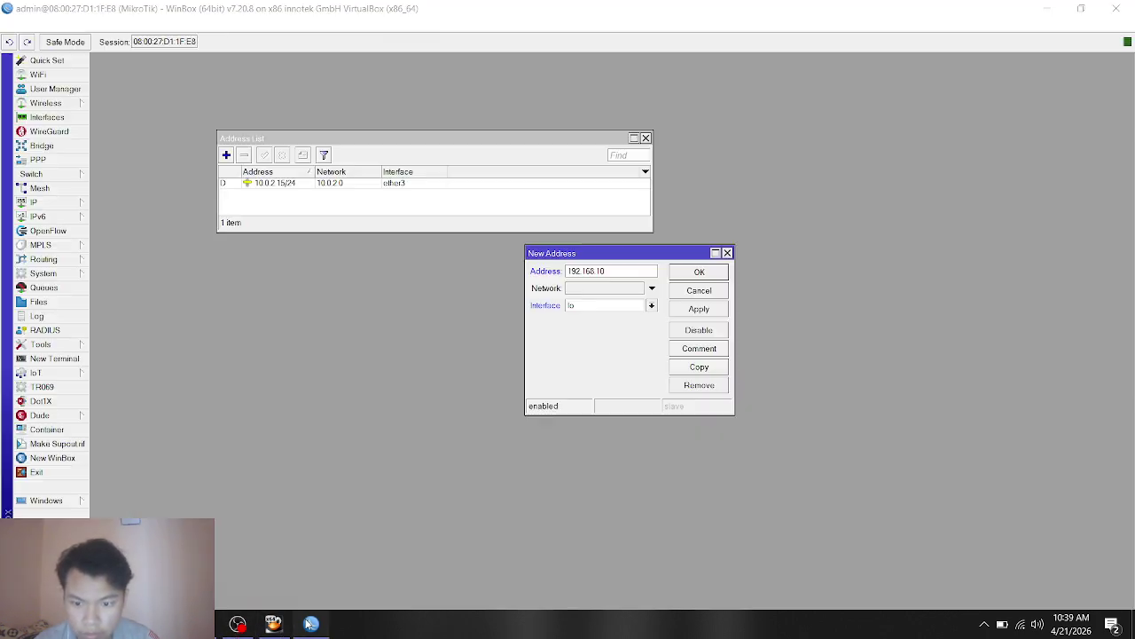
left_click(625, 271)
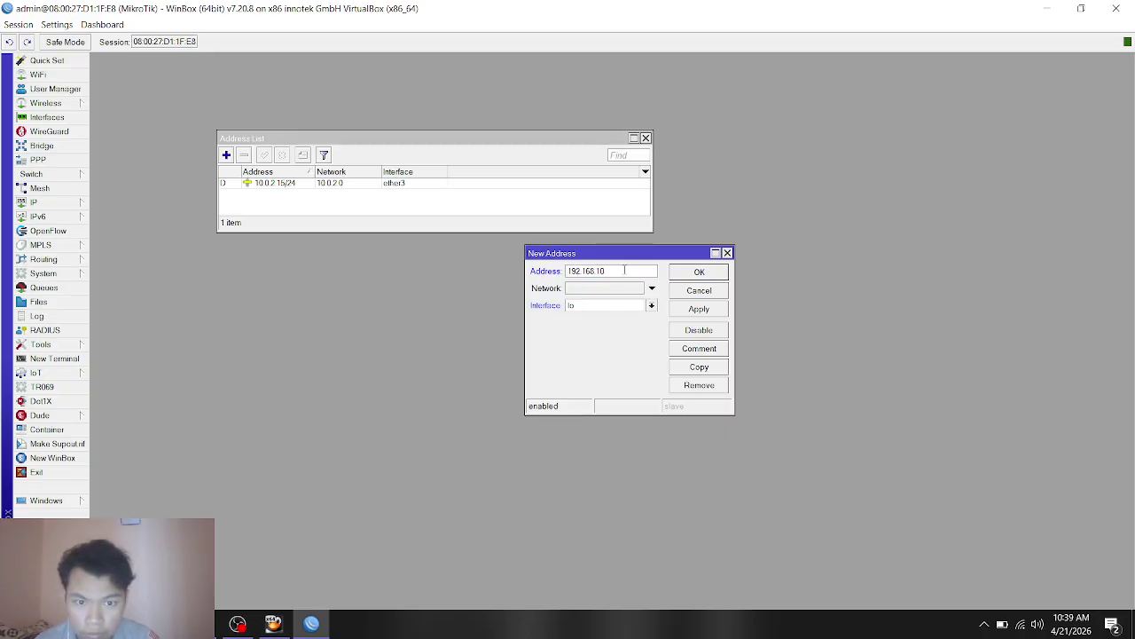
double_click(625, 271)
left_click(625, 270)
double_click(624, 271)
left_click(625, 270)
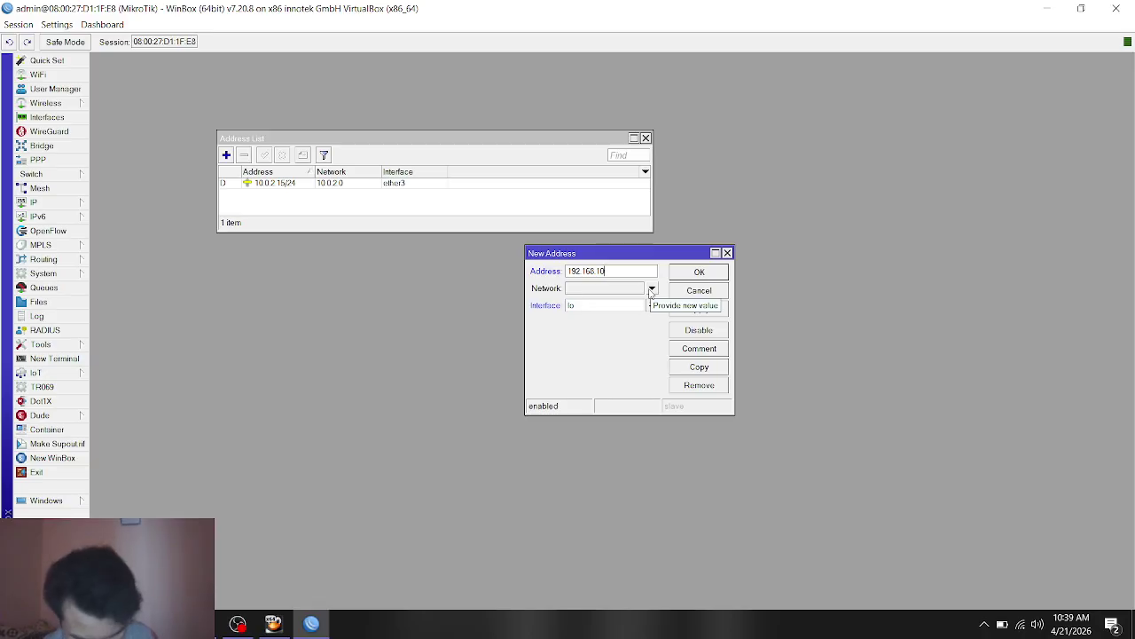
type(".1")
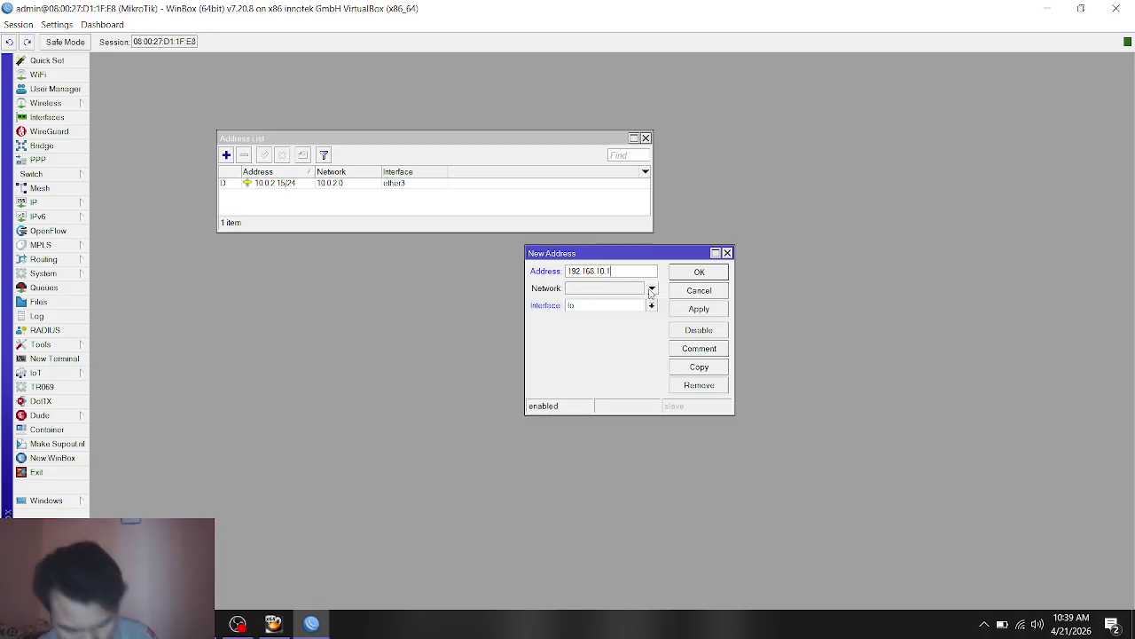
type("/24")
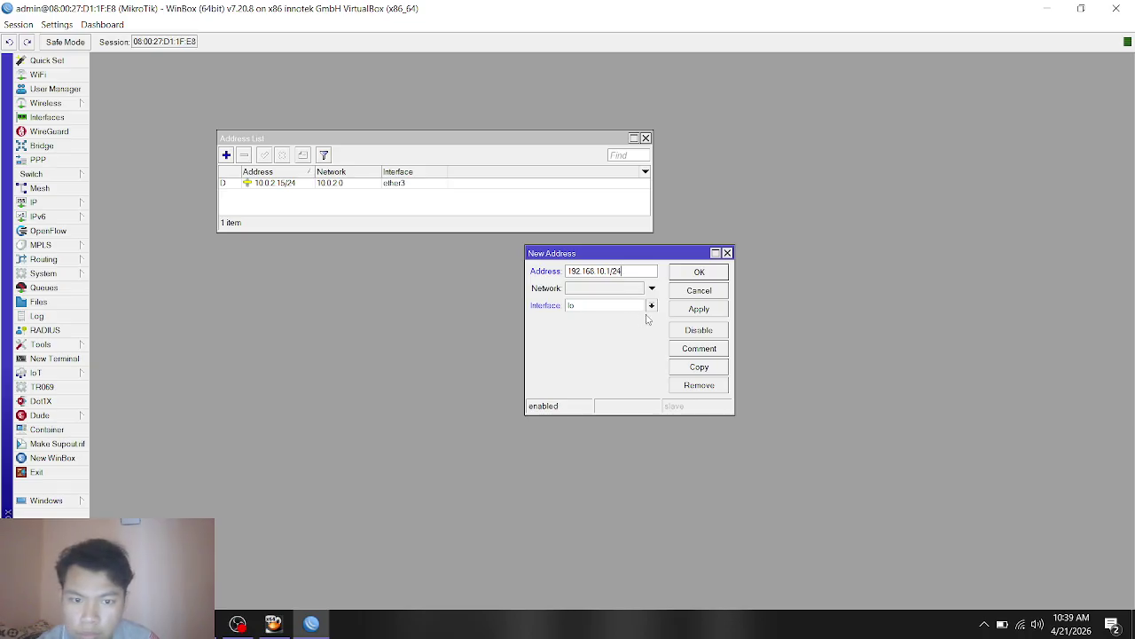
Step: Assign the new address to ether4, apply it, and close the Address List
left_click(651, 305)
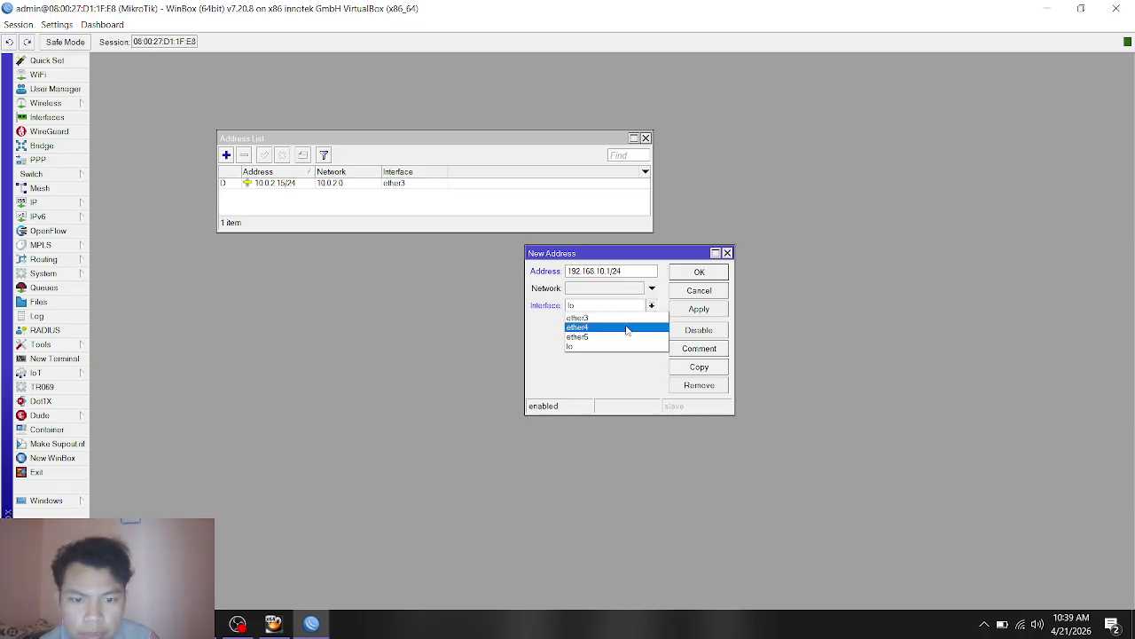
left_click(626, 328)
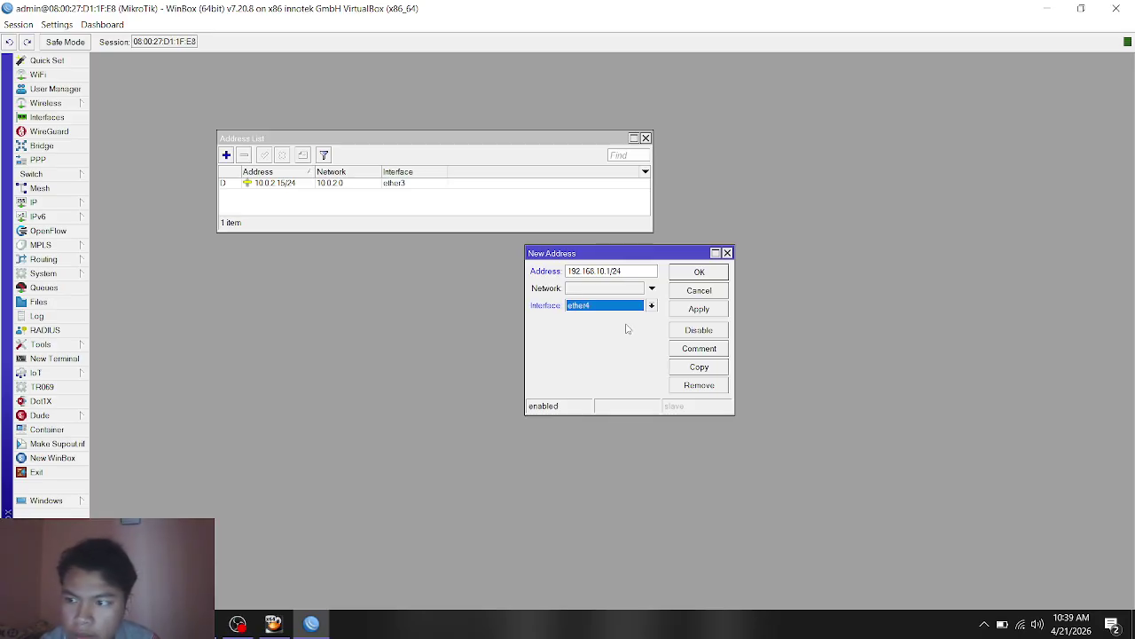
left_click(717, 308)
left_click(696, 272)
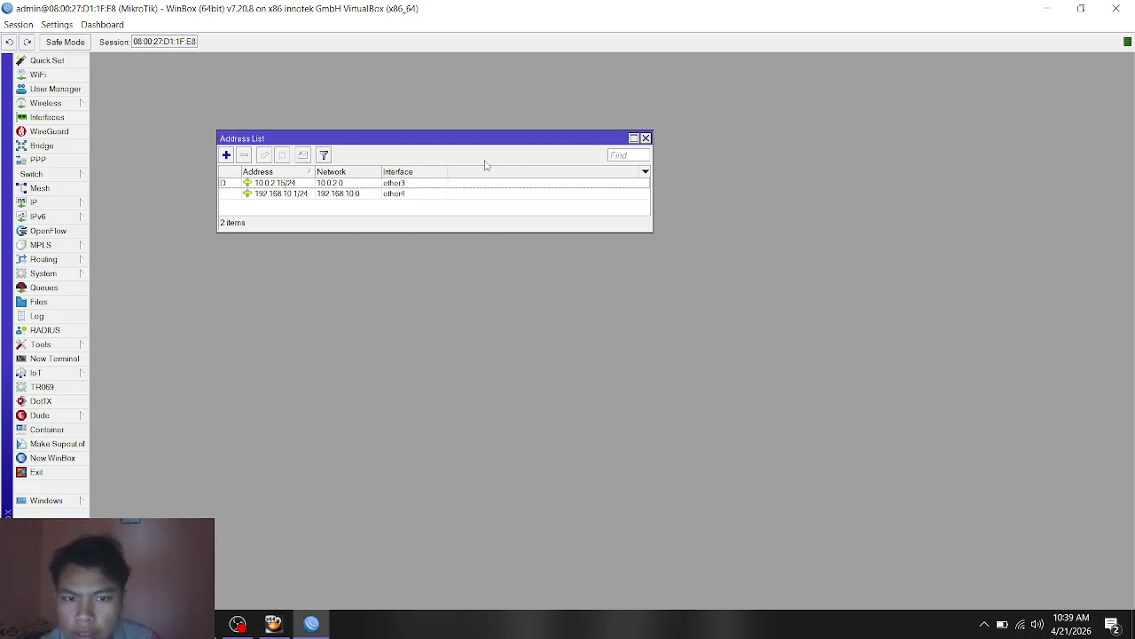
left_click_drag(486, 145, 406, 242)
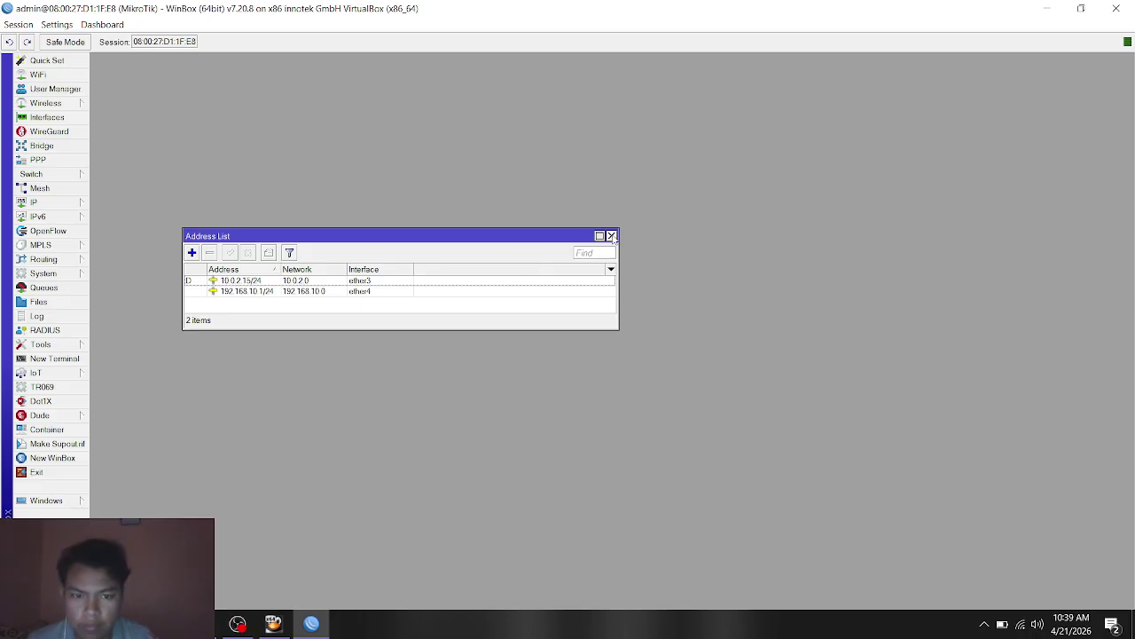
left_click(612, 236)
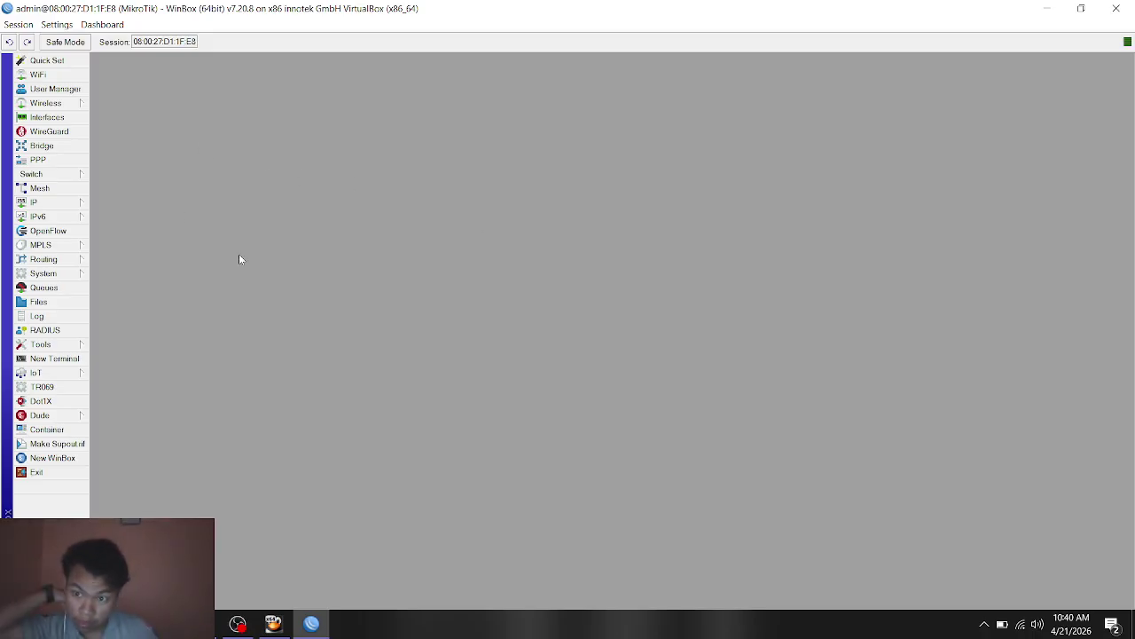
Step: Open IP > Firewall and edit rule 0, the ICMP drop from 192.168.10.0/24
left_click(60, 203)
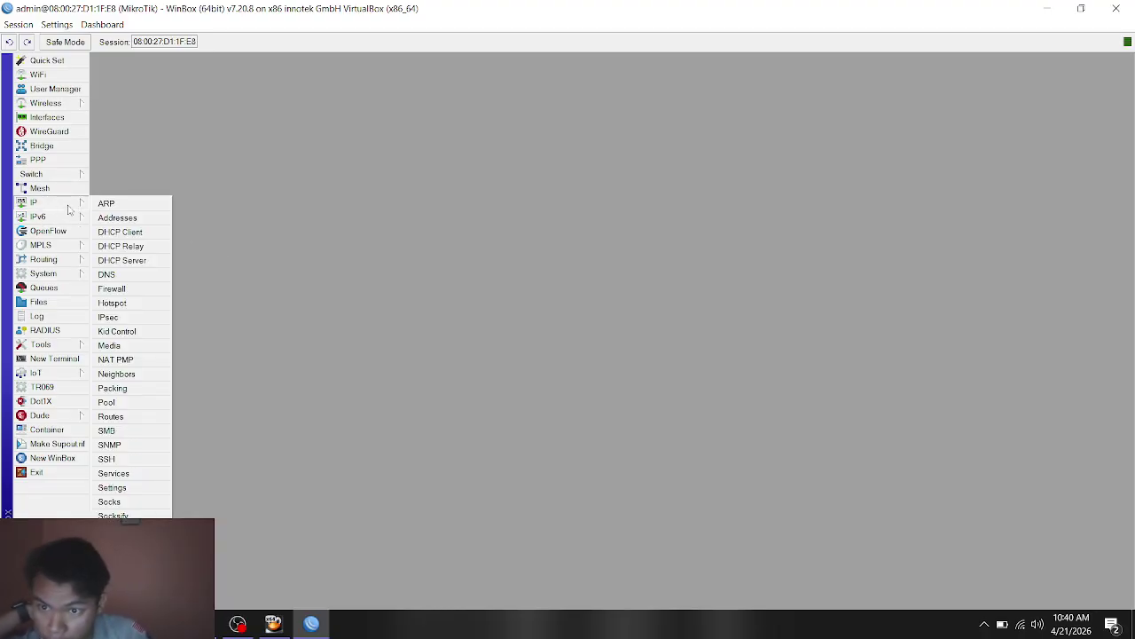
left_click(140, 292)
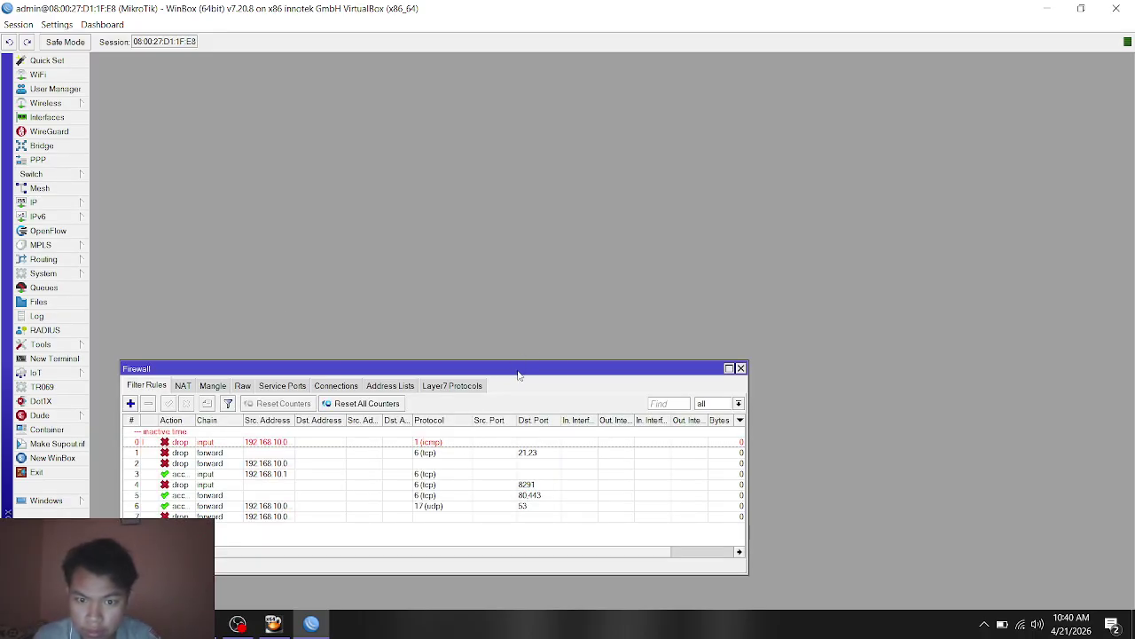
left_click_drag(519, 375, 628, 218)
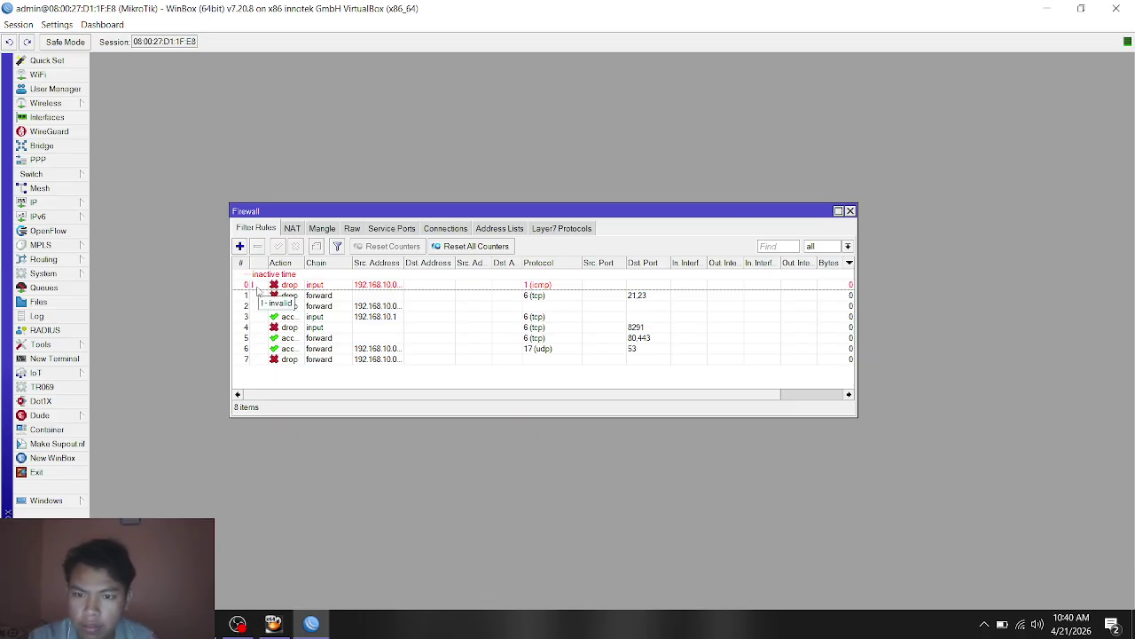
double_click(257, 289)
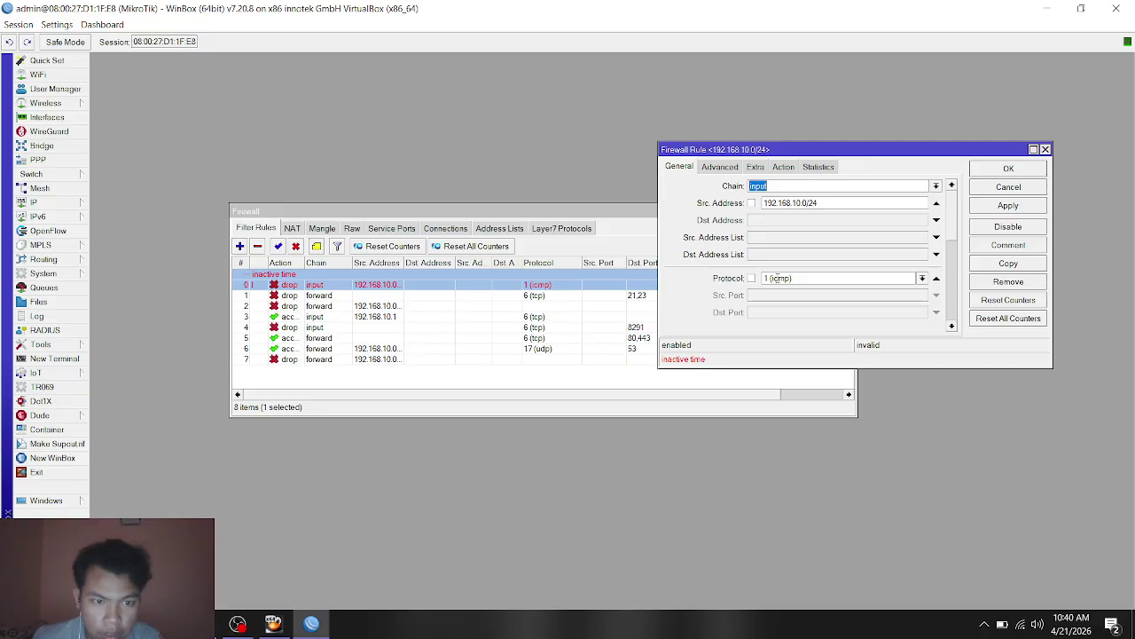
Step: Review rule 0's Advanced and Extra options, comparing its 12:00:00 start time with the exam PDF
left_click(720, 167)
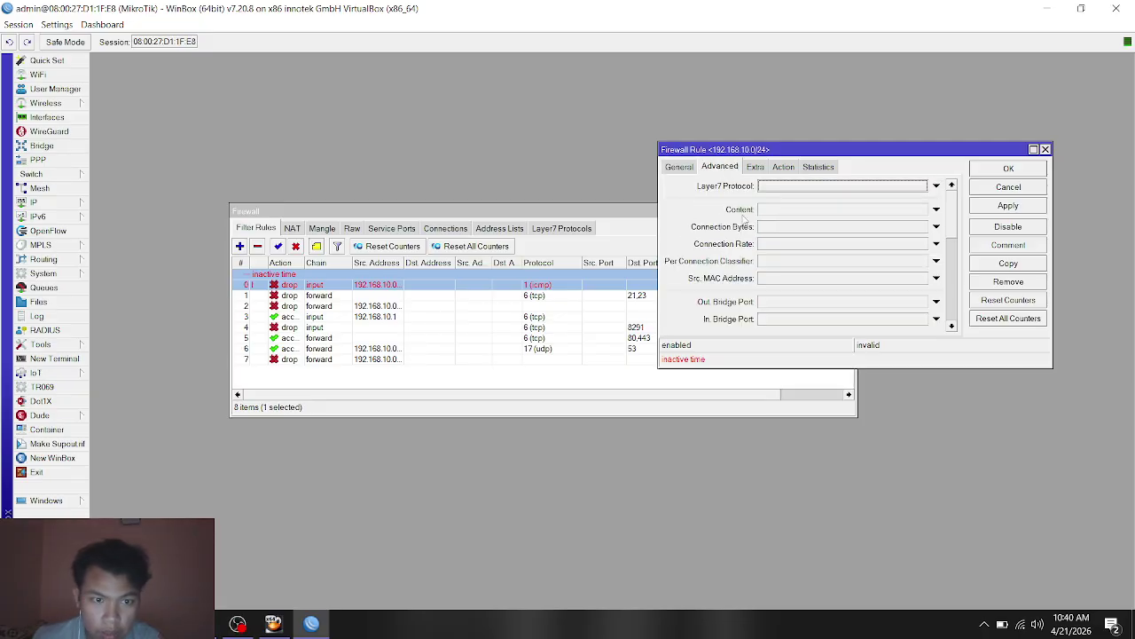
scroll(714, 249, "down", 3)
scroll(714, 249, "down", 3)
left_click(755, 167)
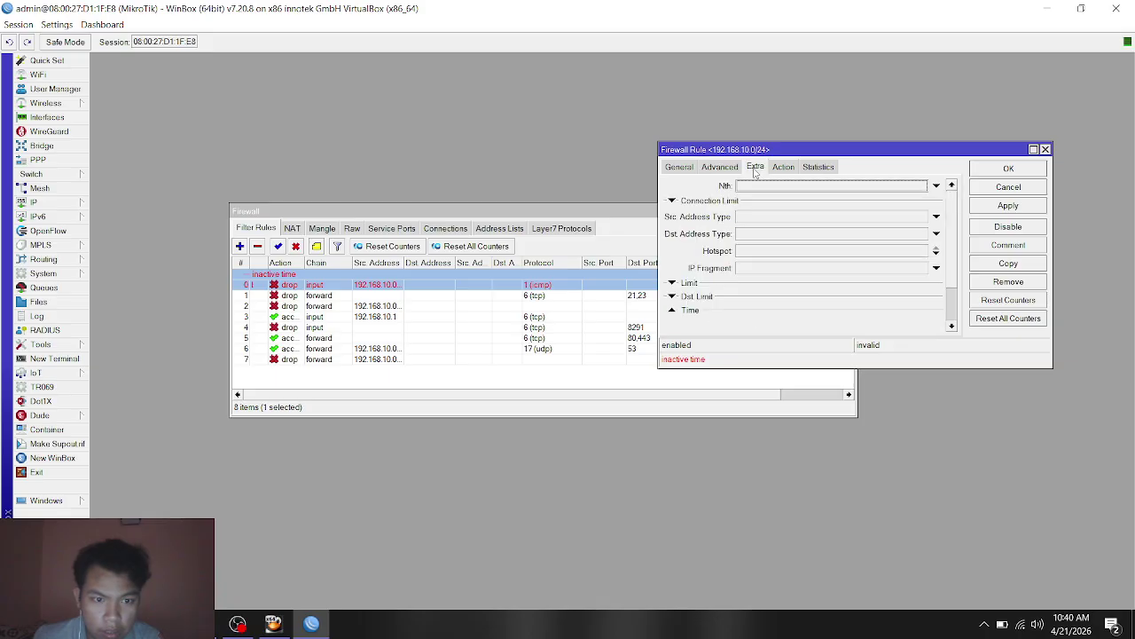
left_click(673, 297)
left_click(673, 297)
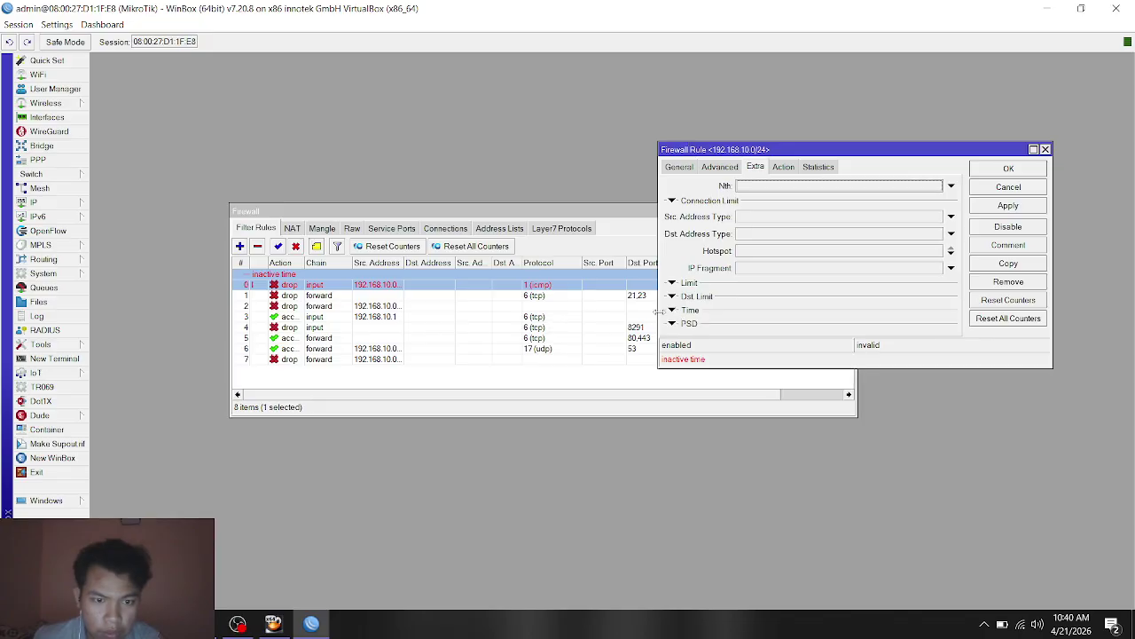
left_click(673, 310)
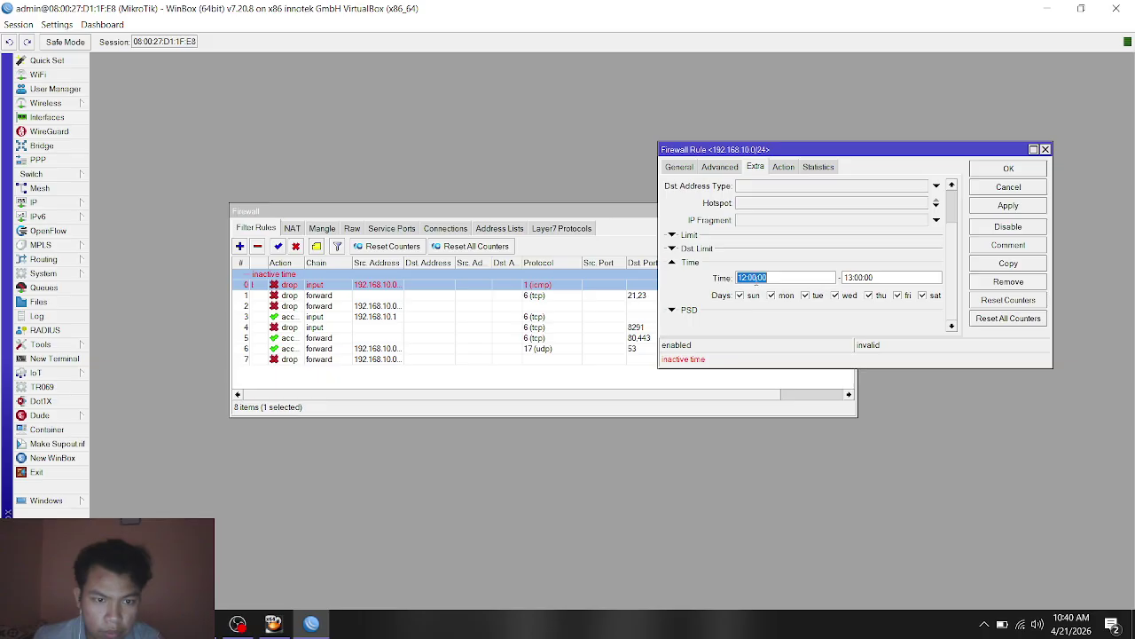
left_click(801, 277)
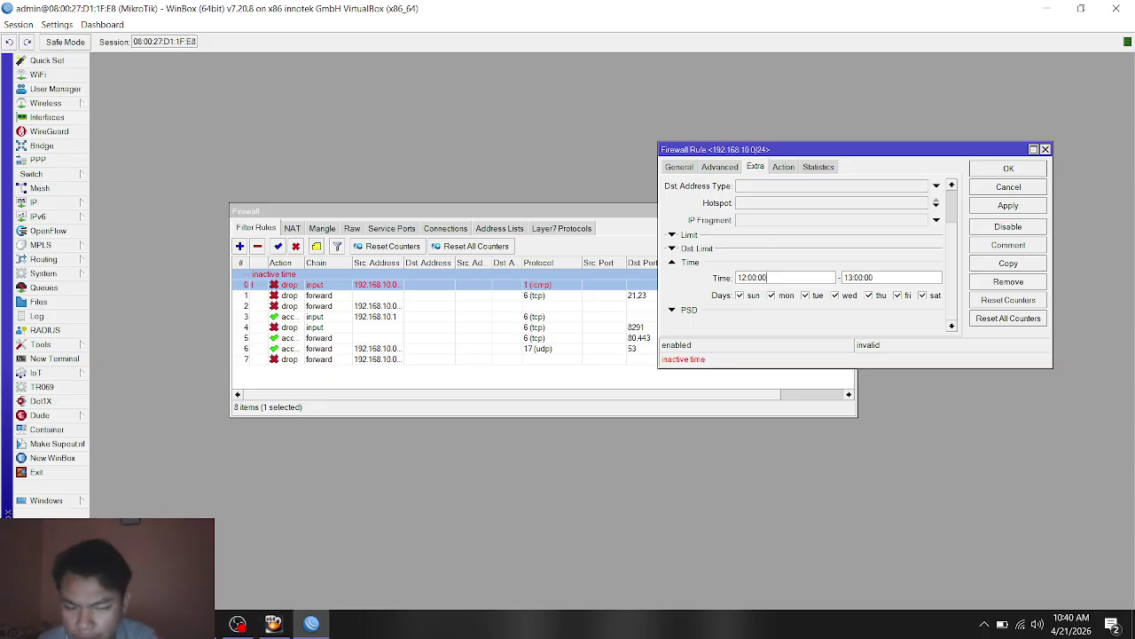
key("alt+Tab")
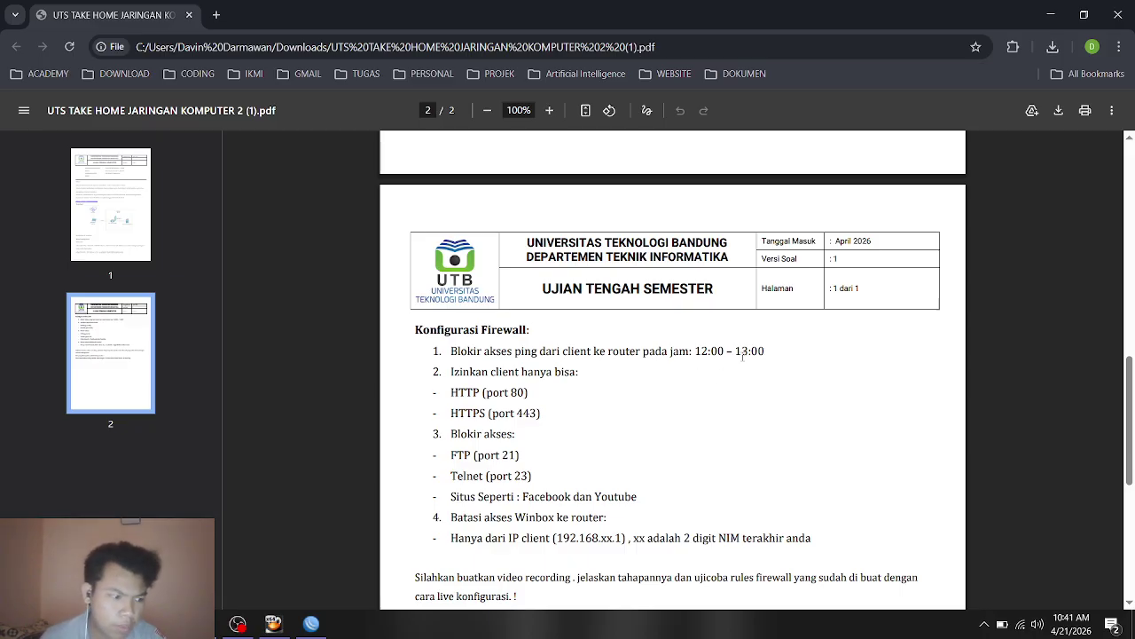
key("alt+Tab")
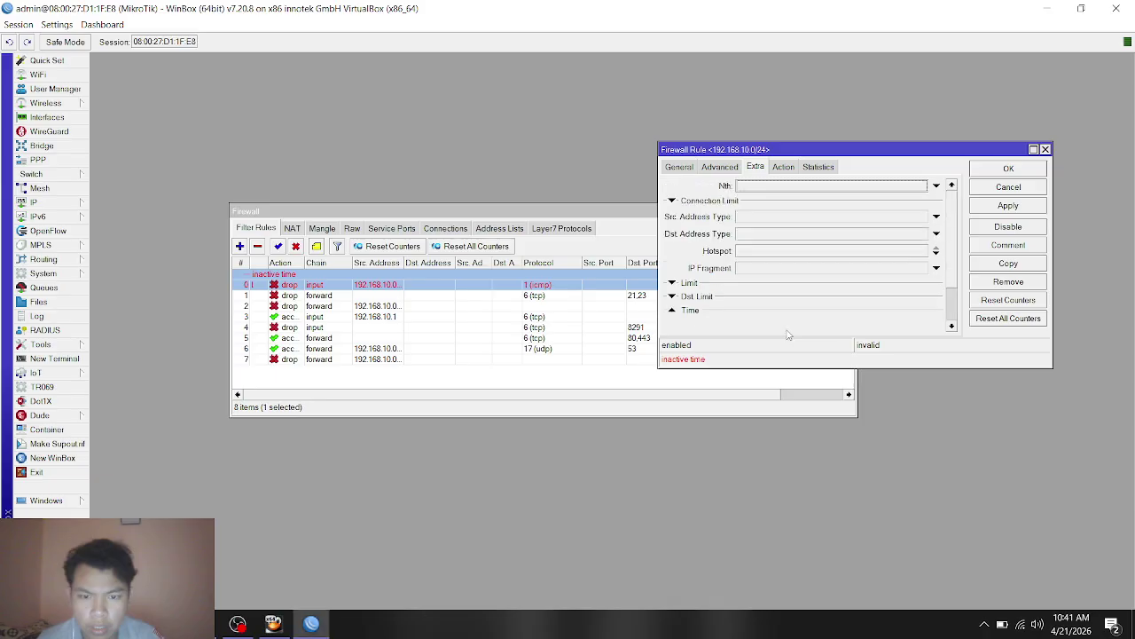
Step: Confirm the 12:00:00–13:00:00 schedule and drop action, close the rule, and select rule 1
left_click(671, 310)
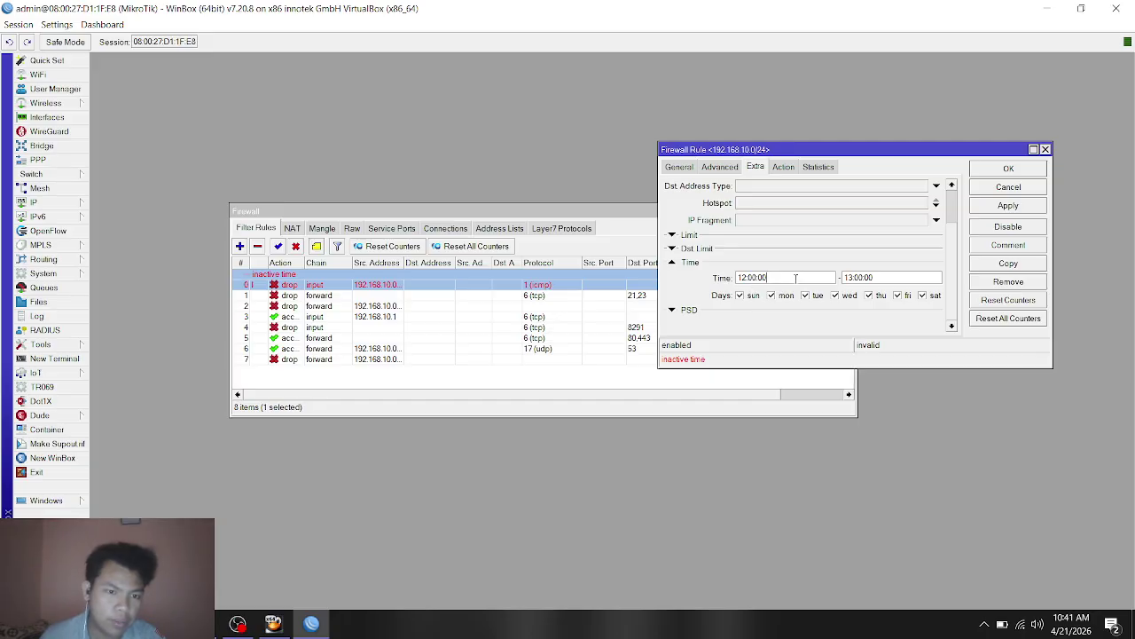
left_click(784, 167)
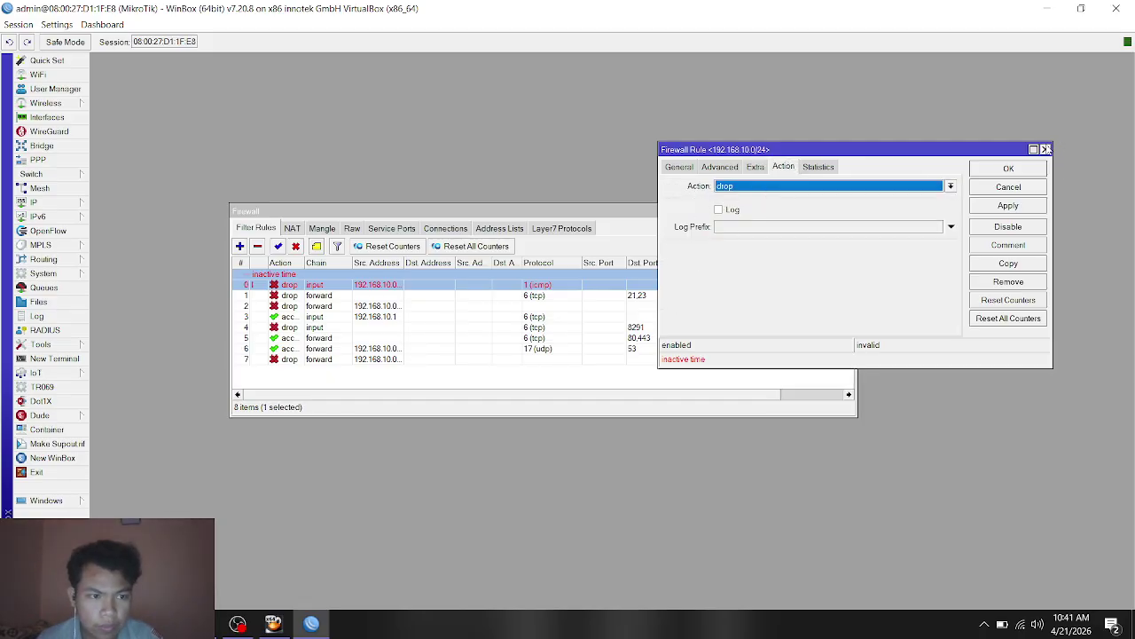
left_click(1045, 149)
left_click(286, 296)
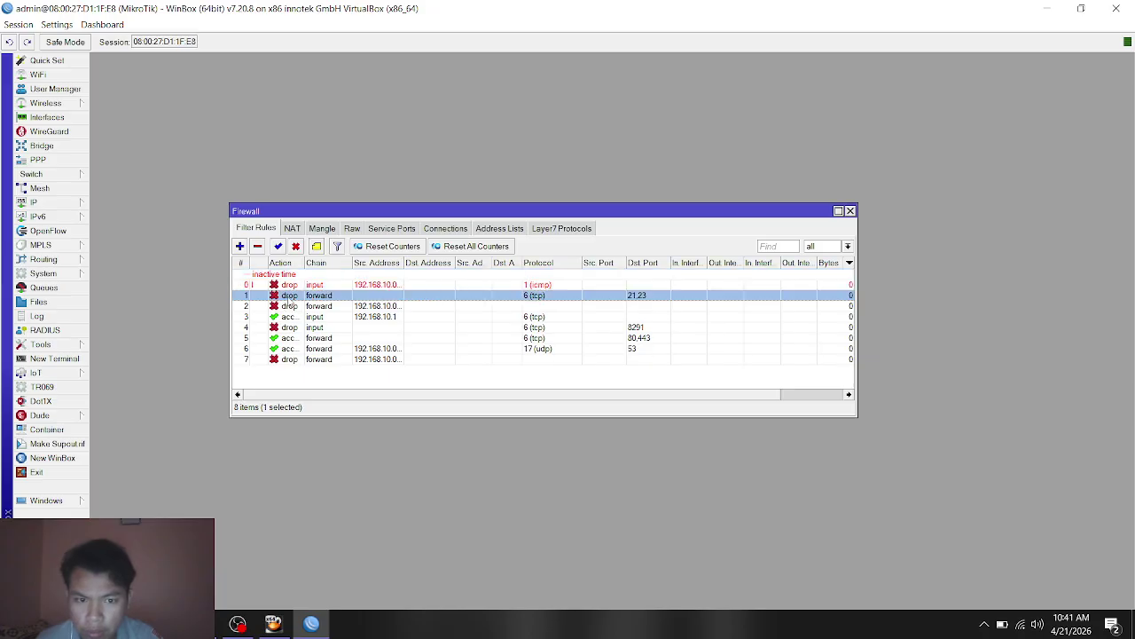
Step: Inspect rule 1's General and Advanced settings, including destination ports 21,23, then close it
double_click(289, 297)
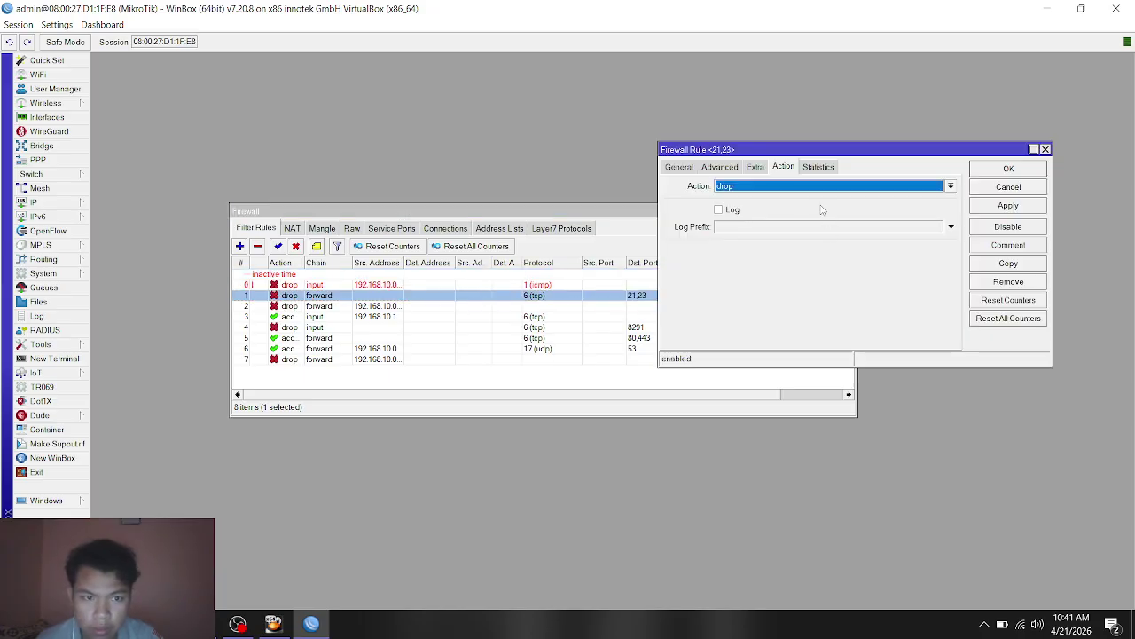
key("alt+Tab")
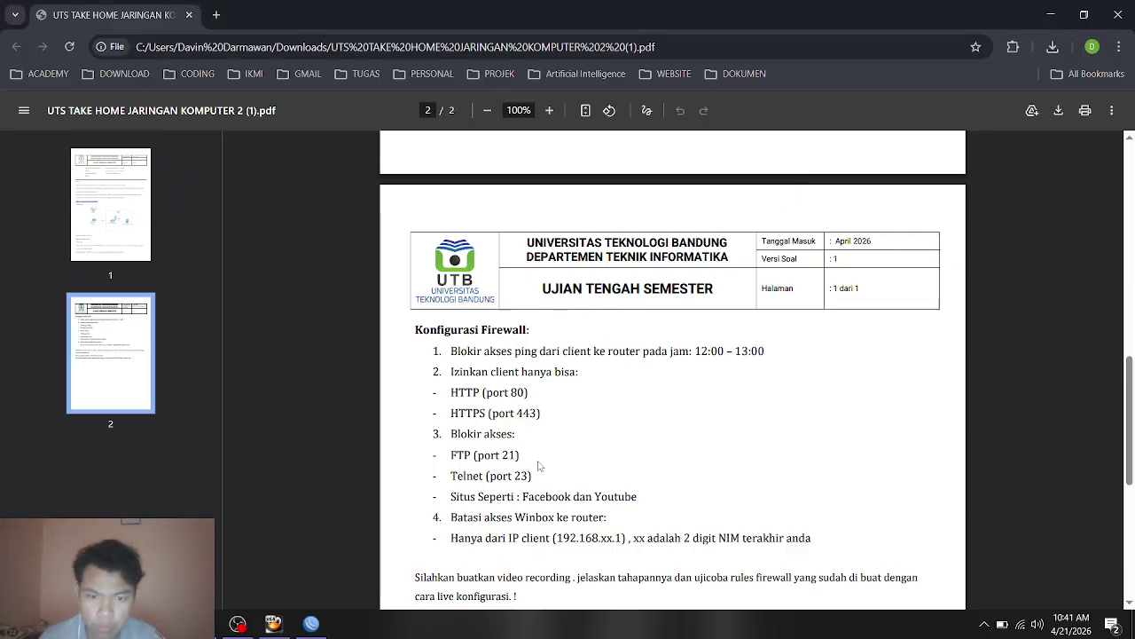
key("alt+Tab")
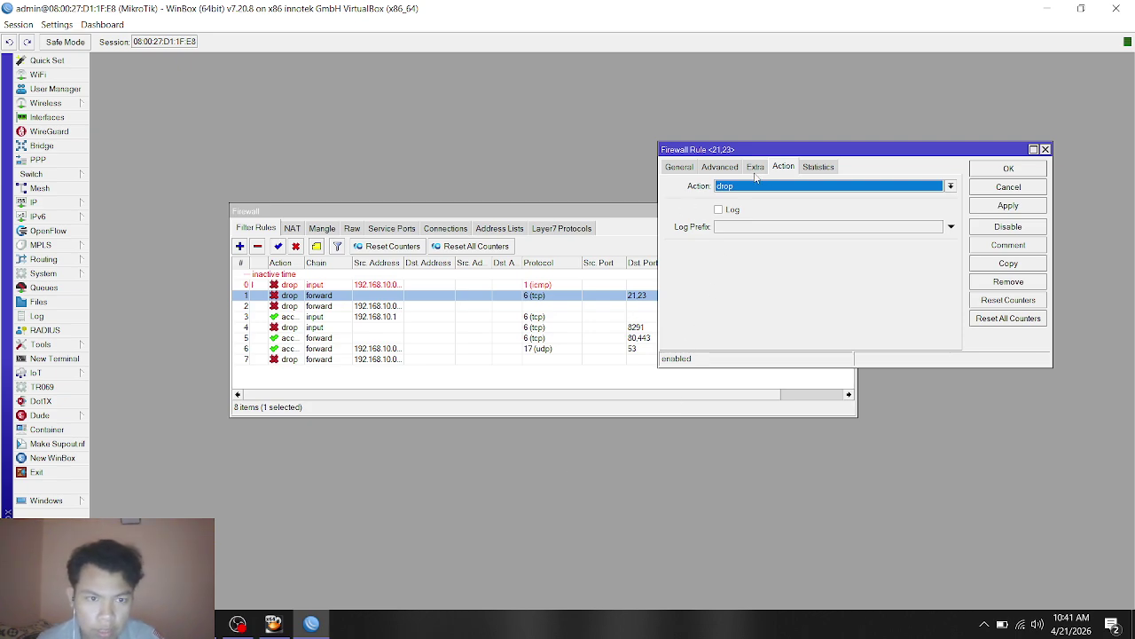
left_click(722, 168)
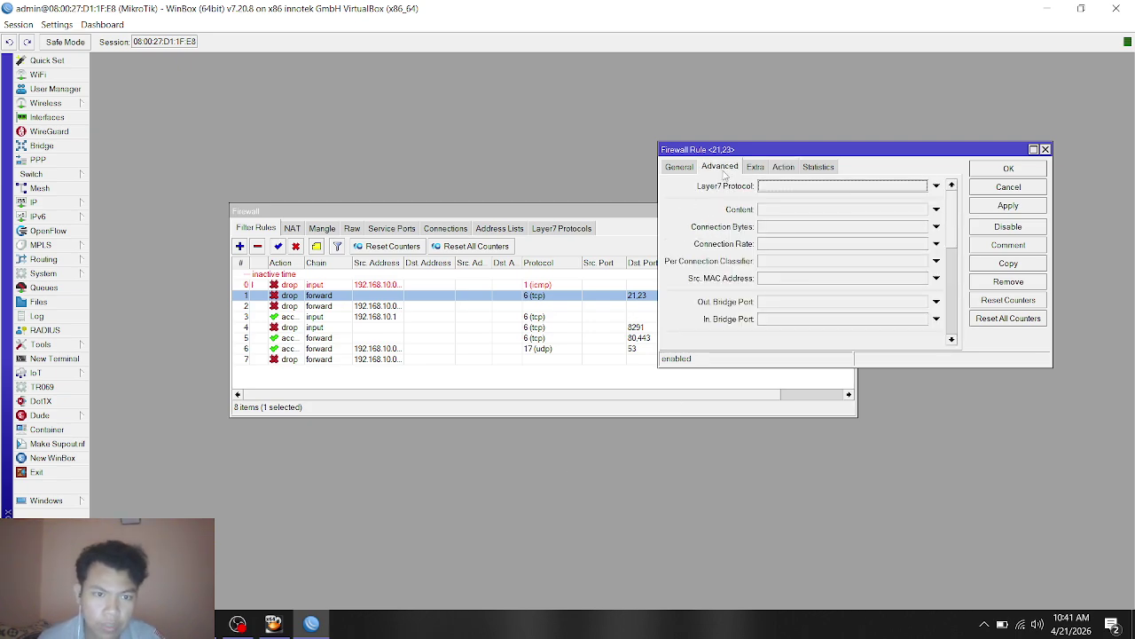
left_click(678, 167)
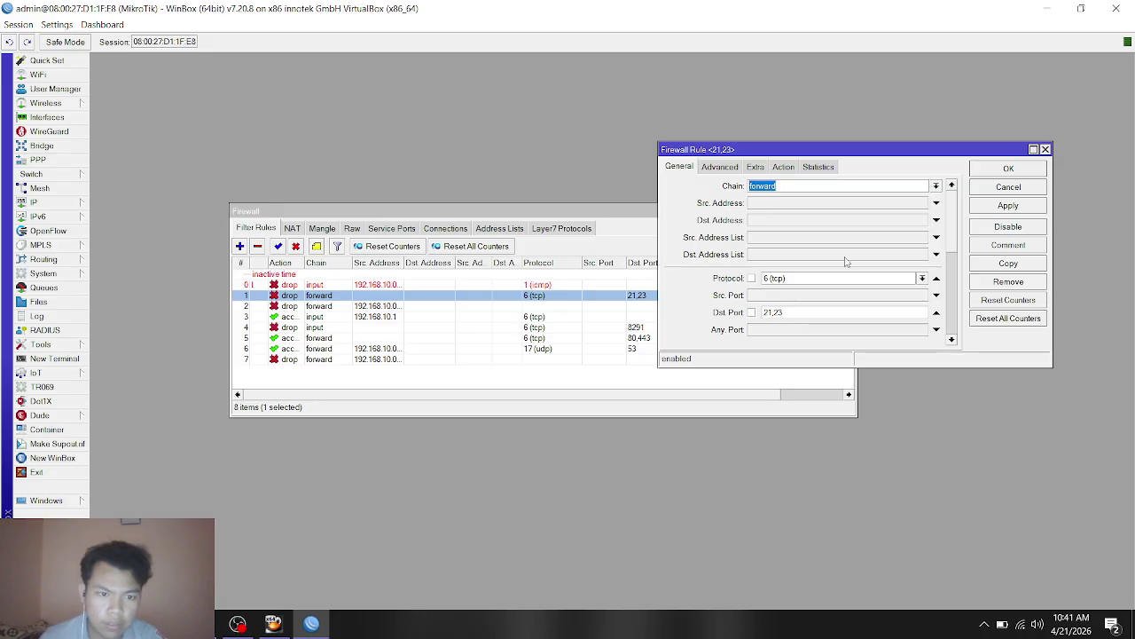
scroll(845, 261, "down", 1)
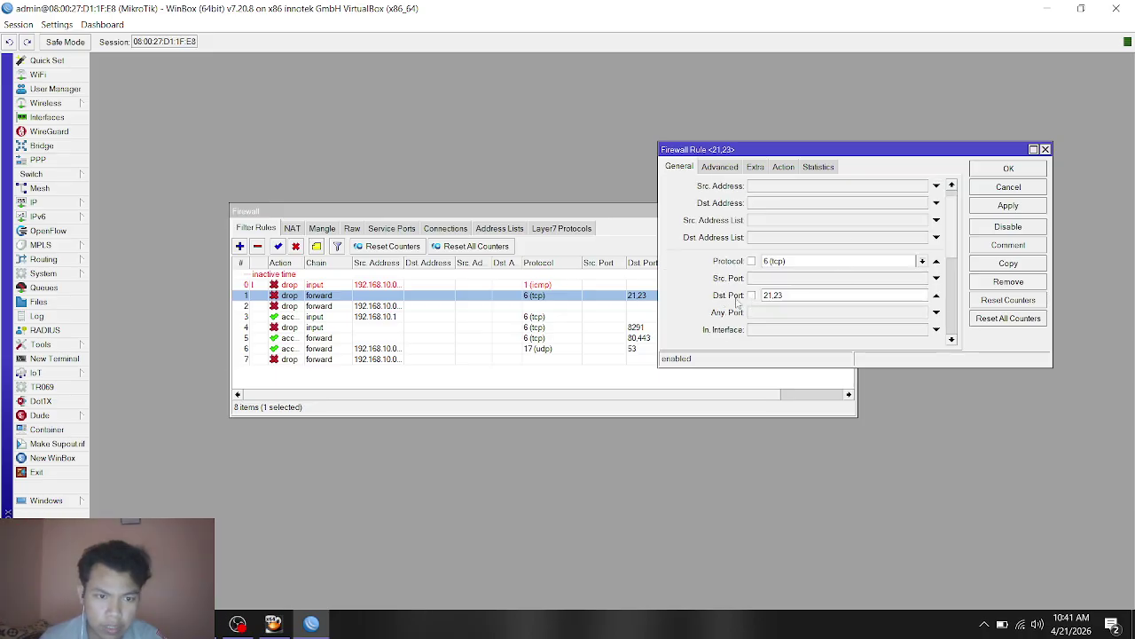
left_click(782, 298)
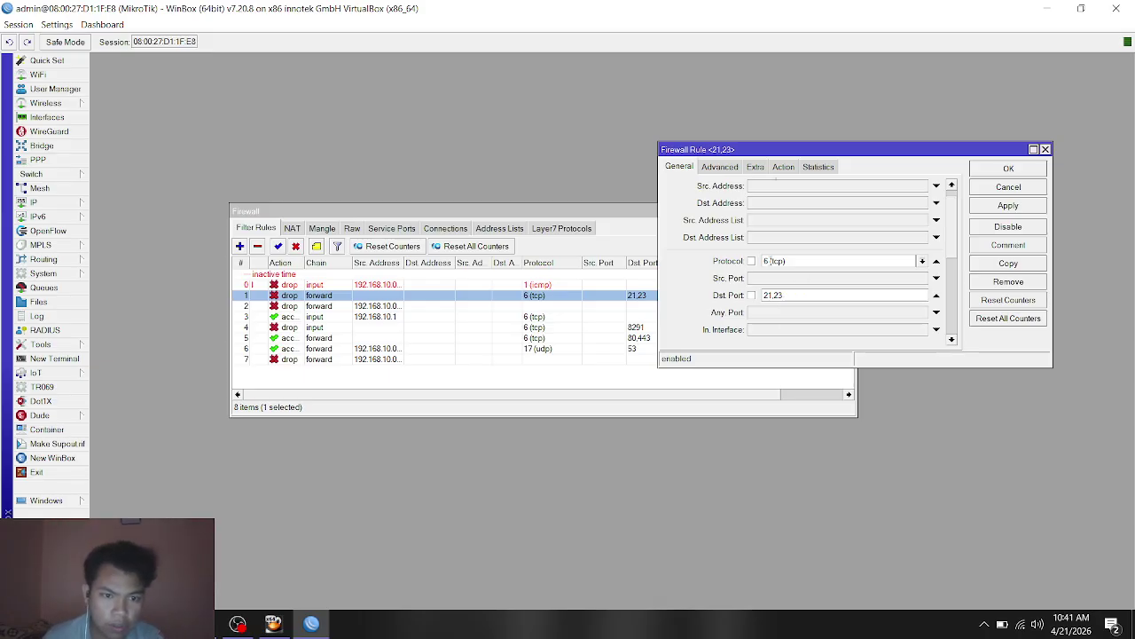
scroll(801, 261, "up", 1)
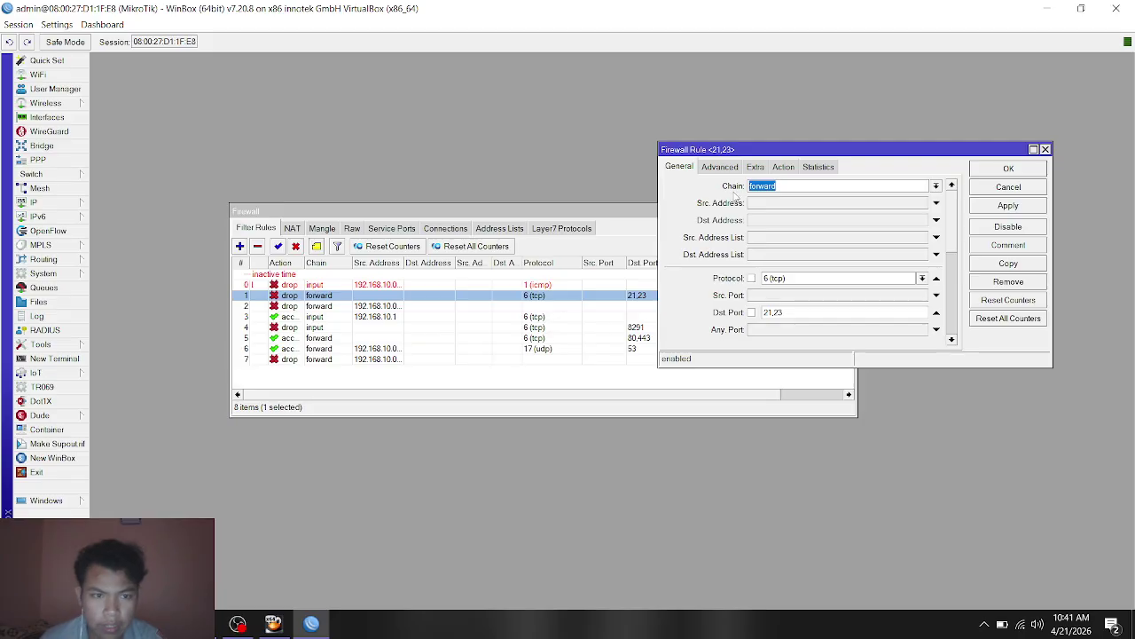
left_click(1045, 150)
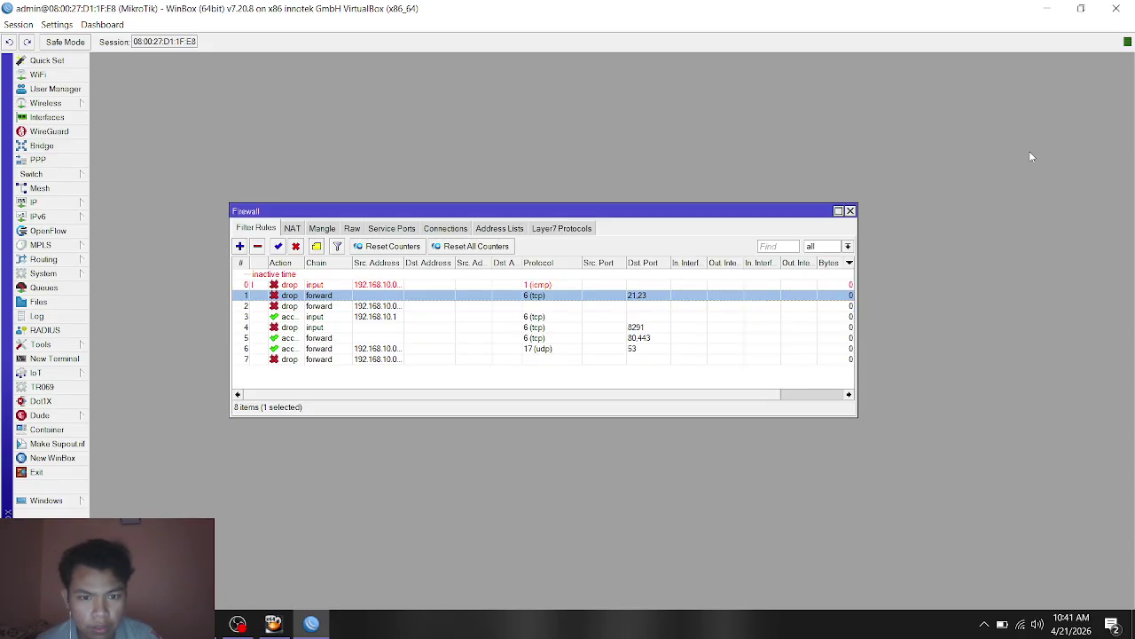
double_click(301, 306)
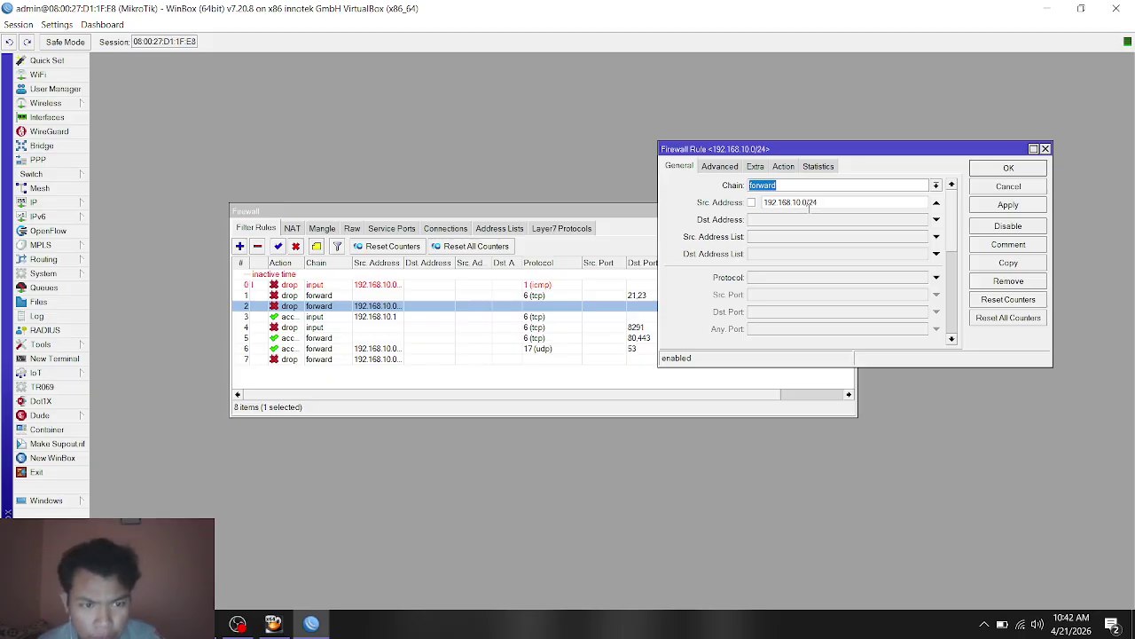
scroll(818, 202, "down", 3)
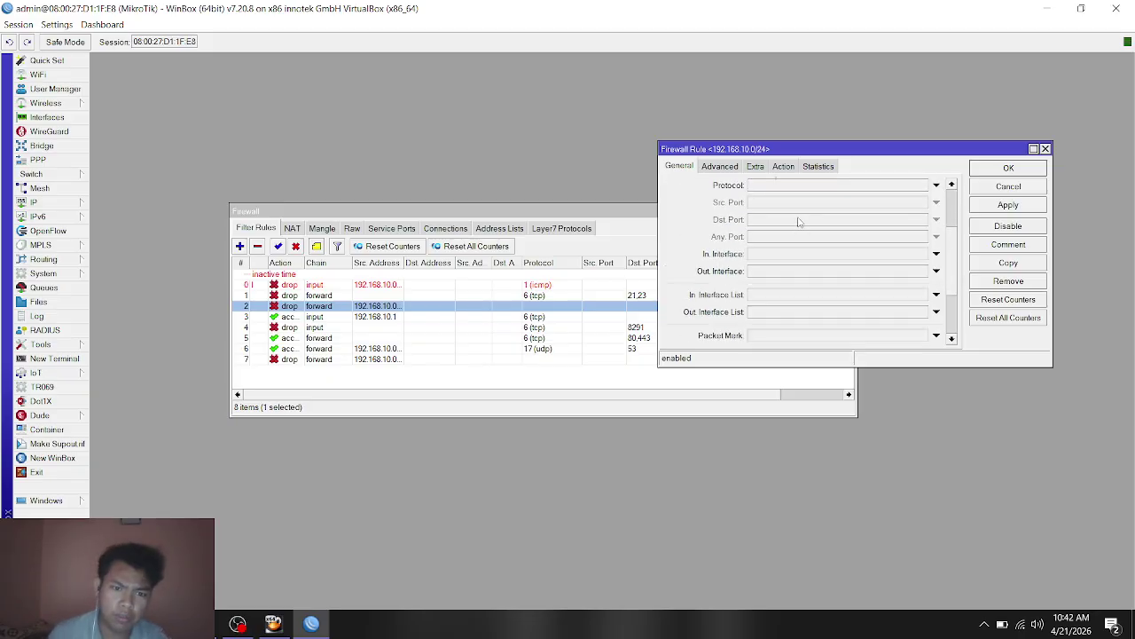
left_click(776, 169)
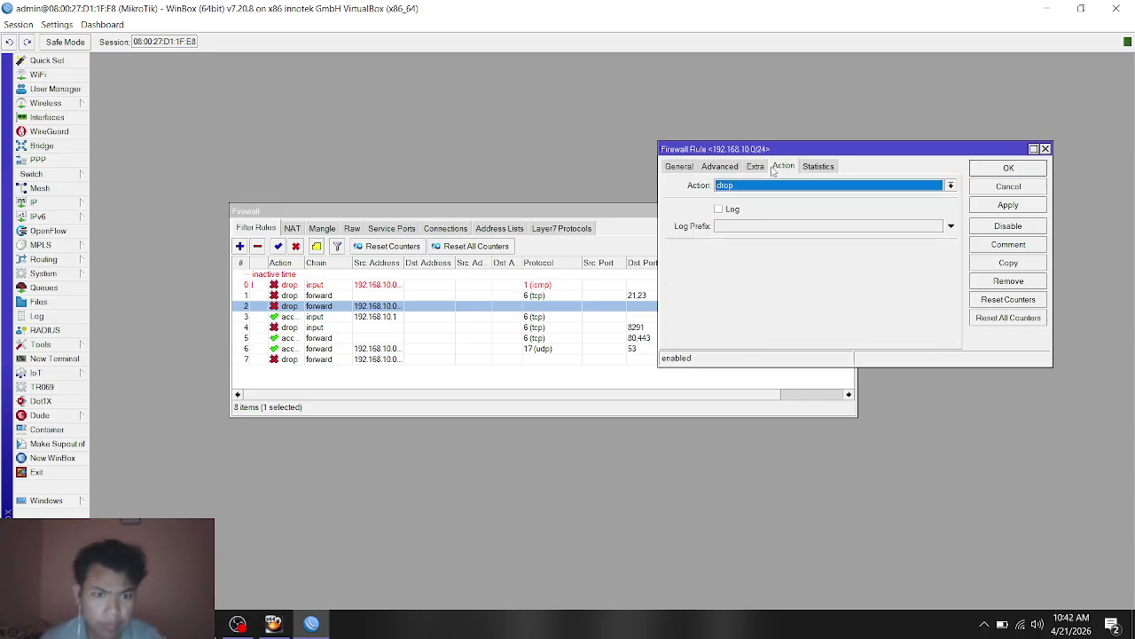
left_click(1046, 148)
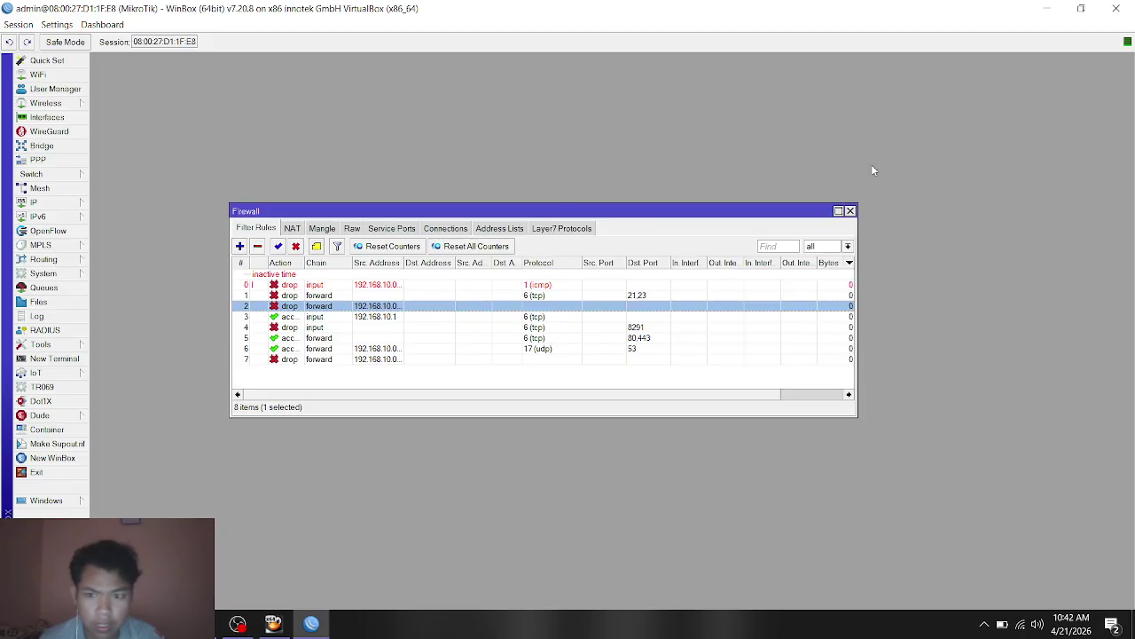
Step: Inspect the rule accepting input from 192.168.10.1, close it, and open the port 8291 drop rule
left_click(284, 317)
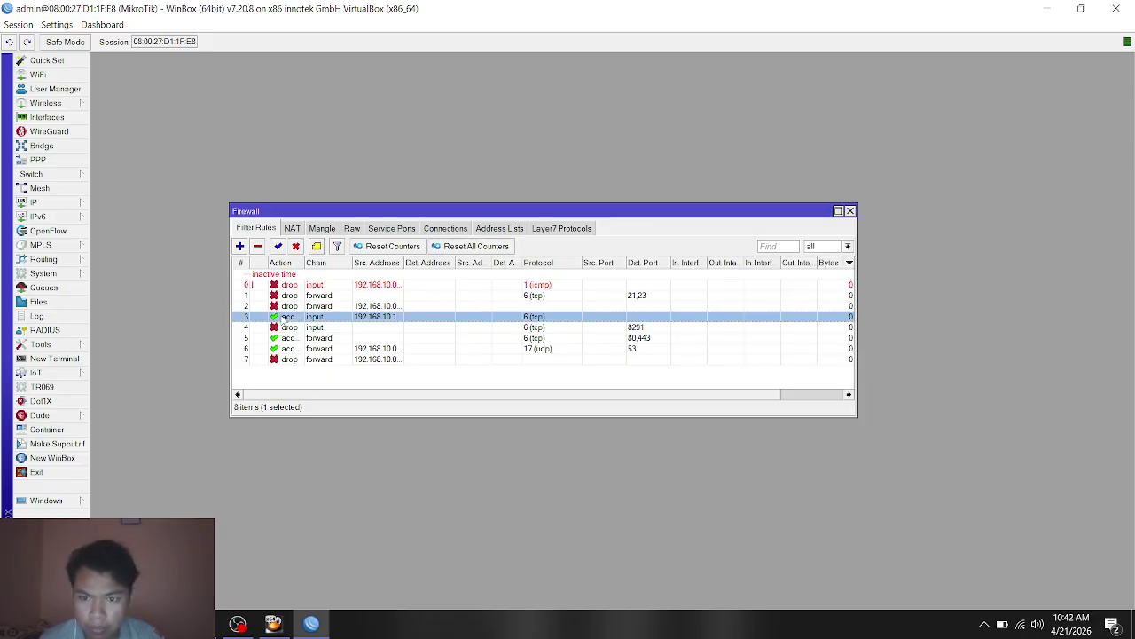
double_click(321, 319)
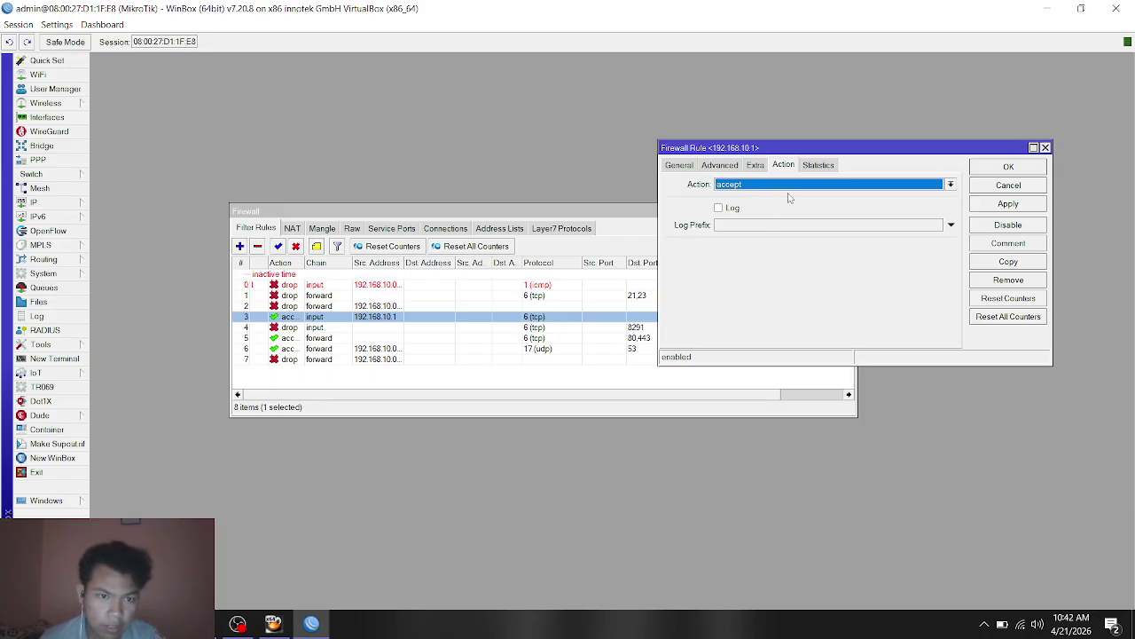
left_click(715, 166)
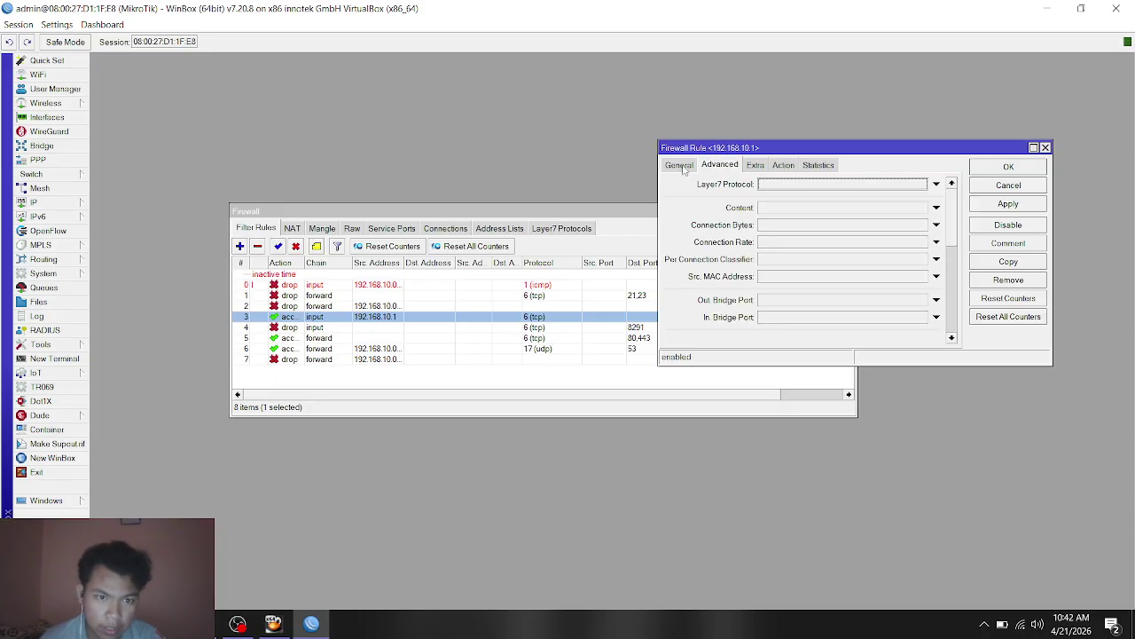
left_click(680, 166)
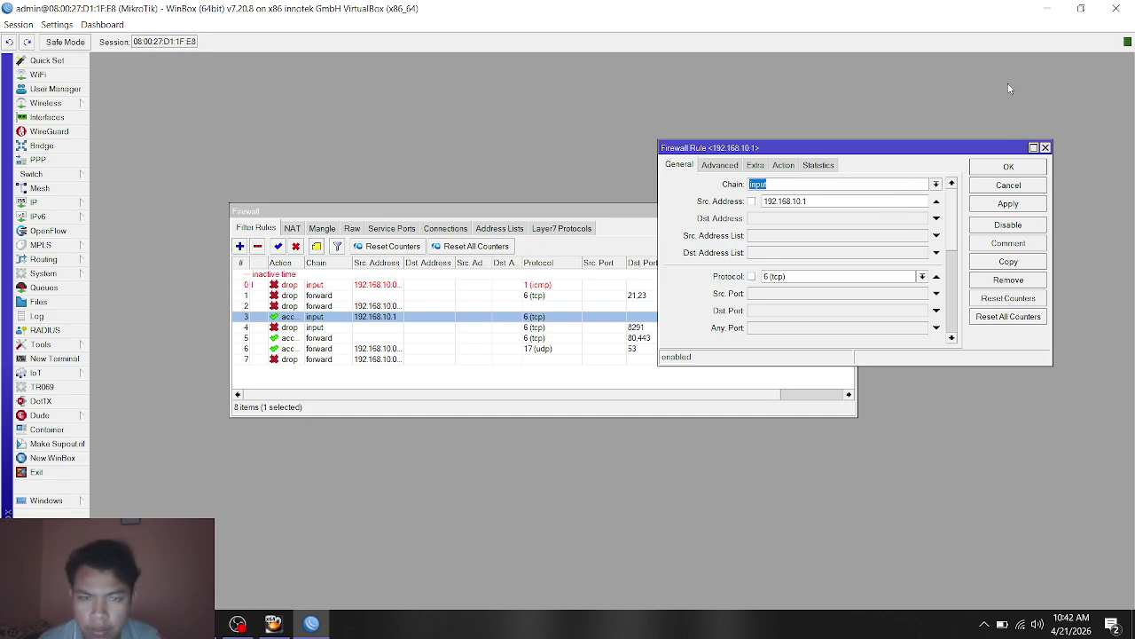
left_click(1045, 147)
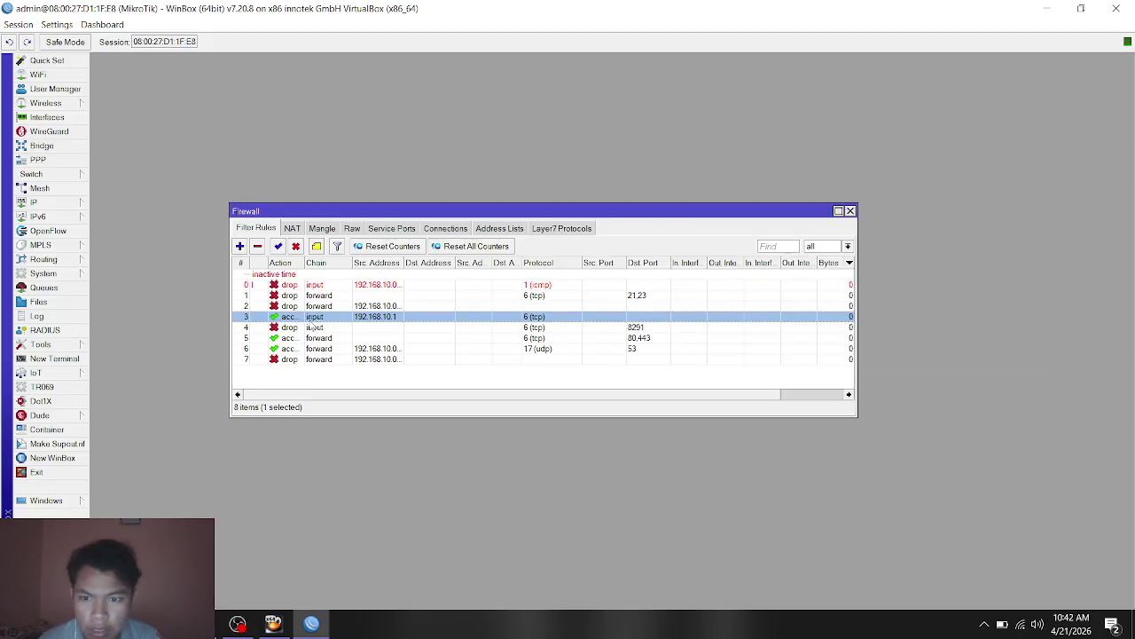
double_click(289, 327)
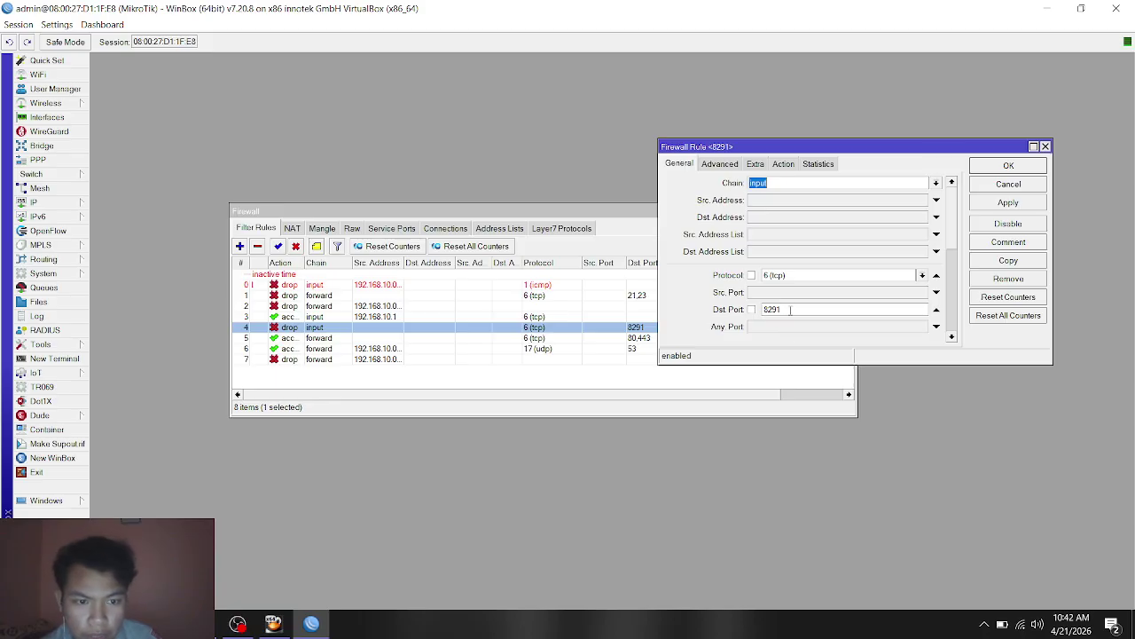
Step: Confirm the port 8291 rule's action is drop, close it, and select the ports 80,443 rule
left_click(755, 164)
left_click(778, 165)
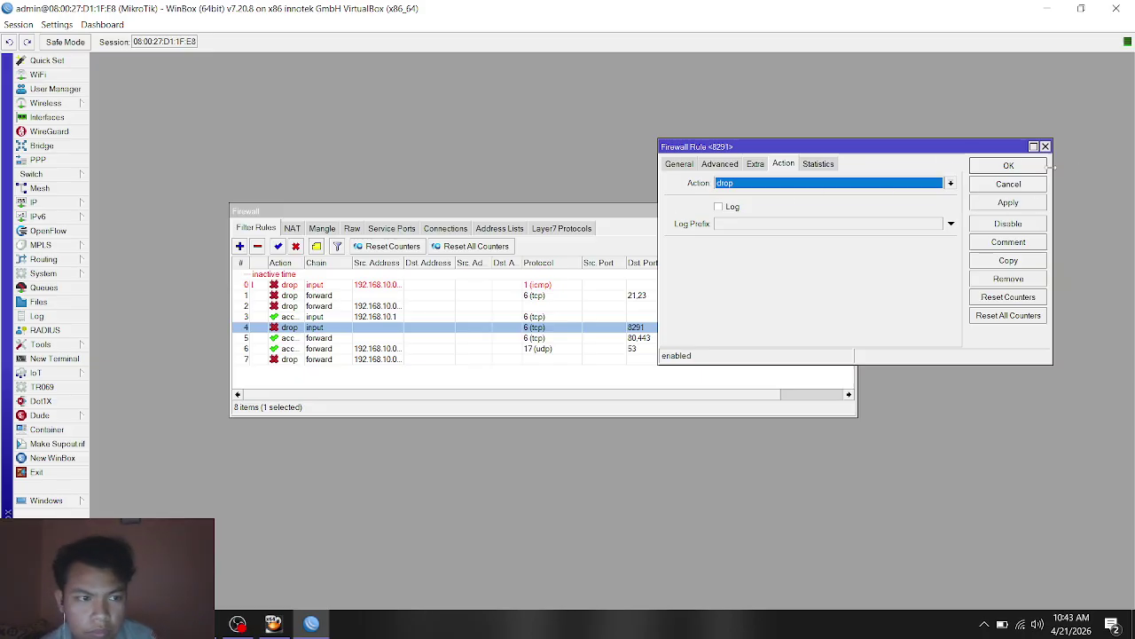
left_click(1045, 147)
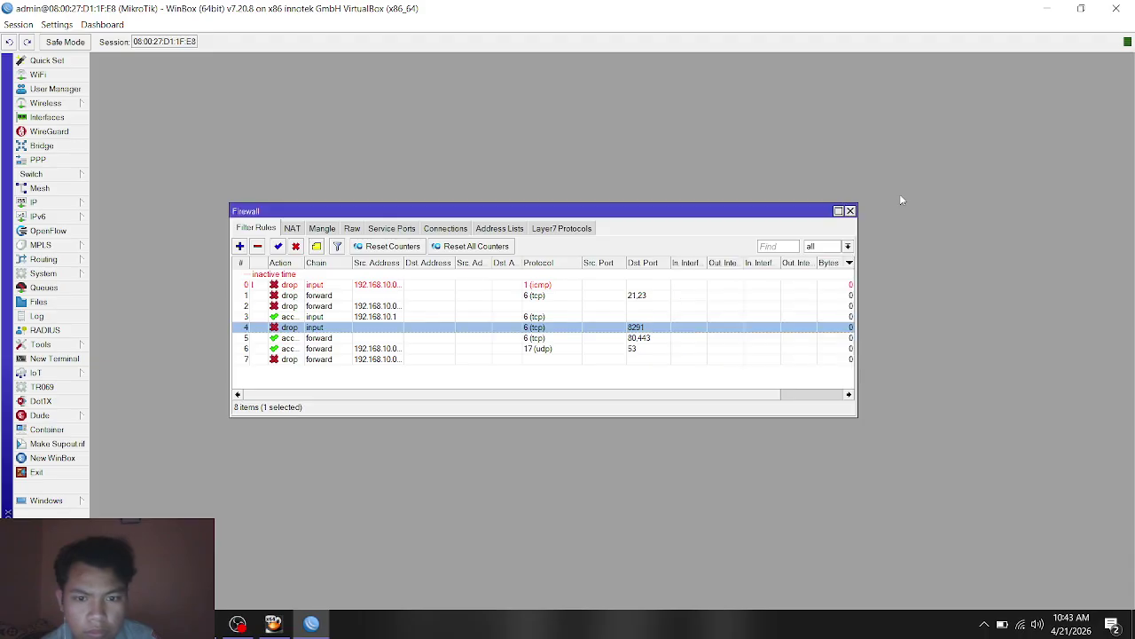
left_click(290, 339)
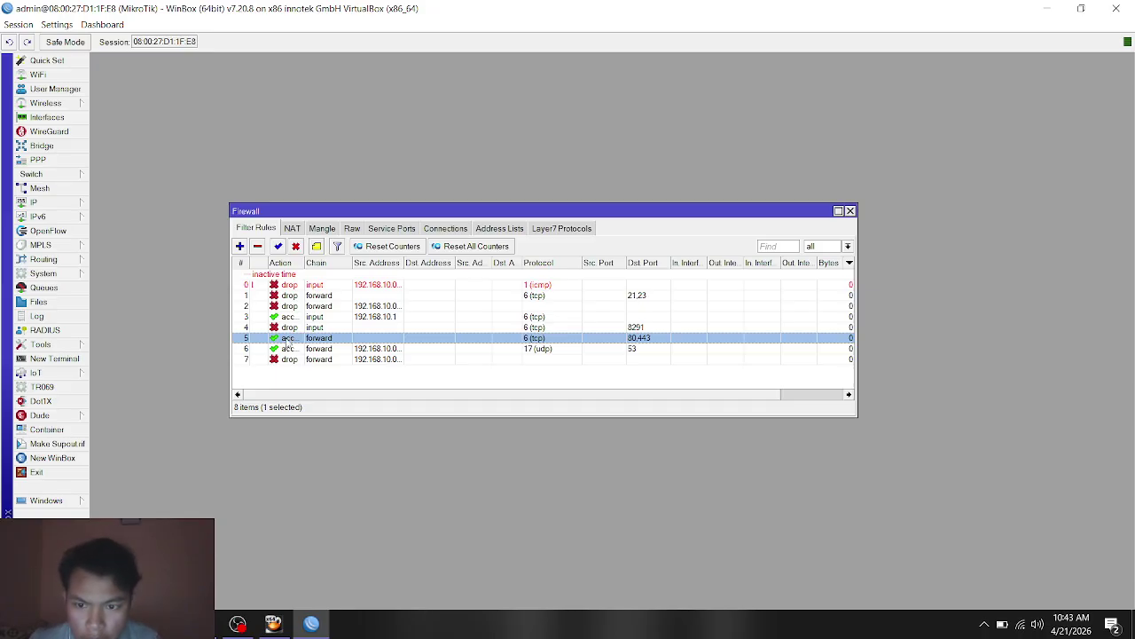
double_click(290, 339)
key("alt+Tab")
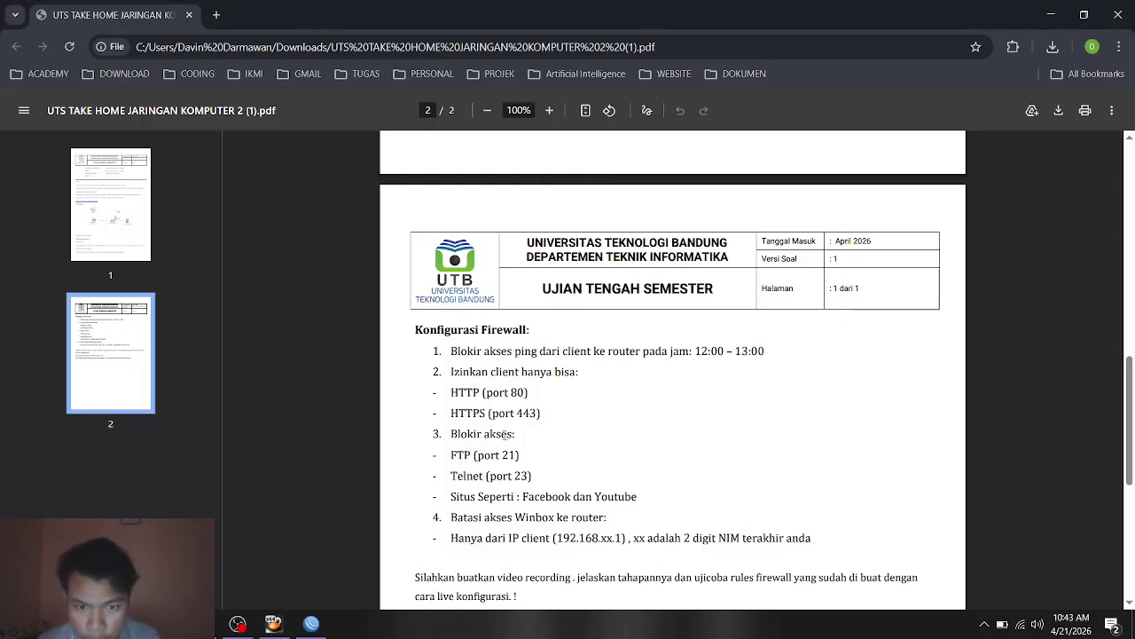
key("alt+Tab")
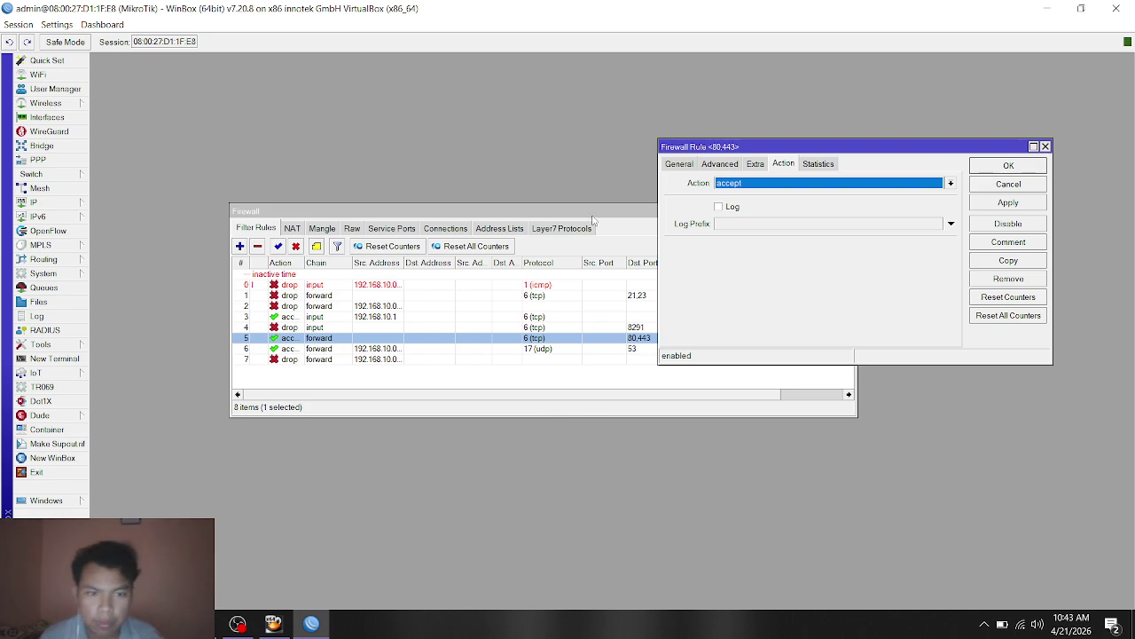
left_click_drag(712, 152, 705, 159)
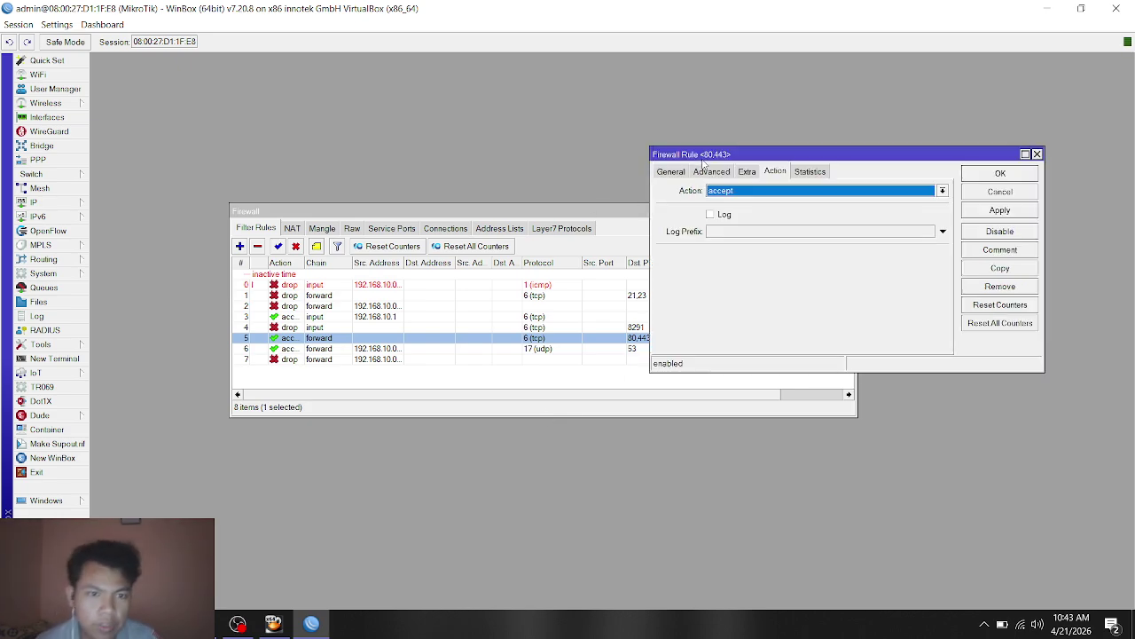
left_click(721, 174)
left_click(670, 174)
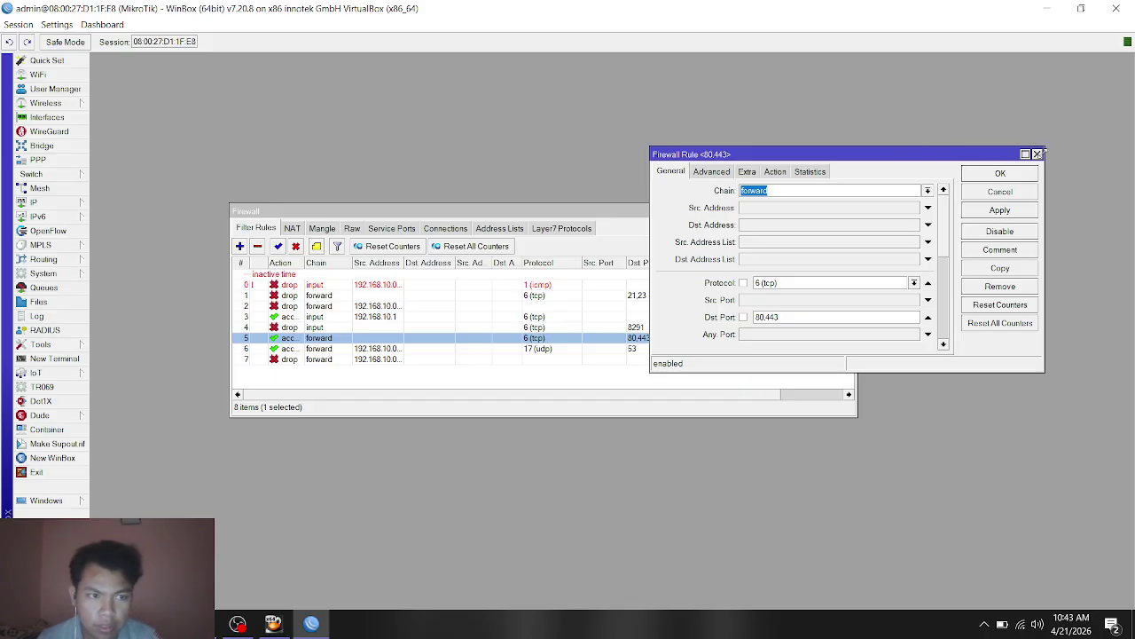
left_click(1038, 155)
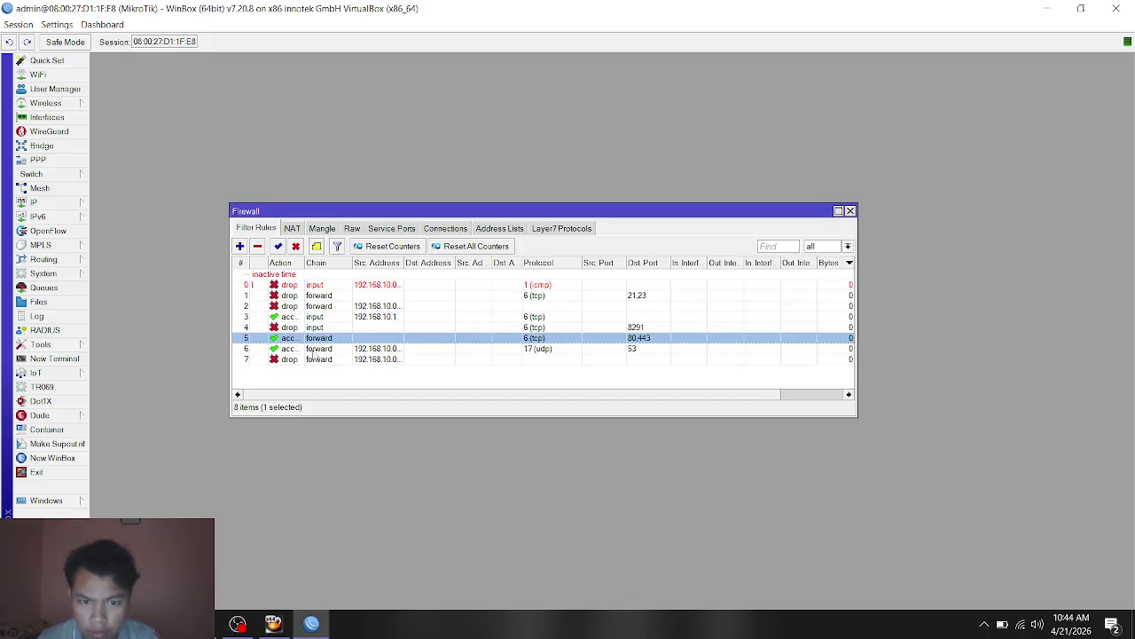
left_click(291, 350)
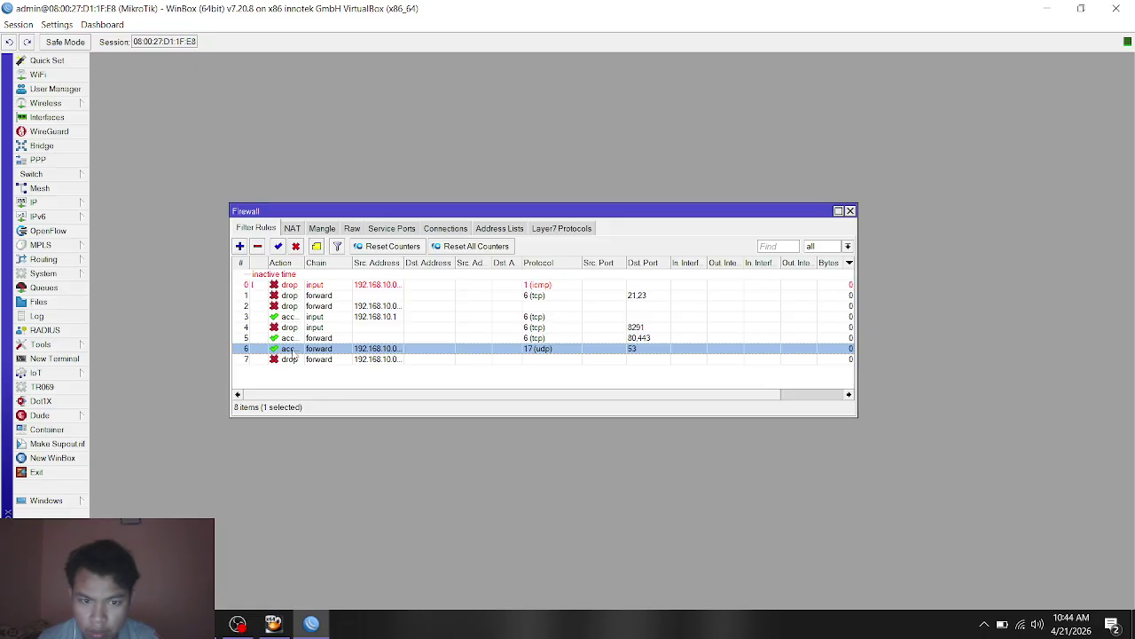
double_click(292, 351)
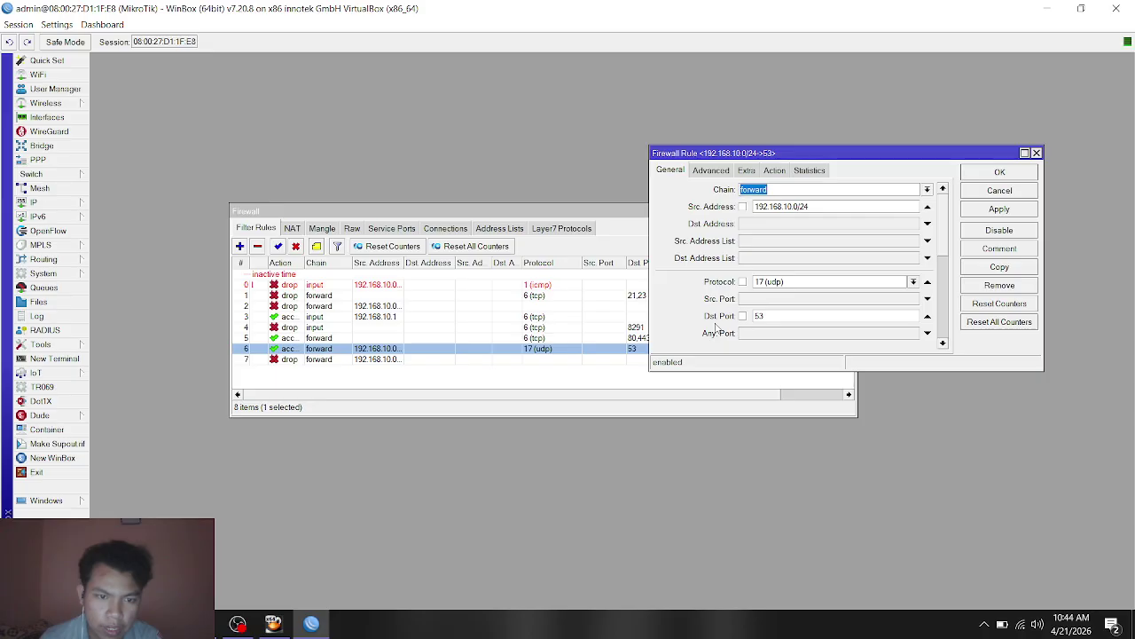
left_click(770, 172)
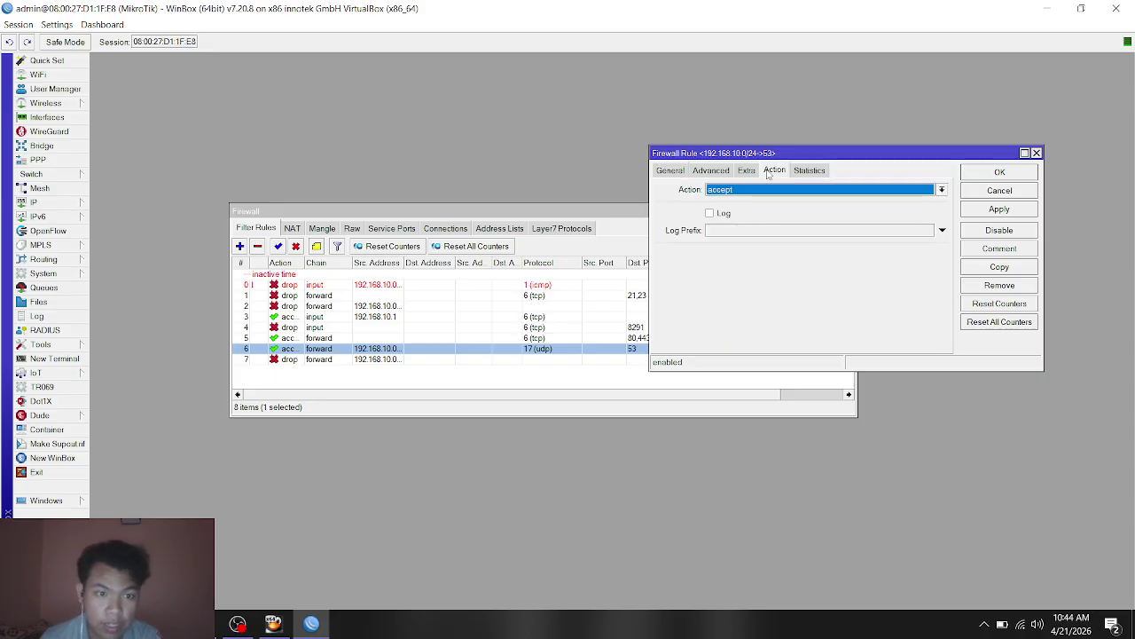
left_click(1036, 154)
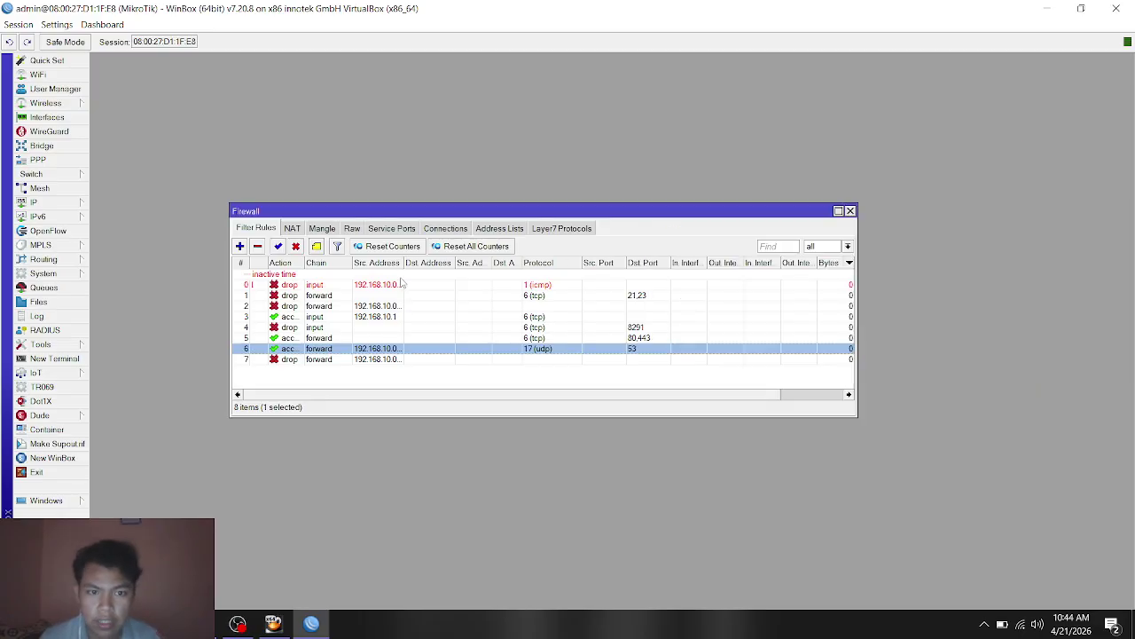
double_click(290, 359)
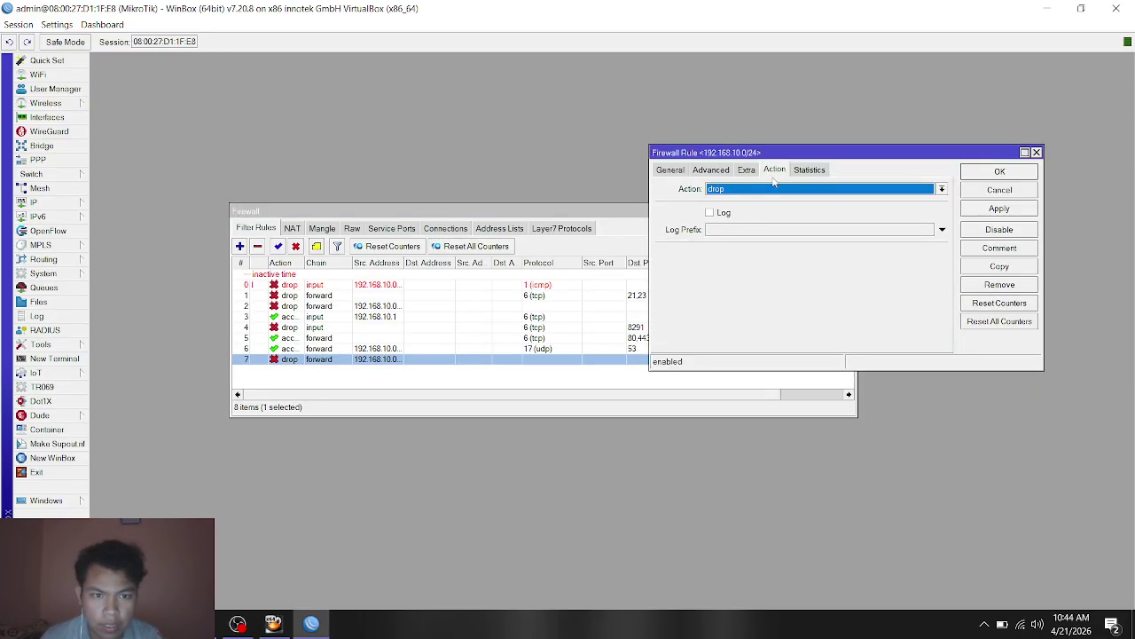
left_click(670, 173)
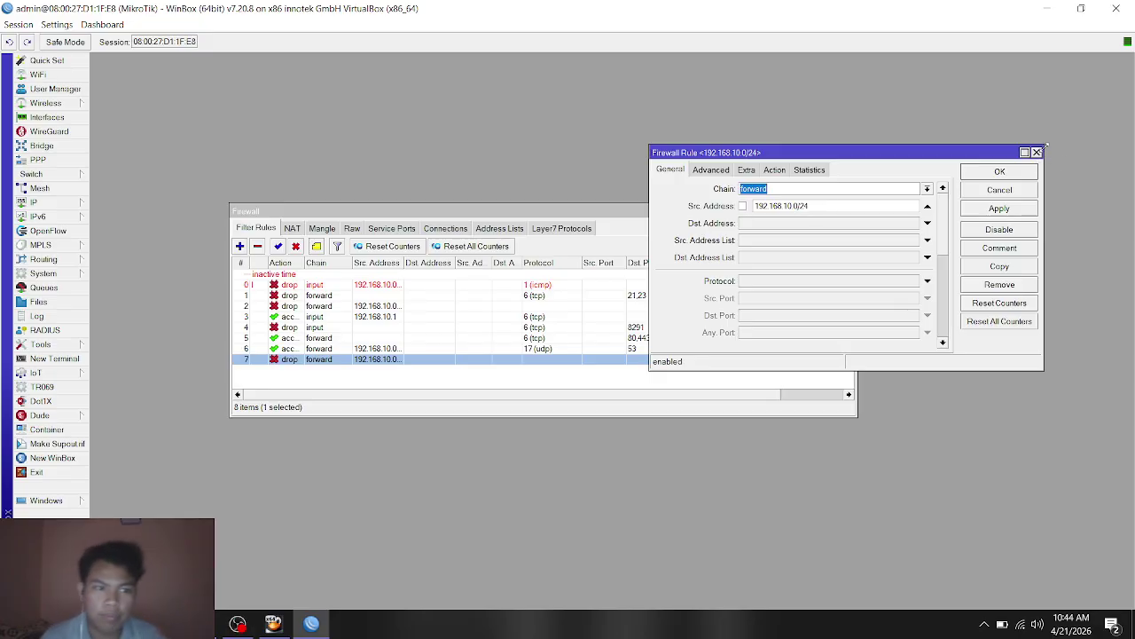
left_click(1036, 151)
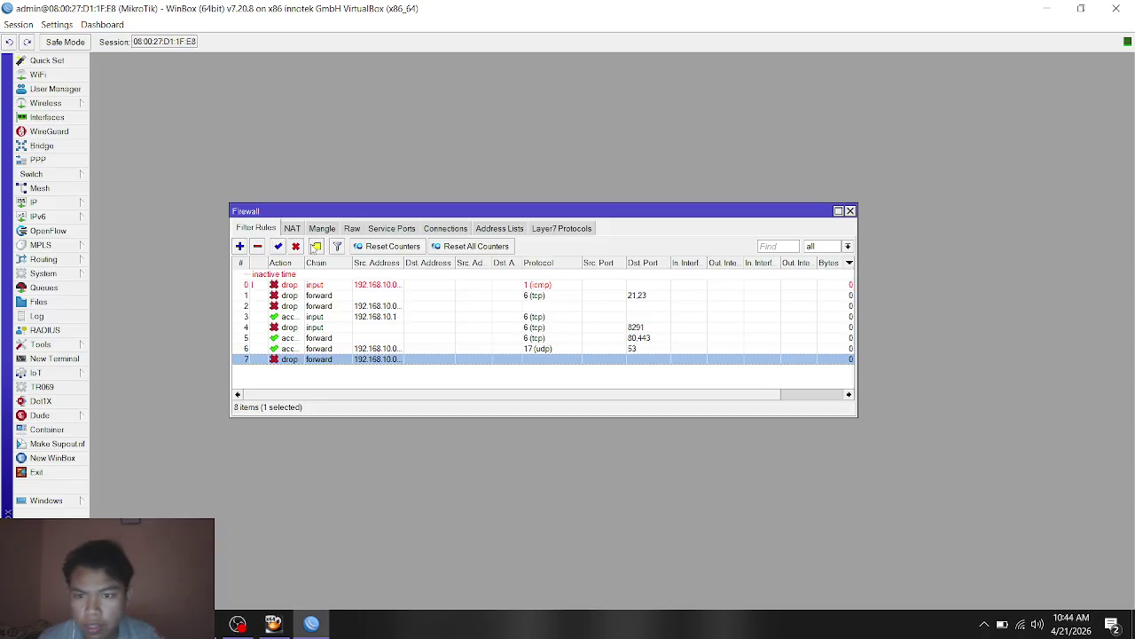
Step: Open the srcnat masquerade NAT rule and confirm its out interface is ether3
left_click(291, 228)
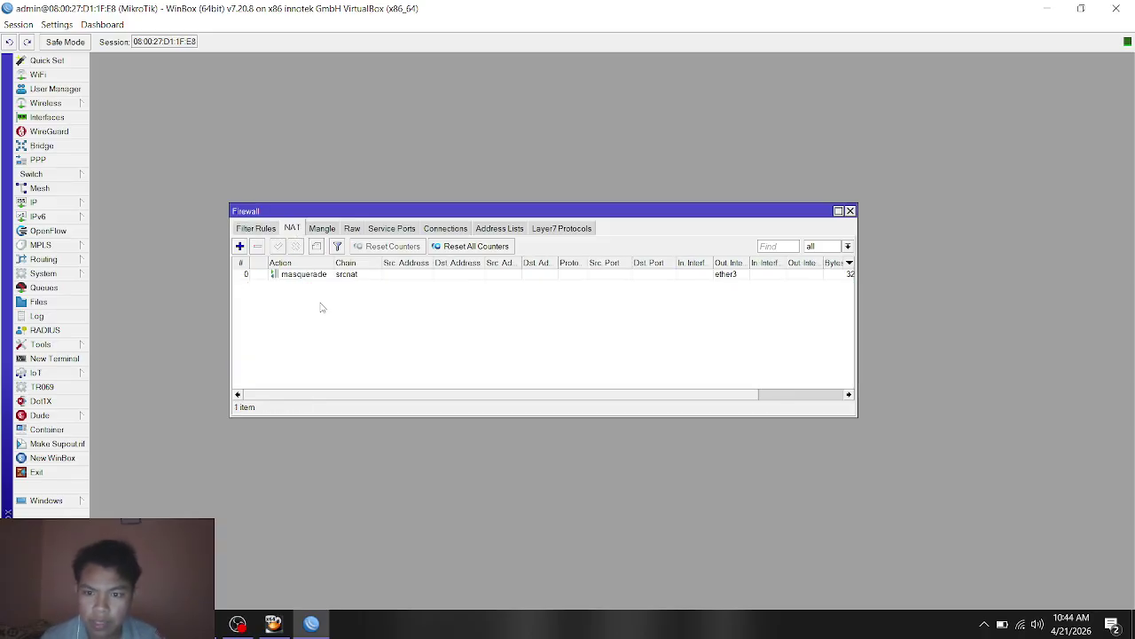
left_click(310, 276)
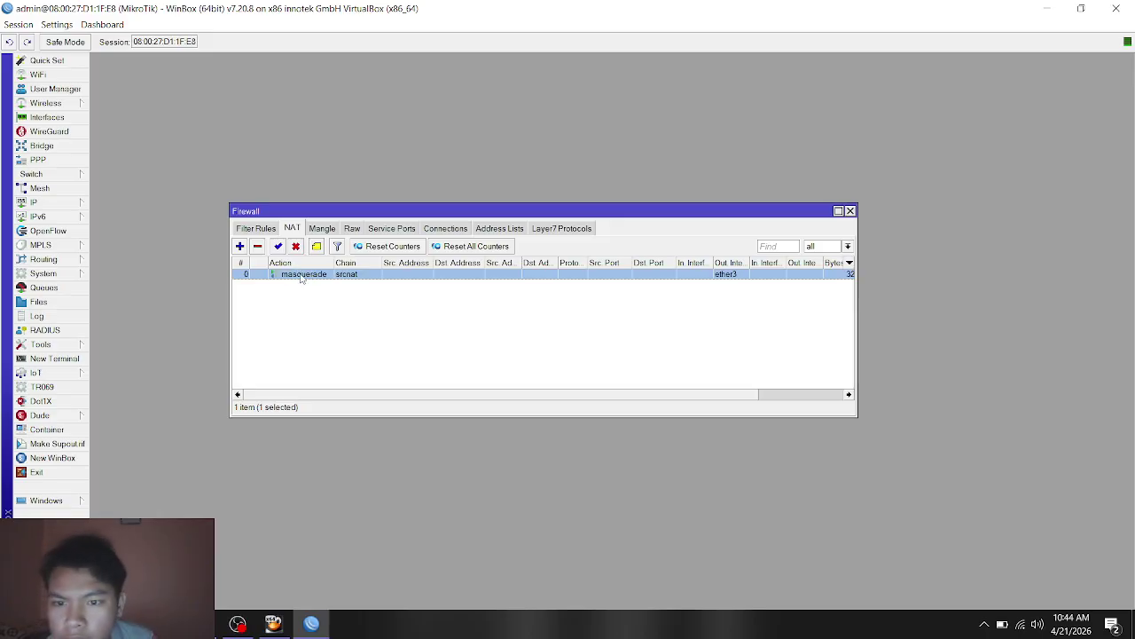
double_click(302, 275)
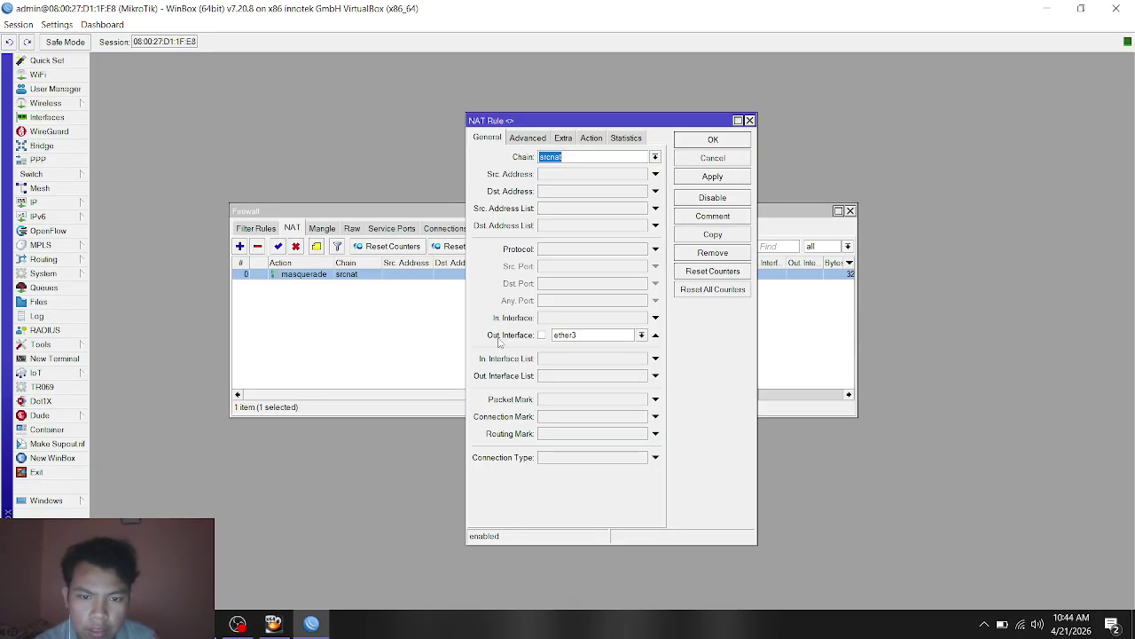
left_click(641, 335)
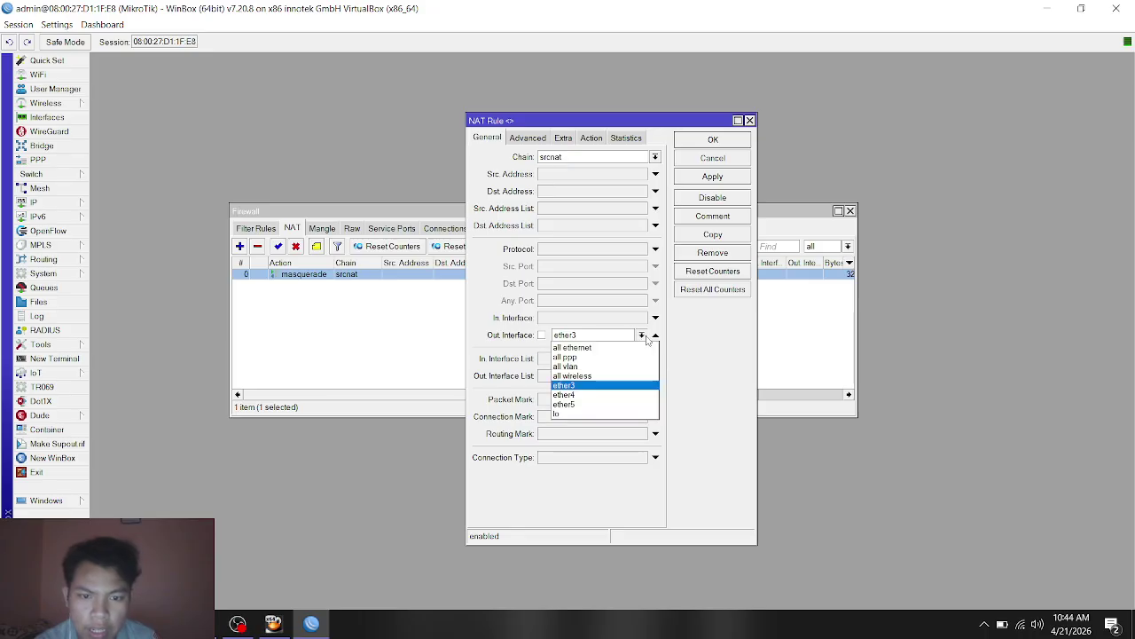
left_click(646, 338)
Step: Confirm the rule's action stays masquerade, close it unchanged, and close the Firewall window
left_click(530, 140)
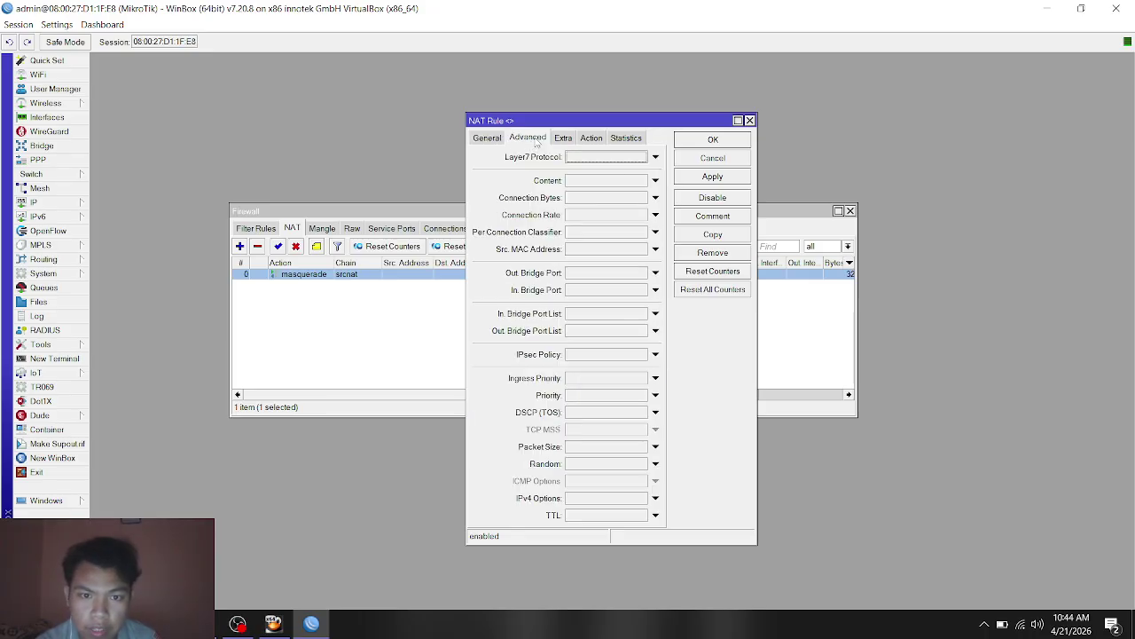
left_click(559, 138)
left_click(592, 138)
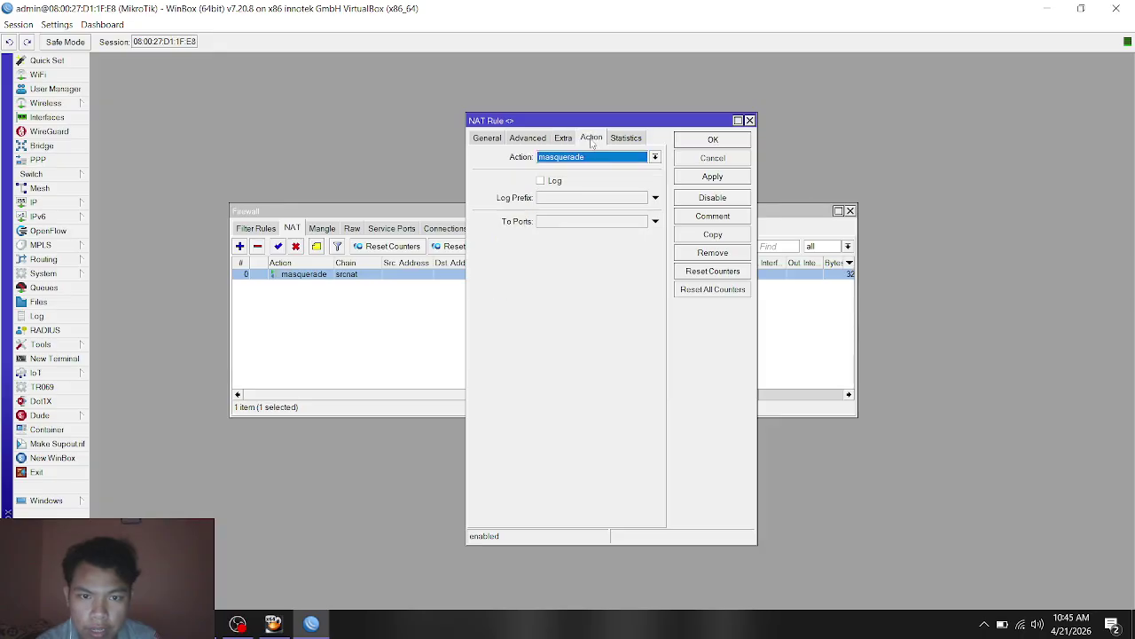
left_click(599, 160)
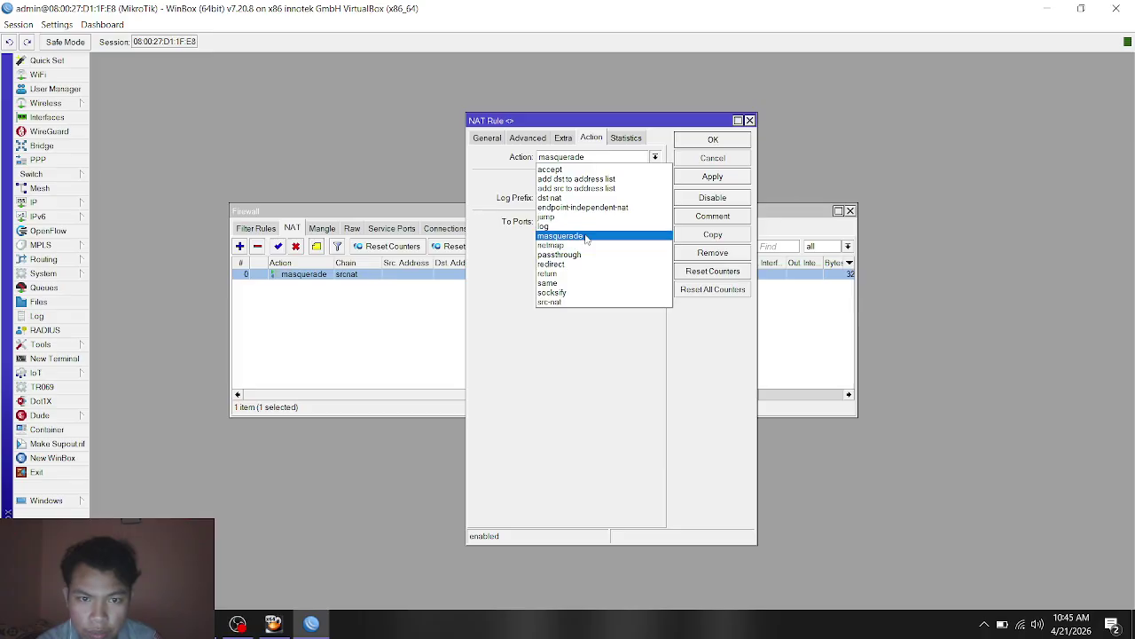
left_click(488, 247)
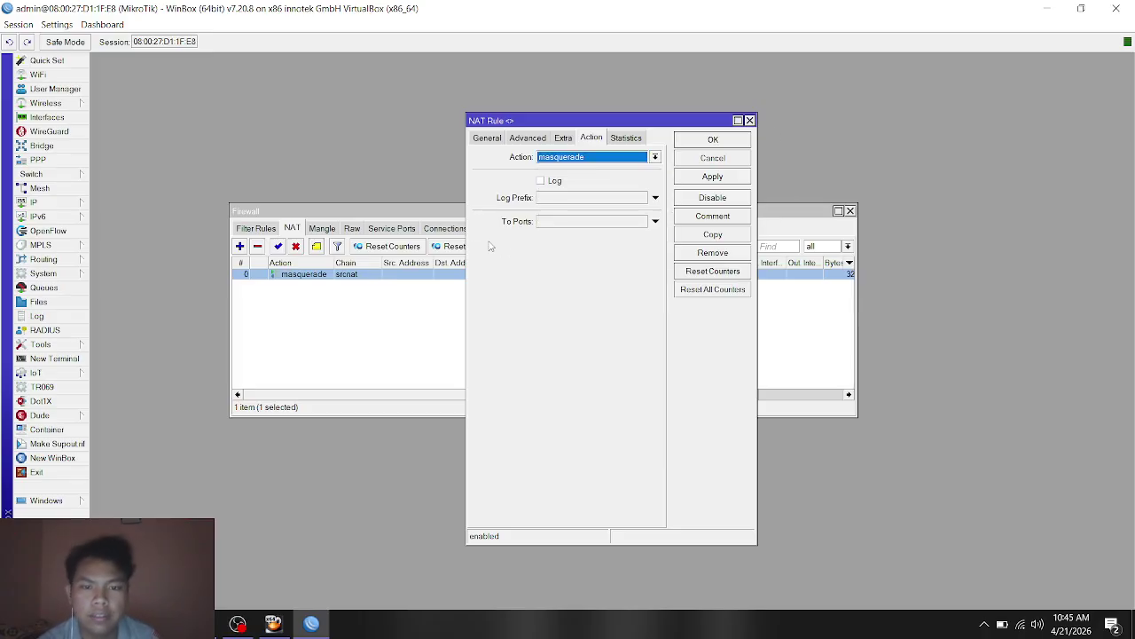
left_click(750, 121)
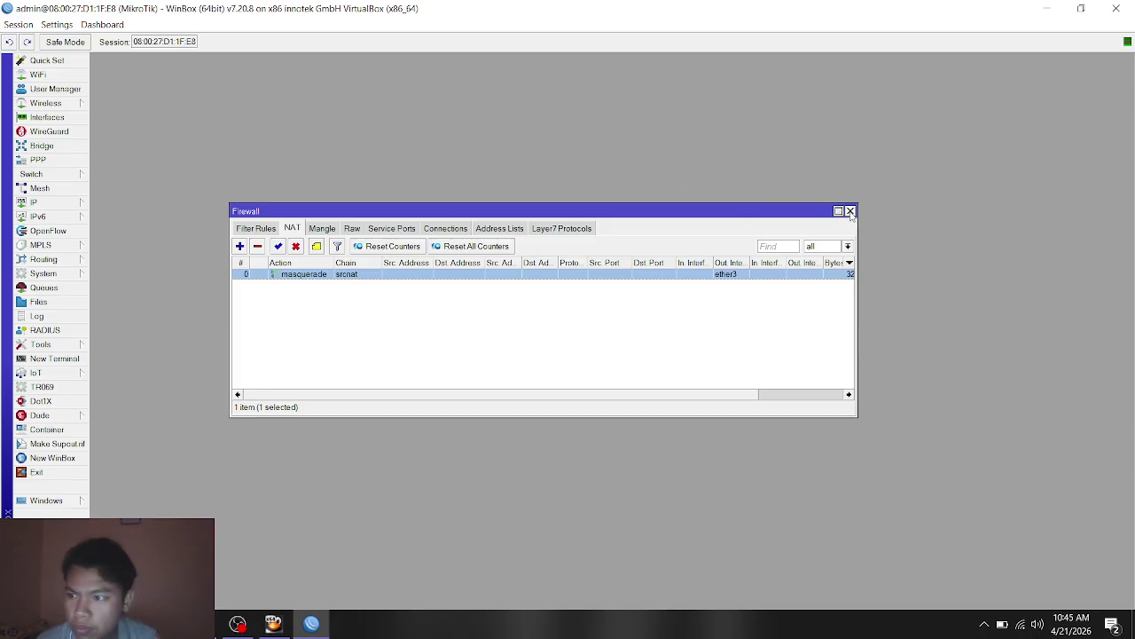
left_click(808, 395)
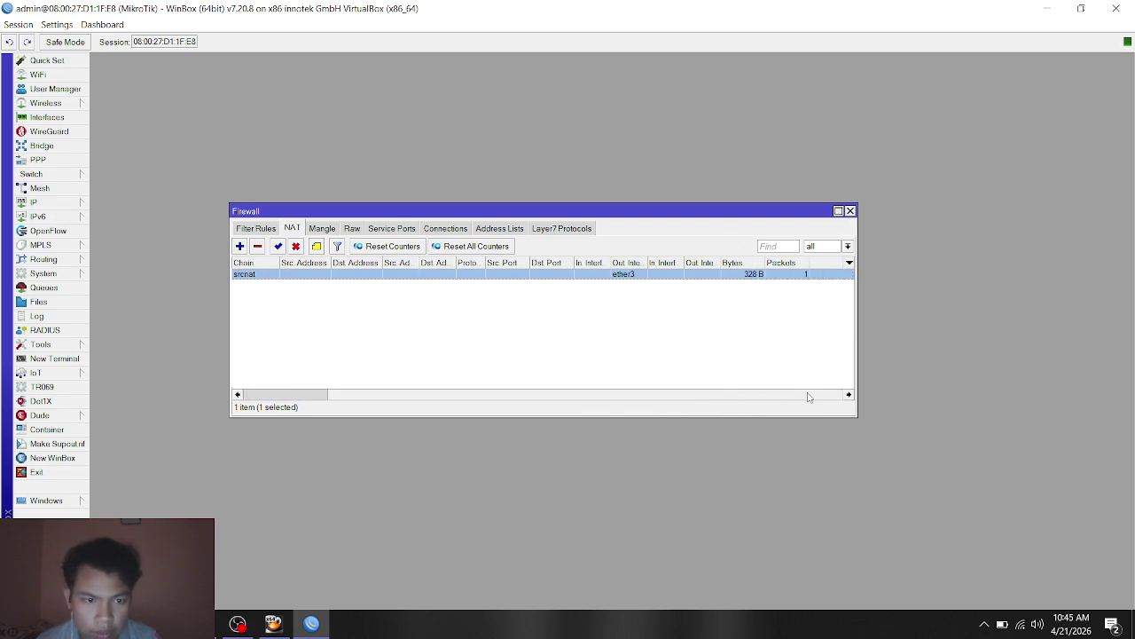
left_click_drag(808, 395, 519, 394)
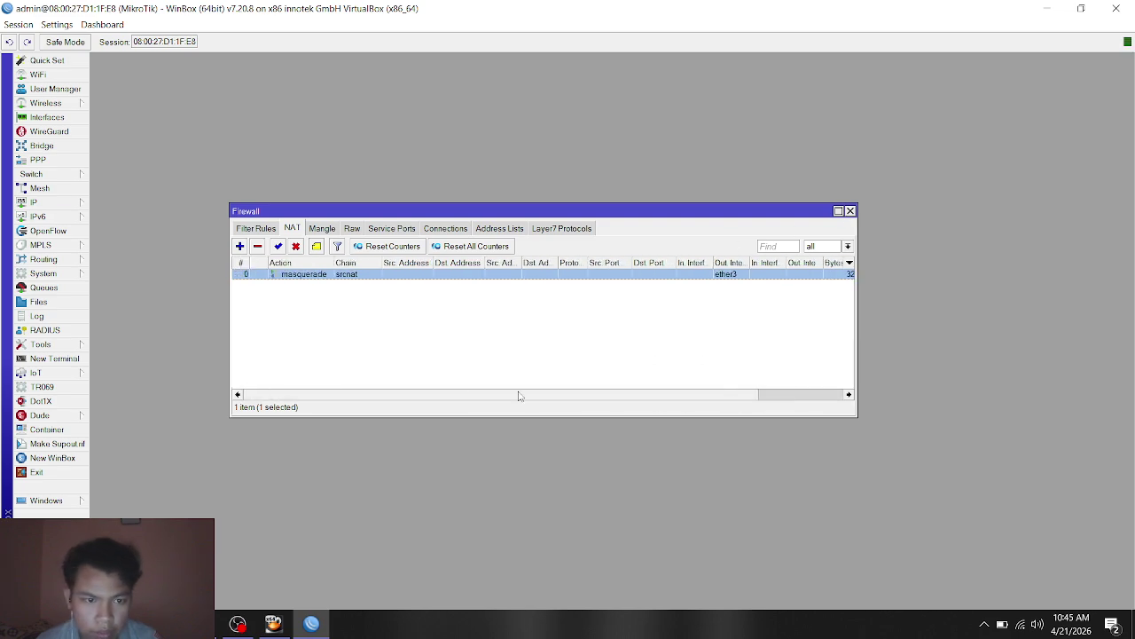
left_click(850, 211)
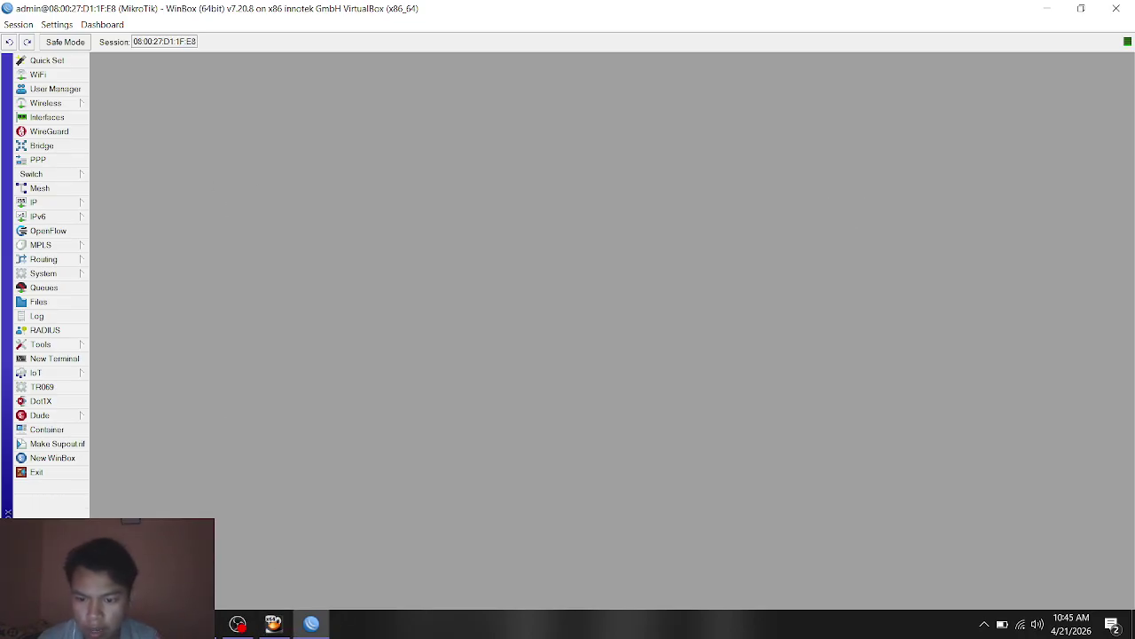
Step: Start the kali linux virtual machine from VirtualBox Manager
left_click(273, 623)
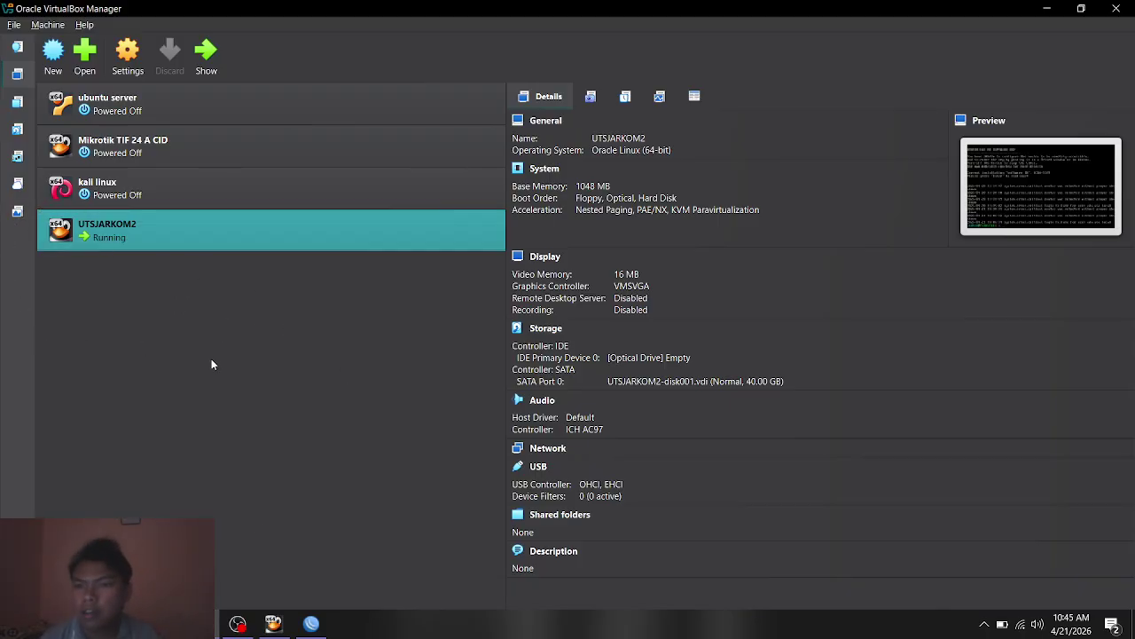
left_click(168, 190)
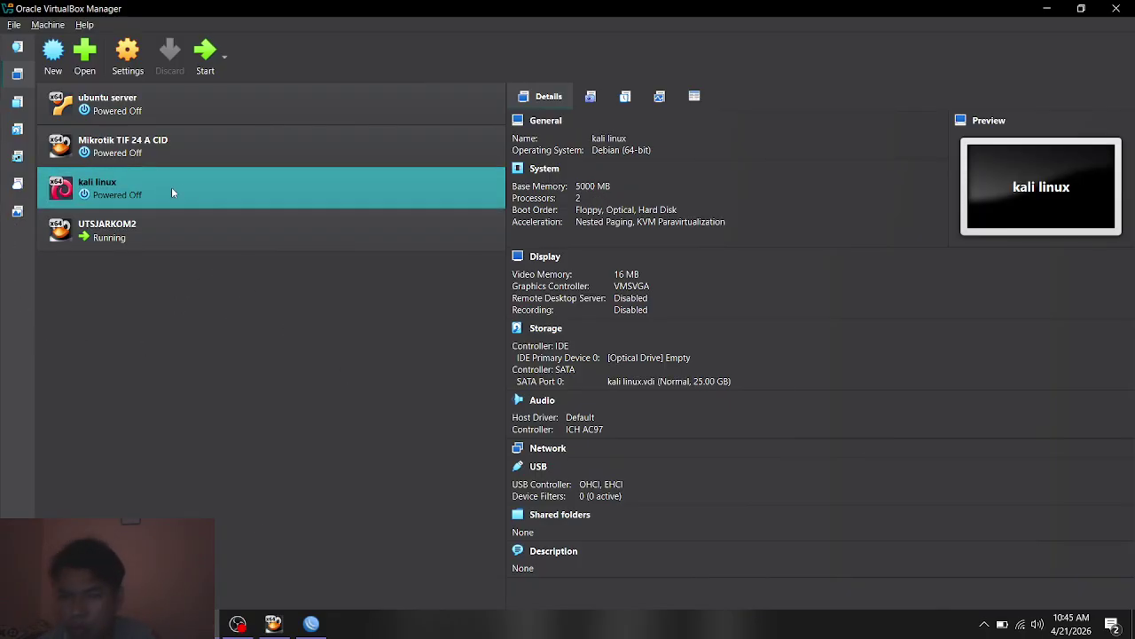
double_click(264, 191)
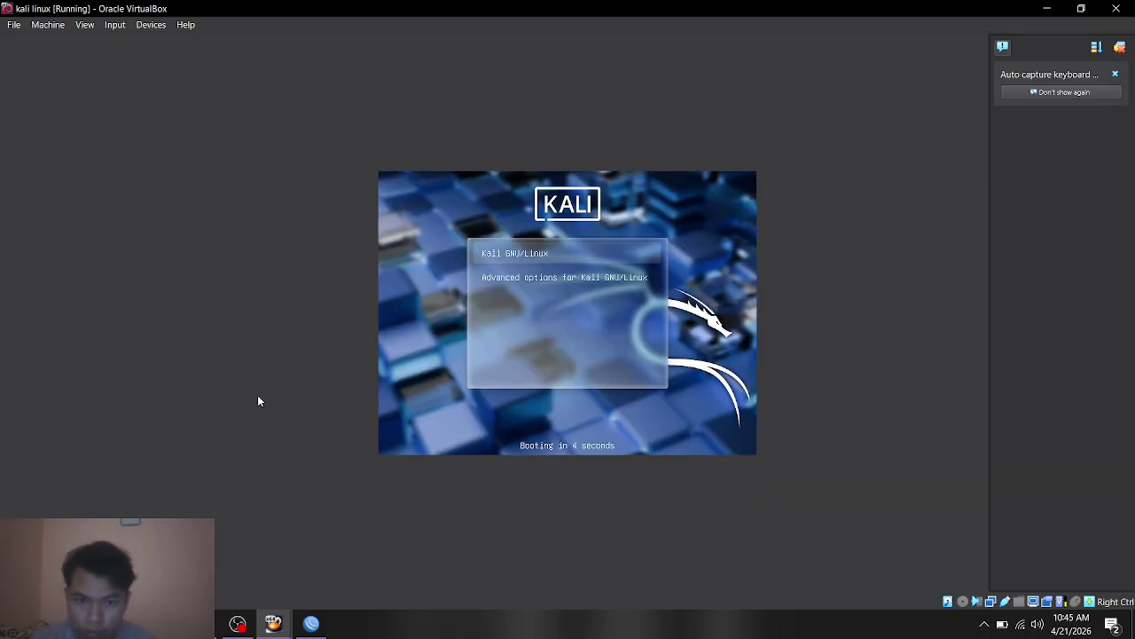
Step: Boot the Kali GNU/Linux GRUB entry and dismiss the mouse and keyboard notices
key("Down")
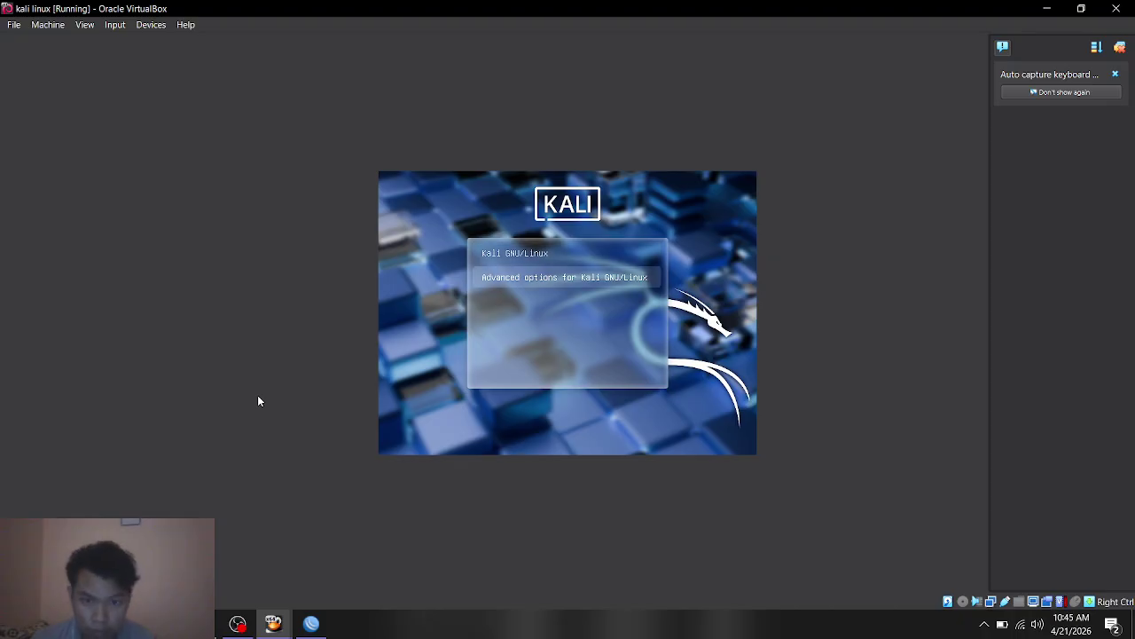
key("Up")
key("Return")
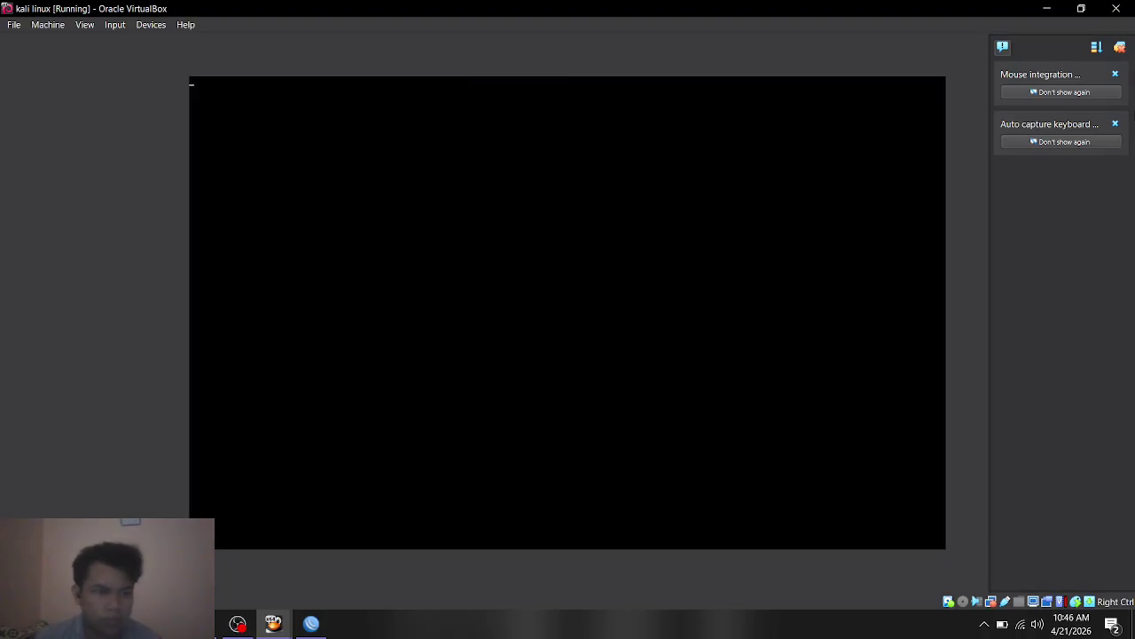
left_click(1116, 75)
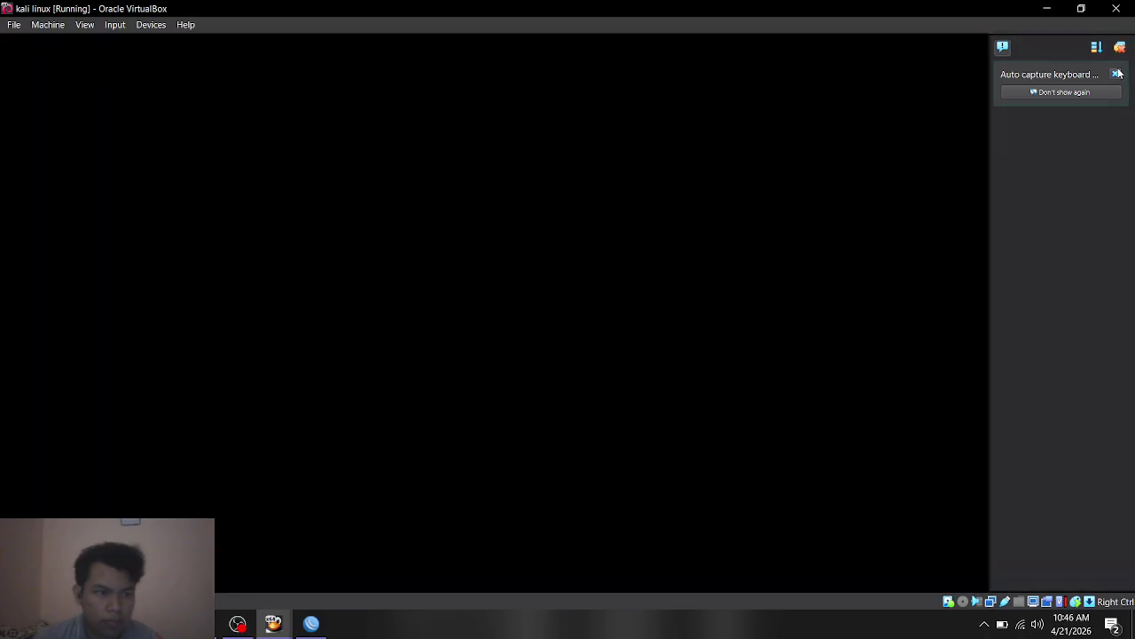
left_click(1116, 74)
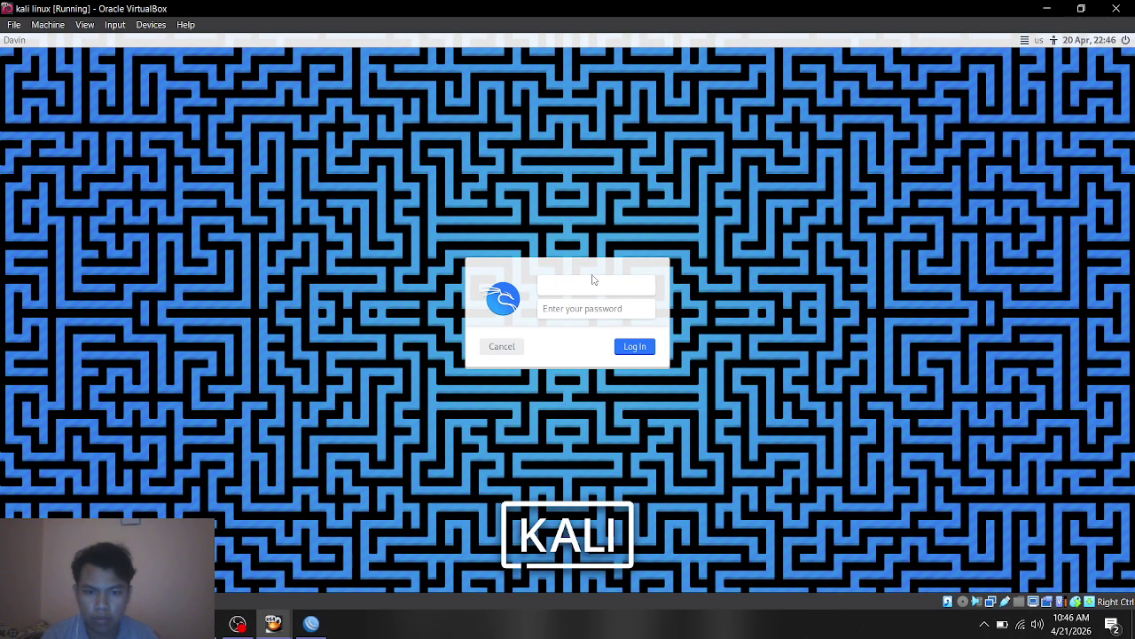
Step: Log in to Kali with the user's username and password
type("davin")
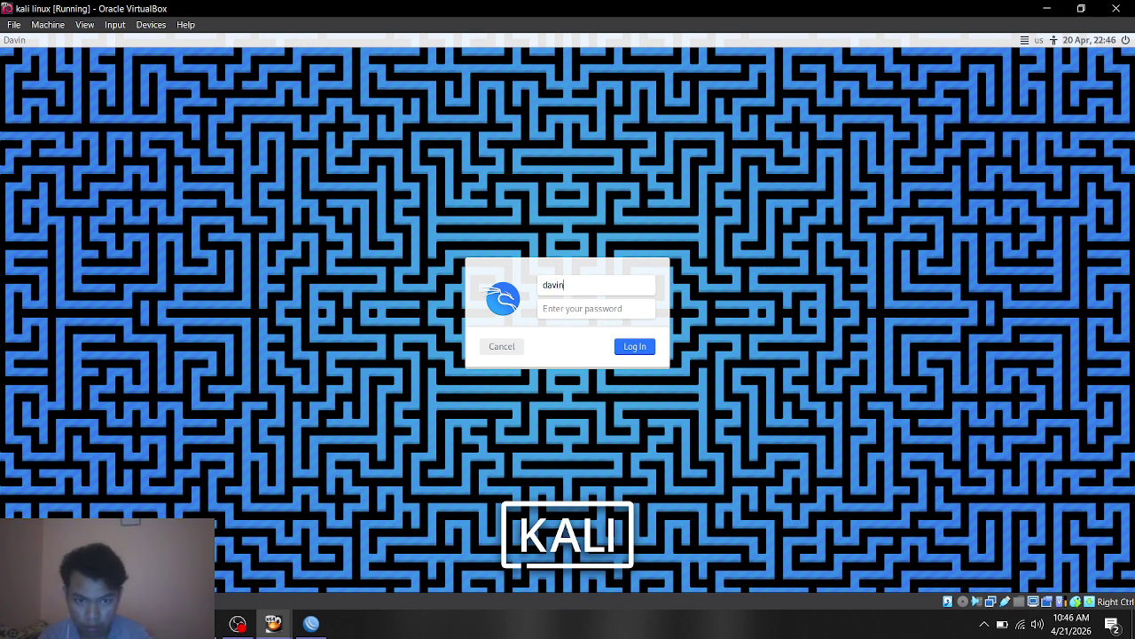
key("Tab")
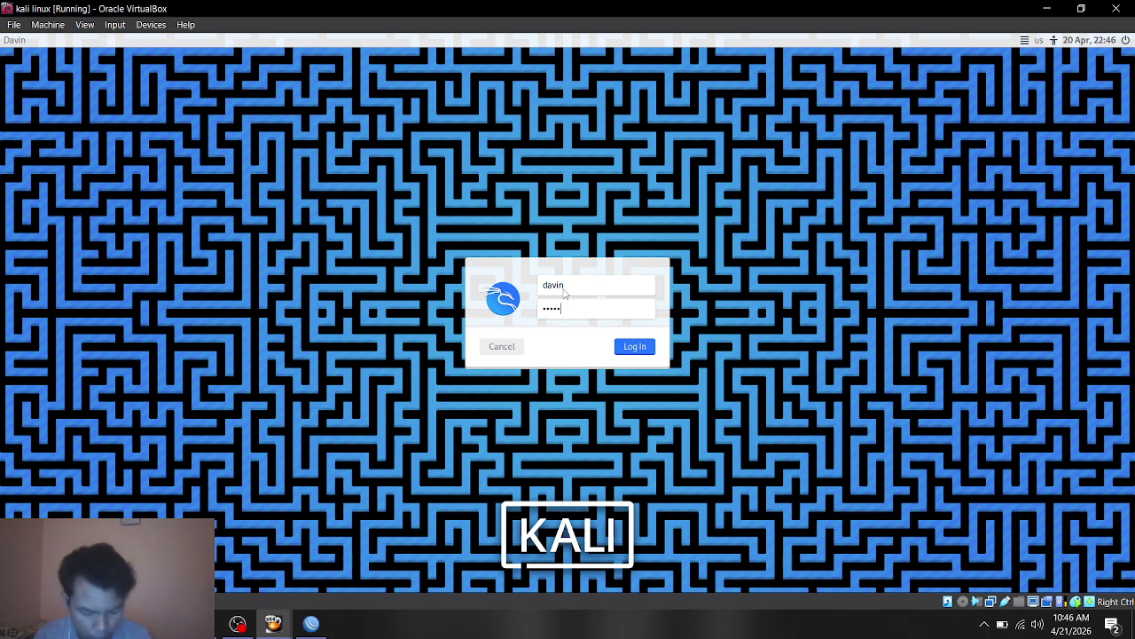
key("BackSpace")
key("BackSpace")
key("BackSpace")
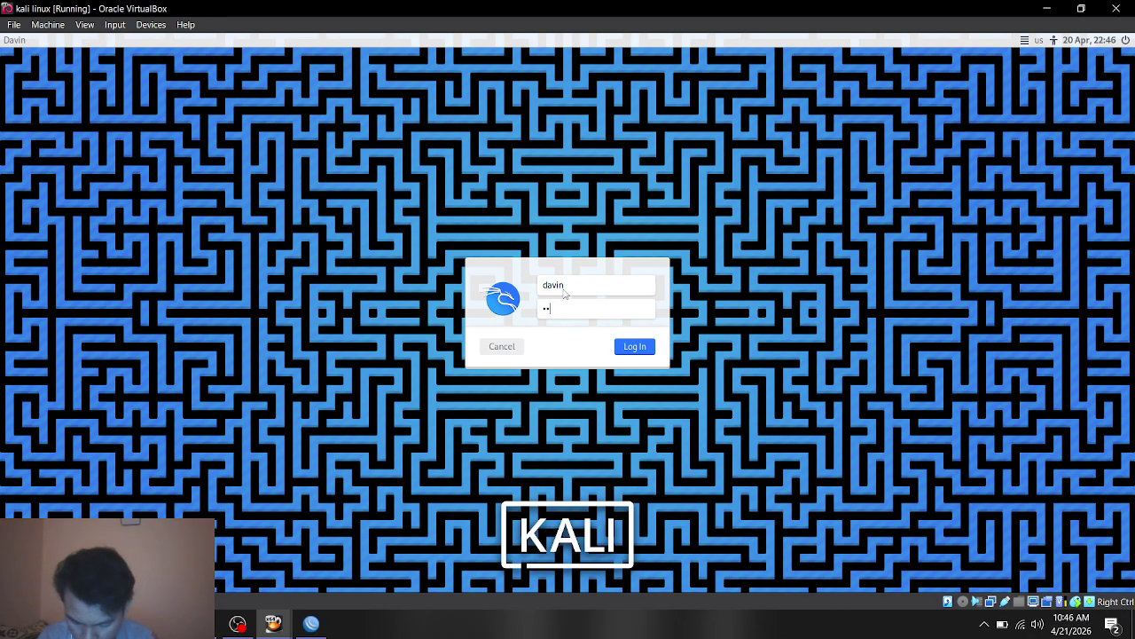
key("Return")
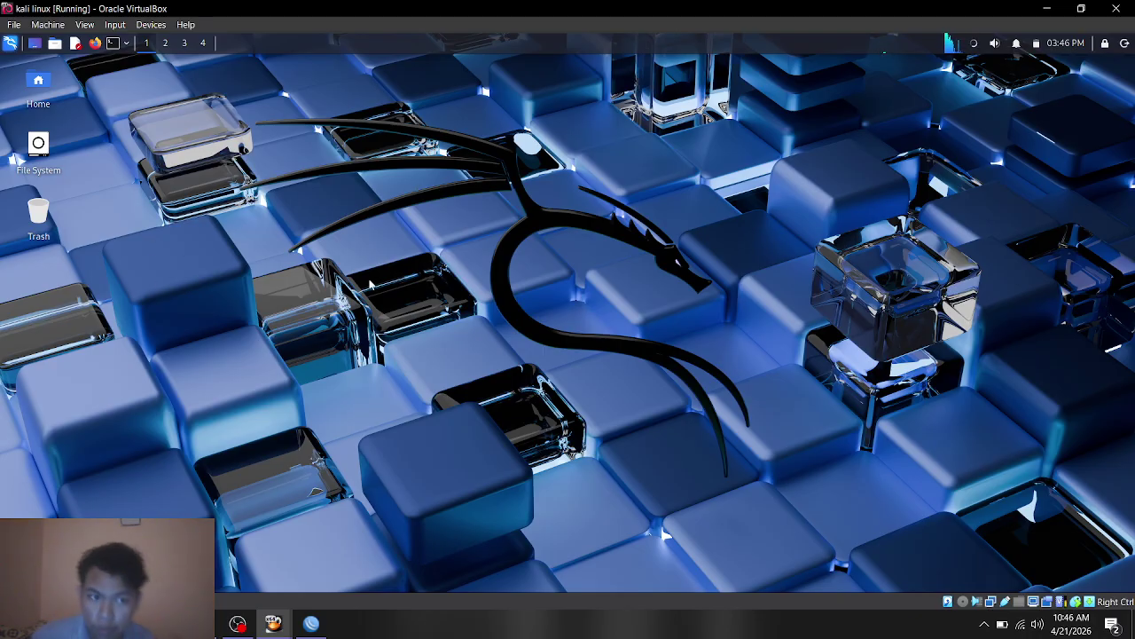
Step: Open the Network Connections editor and edit Wired connection 1
left_click(972, 46)
left_click(972, 46)
right_click(972, 46)
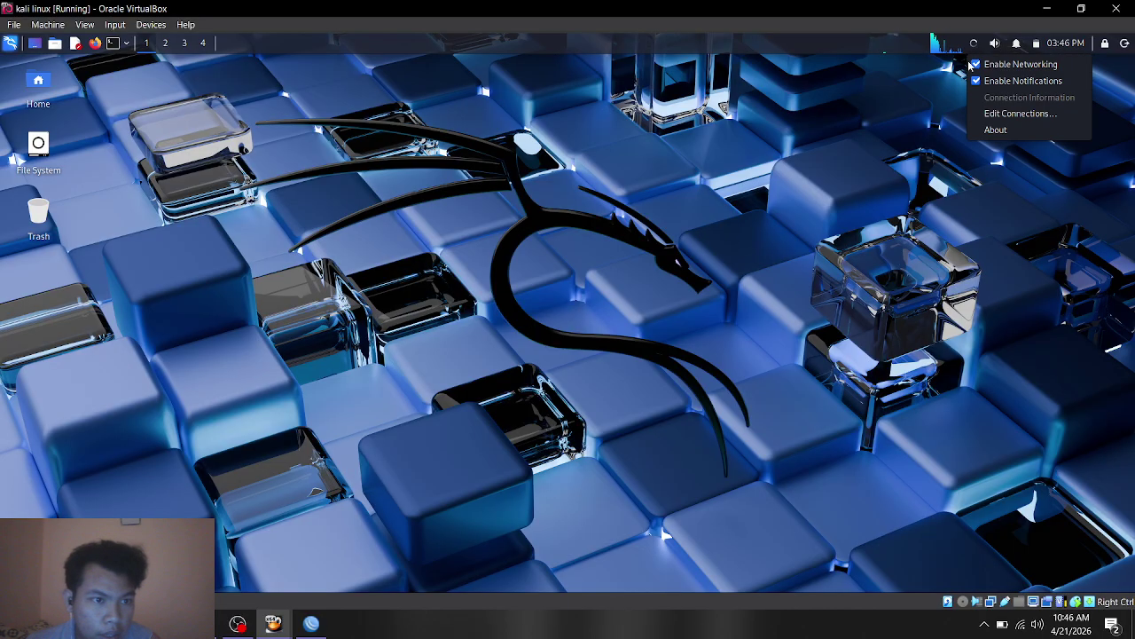
left_click(989, 113)
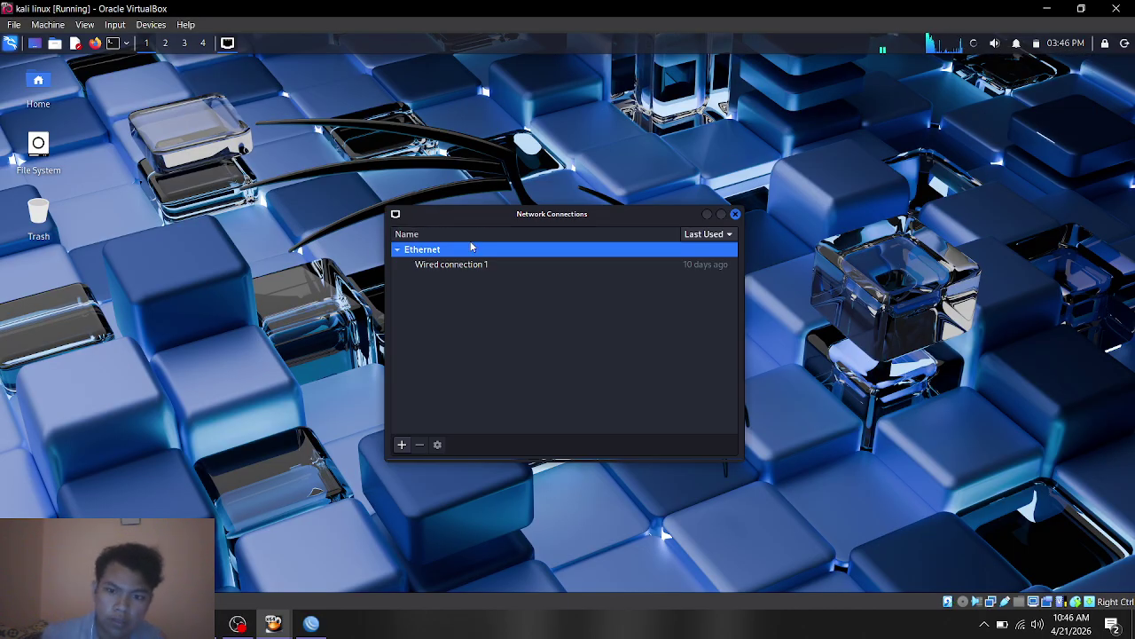
left_click(470, 264)
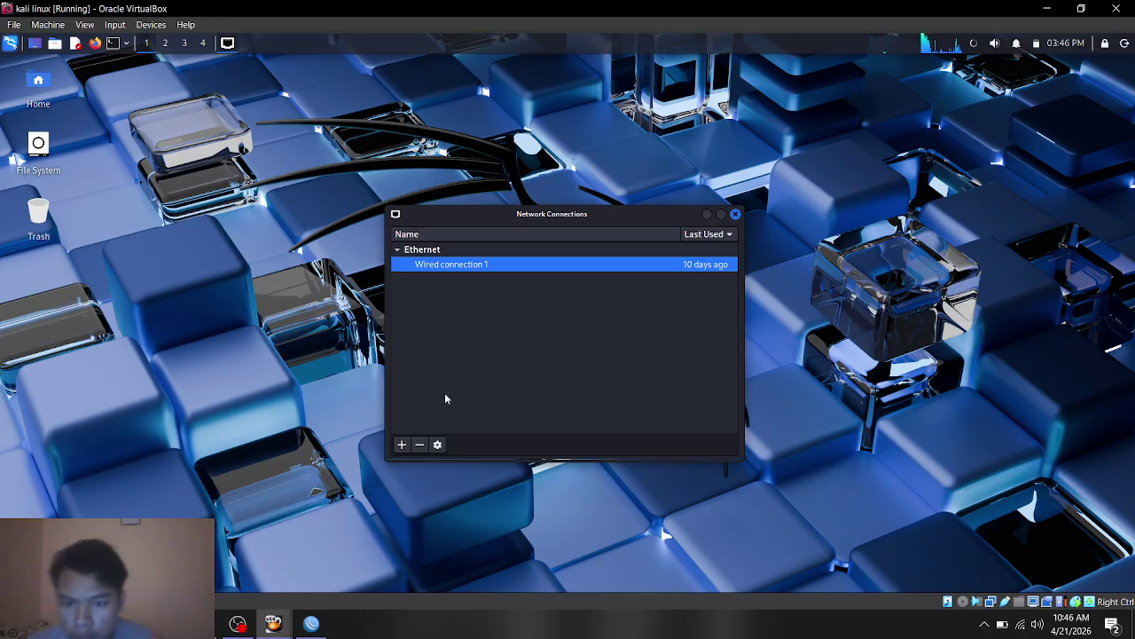
left_click(444, 449)
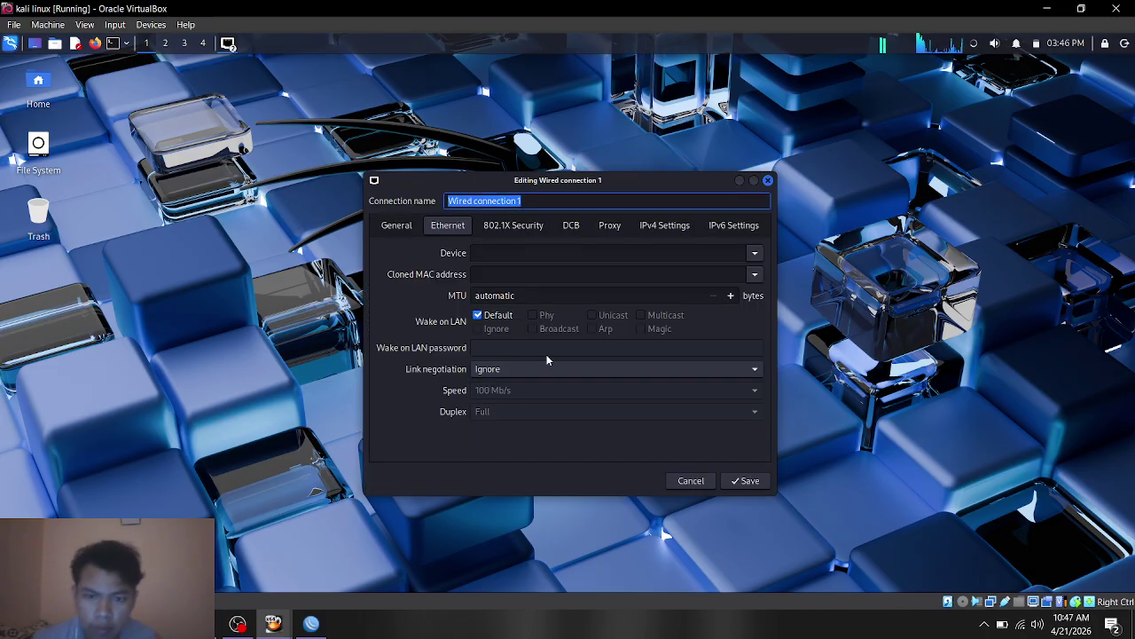
left_click_drag(636, 177, 297, 129)
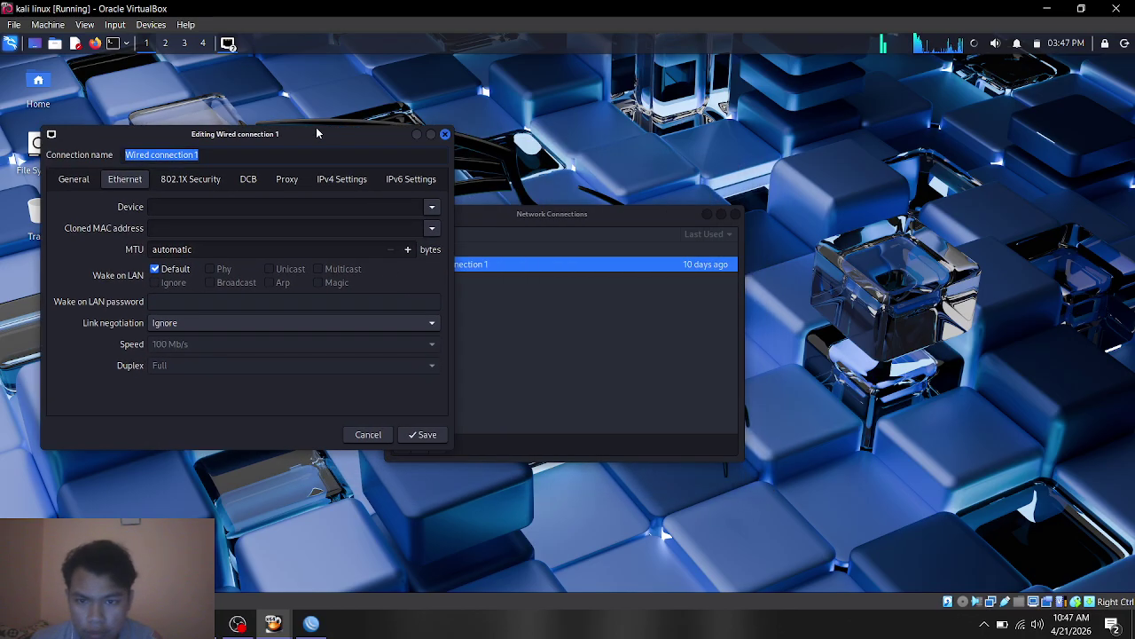
Step: In IPv4 Settings, delete the 192.168.10.2 static address and select the DNS entry
left_click(341, 178)
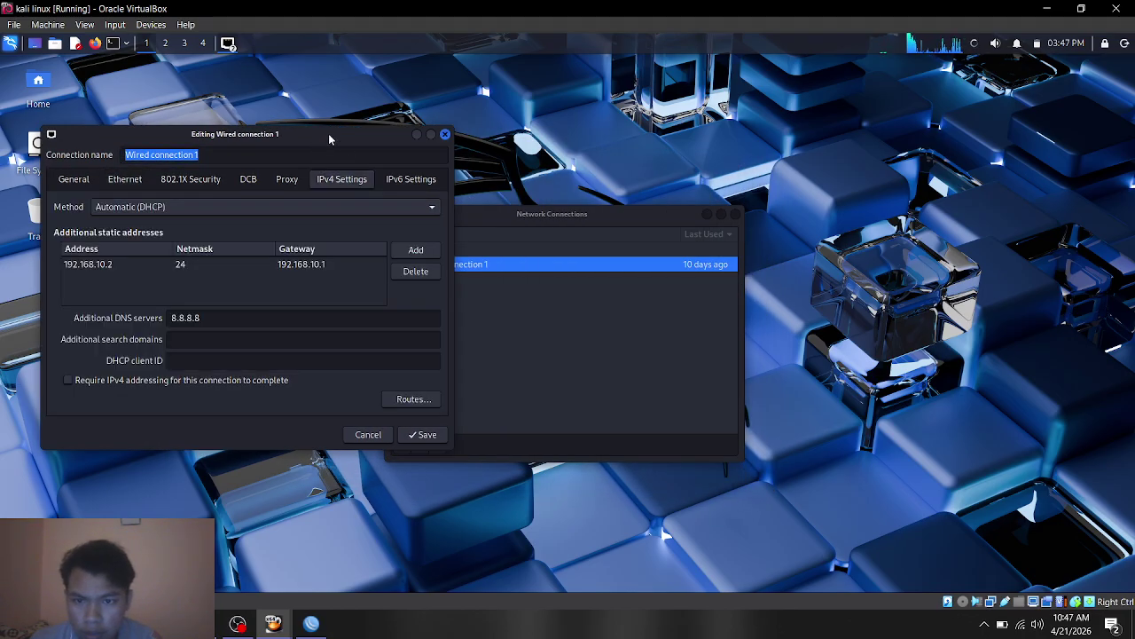
left_click_drag(328, 139, 553, 142)
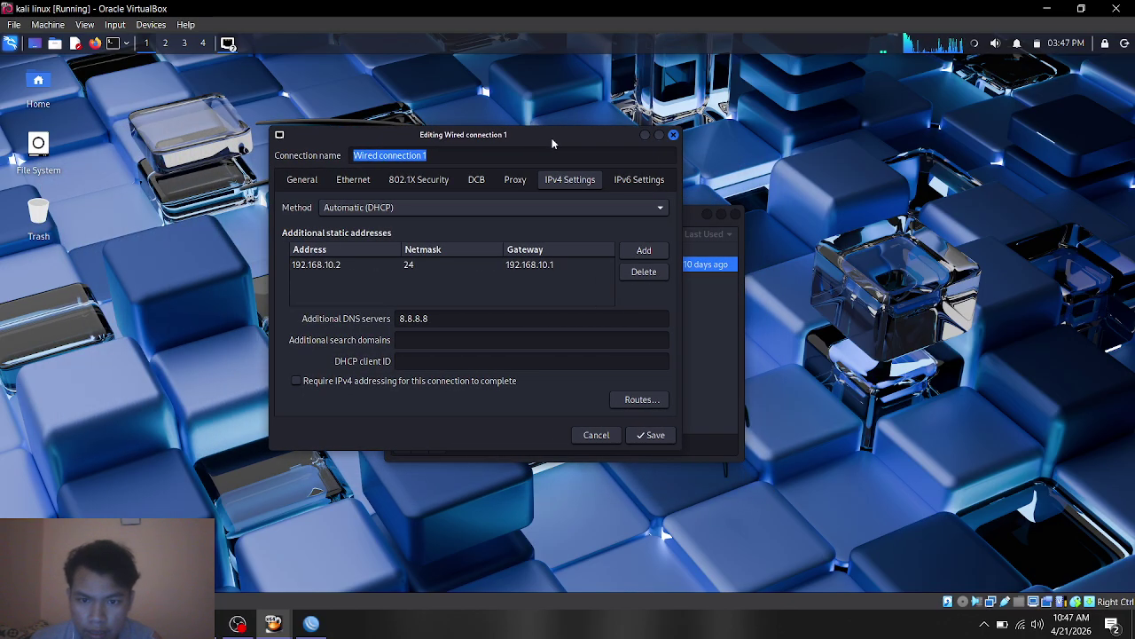
left_click(346, 265)
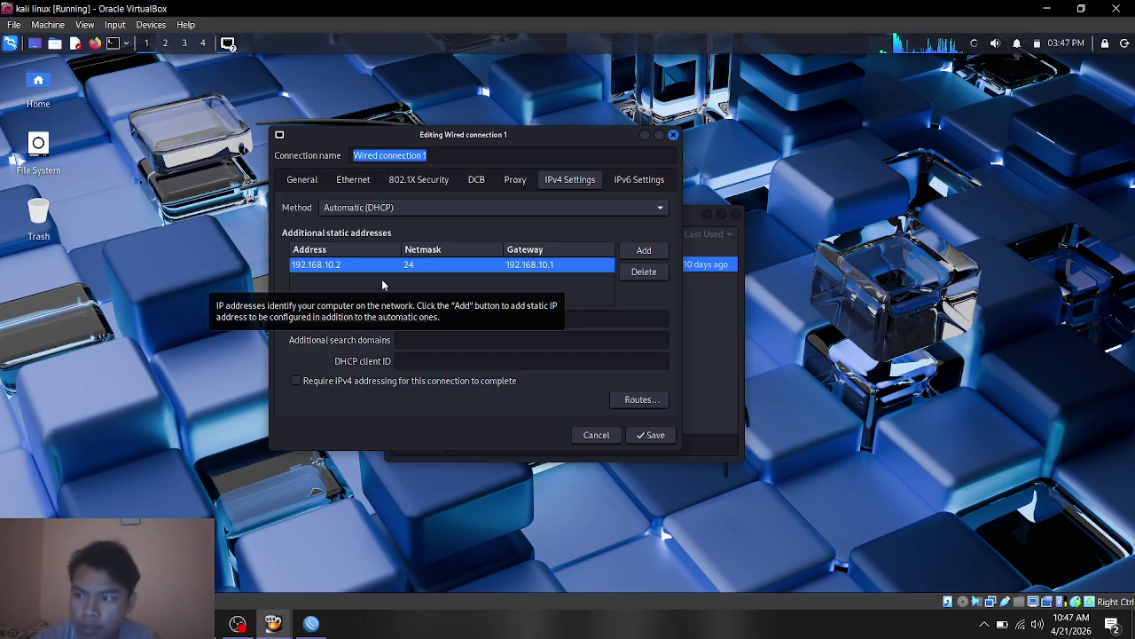
left_click(655, 276)
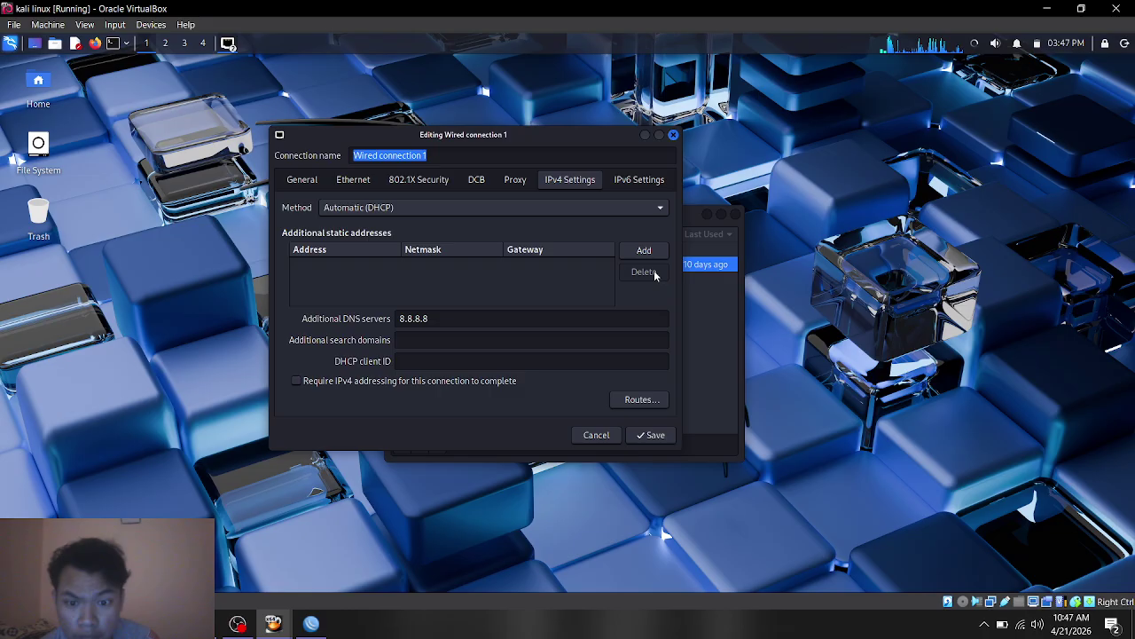
left_click_drag(510, 325, 325, 322)
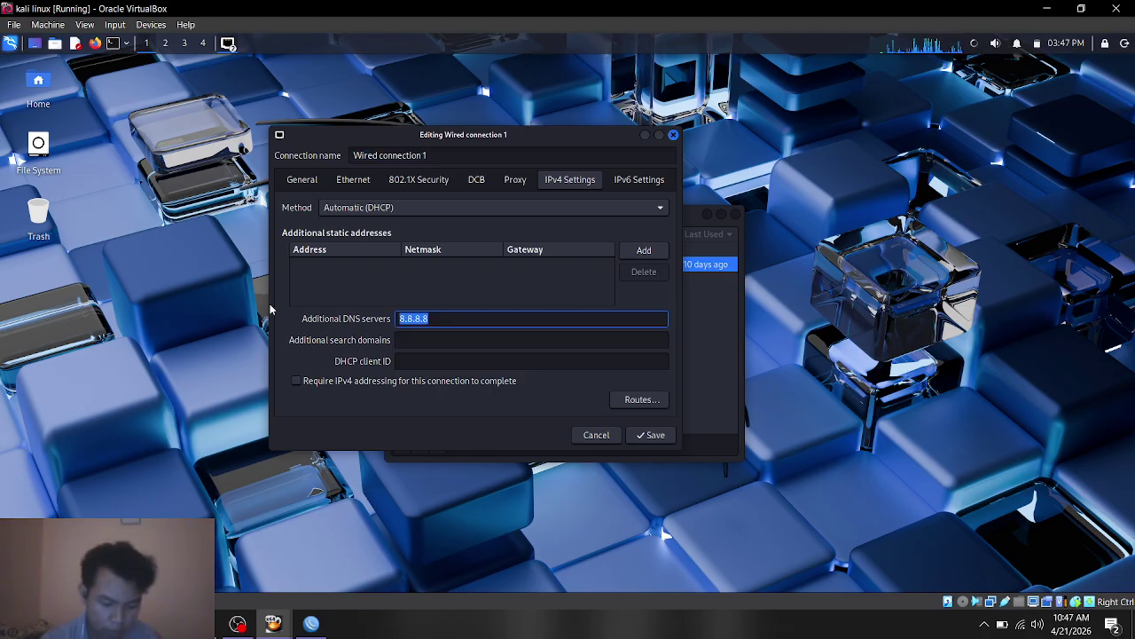
Step: Clear the old DNS and add address 192.168.10.2, netmask 255.255.255.0, gateway 192.168.10.1
key("BackSpace")
left_click(299, 270)
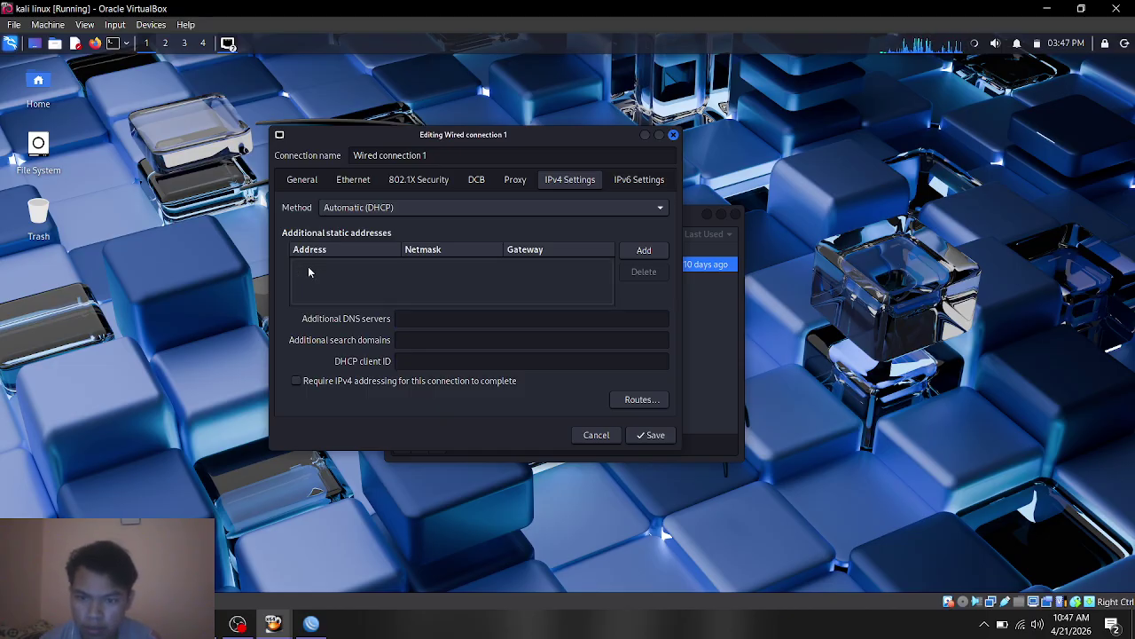
left_click(644, 250)
left_click(312, 263)
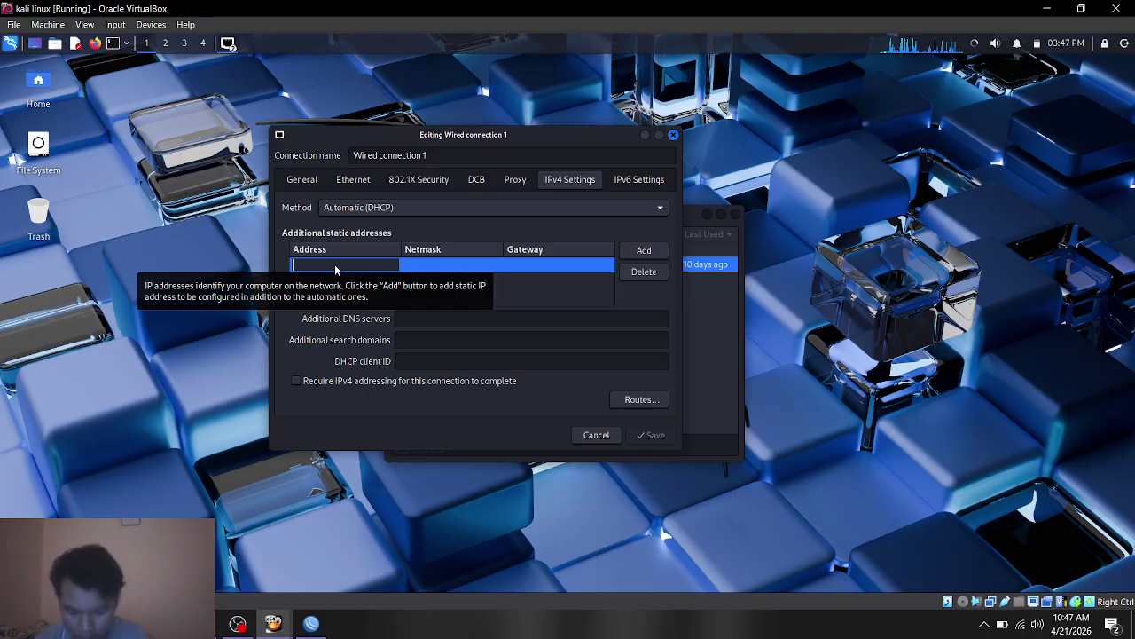
type("192.")
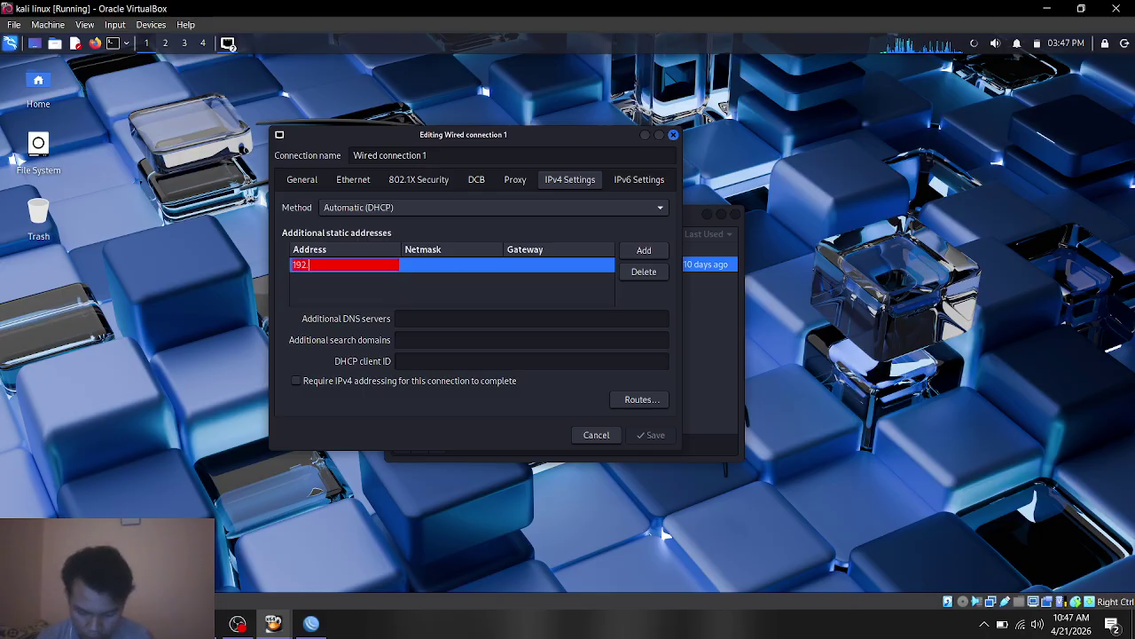
type("168")
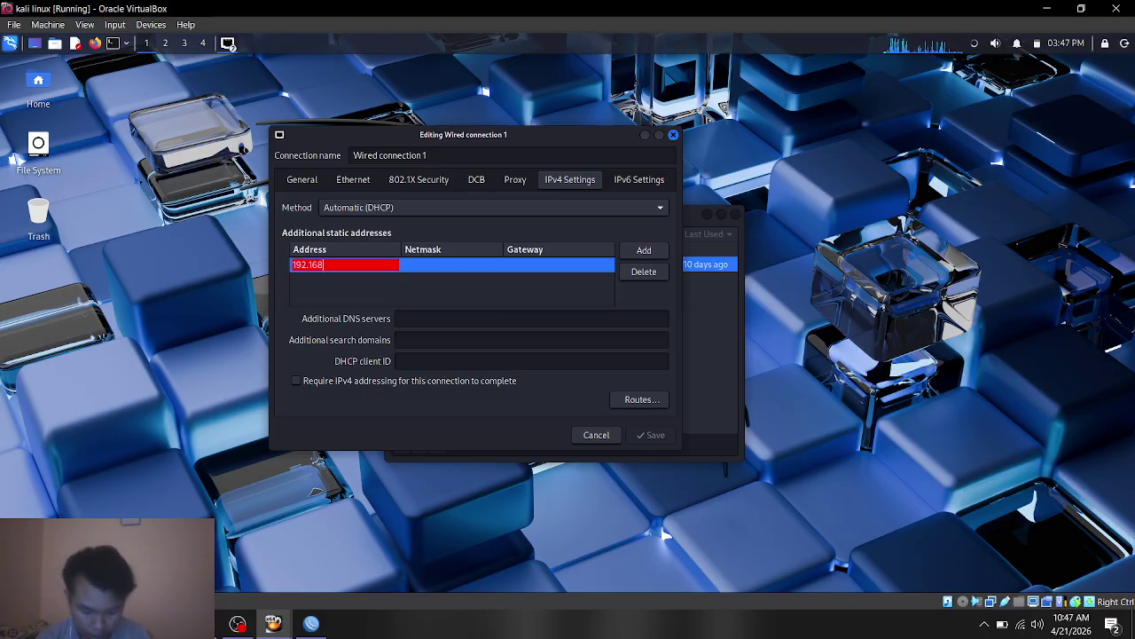
type(".1")
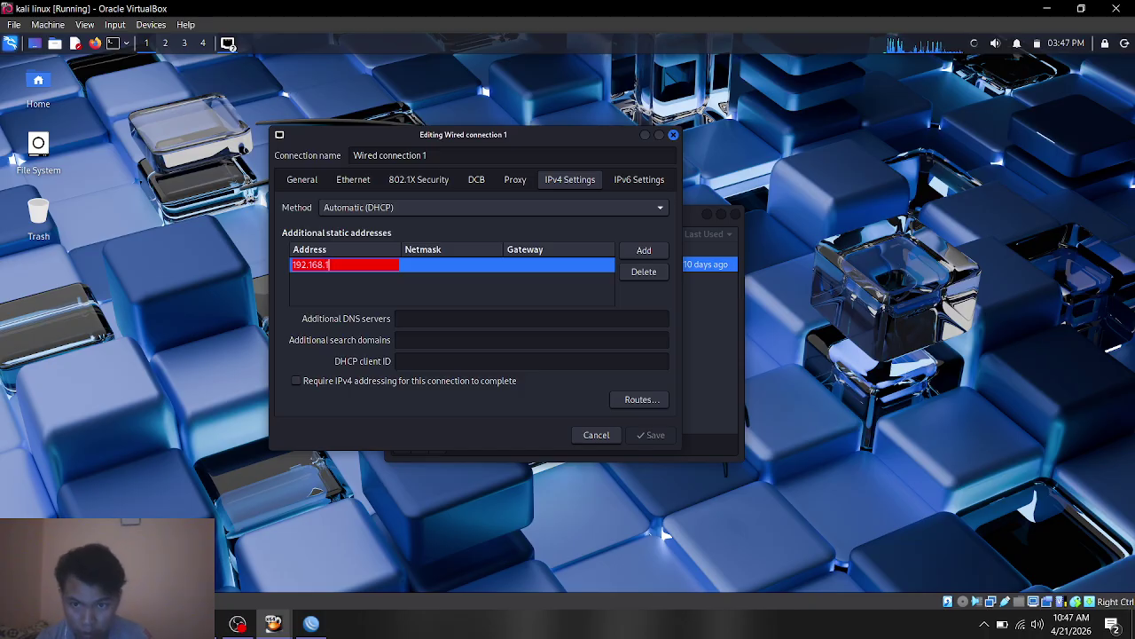
type("0")
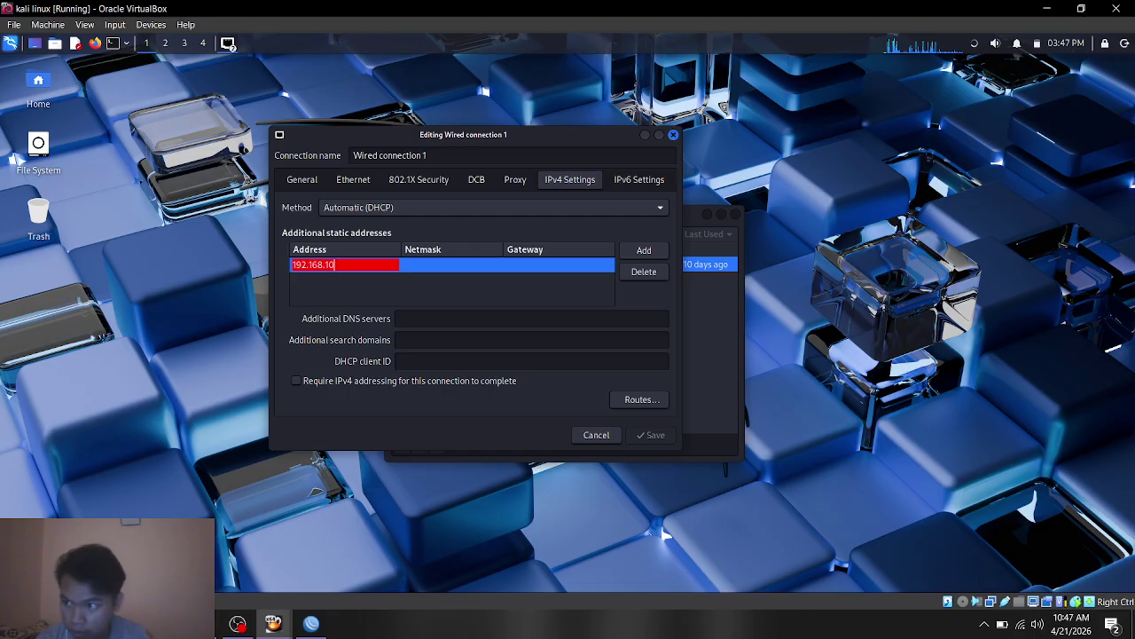
type(".2")
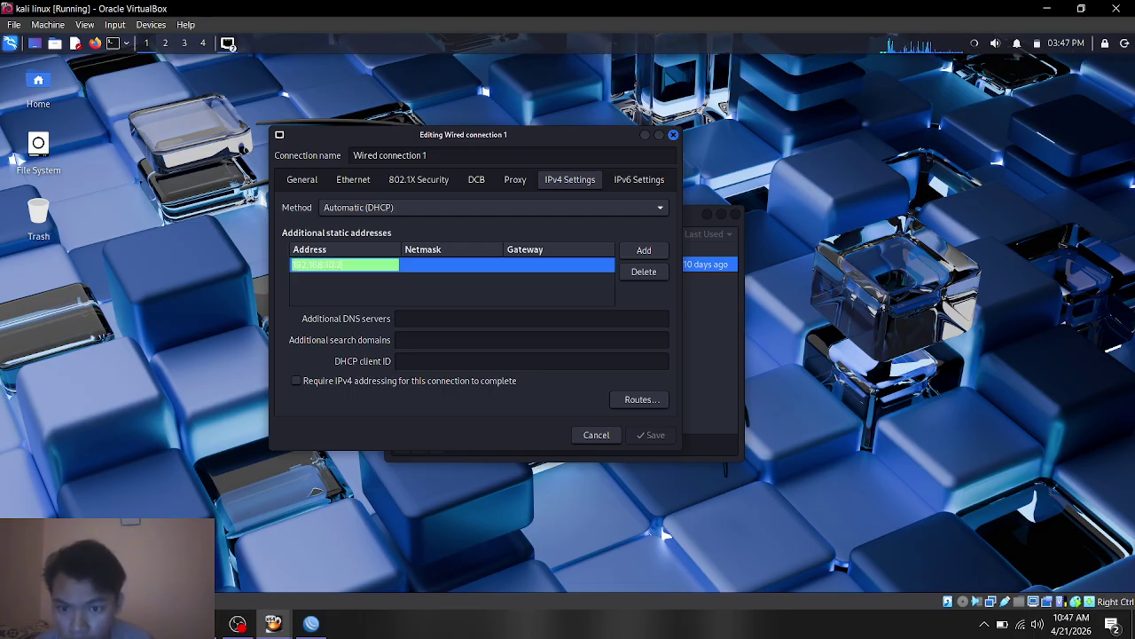
left_click(414, 266)
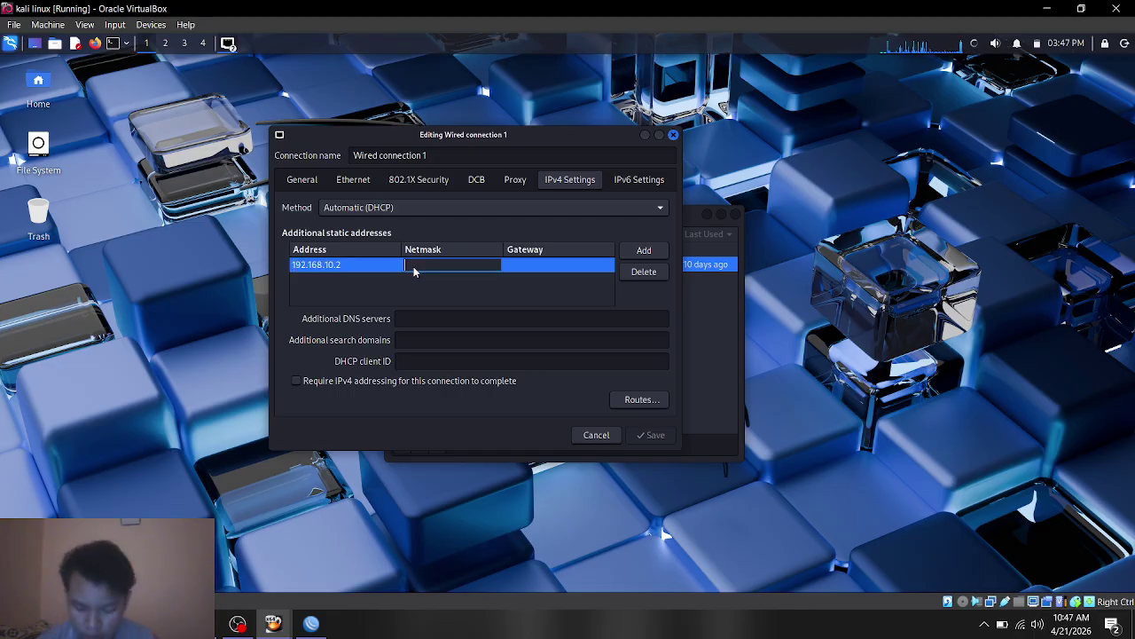
type("255")
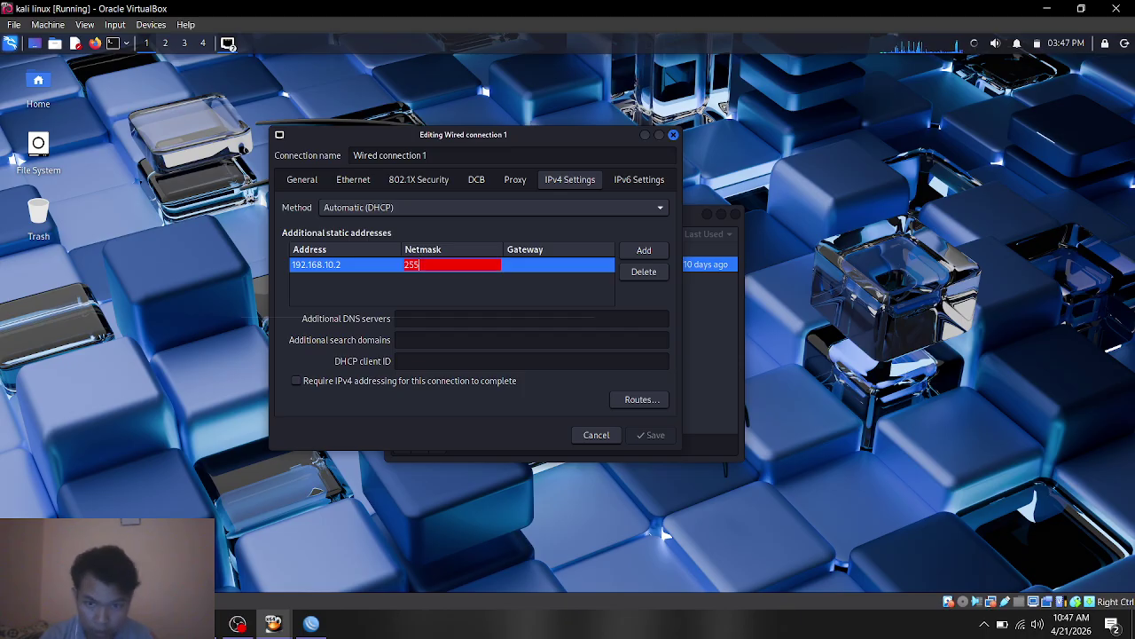
type(".255.255")
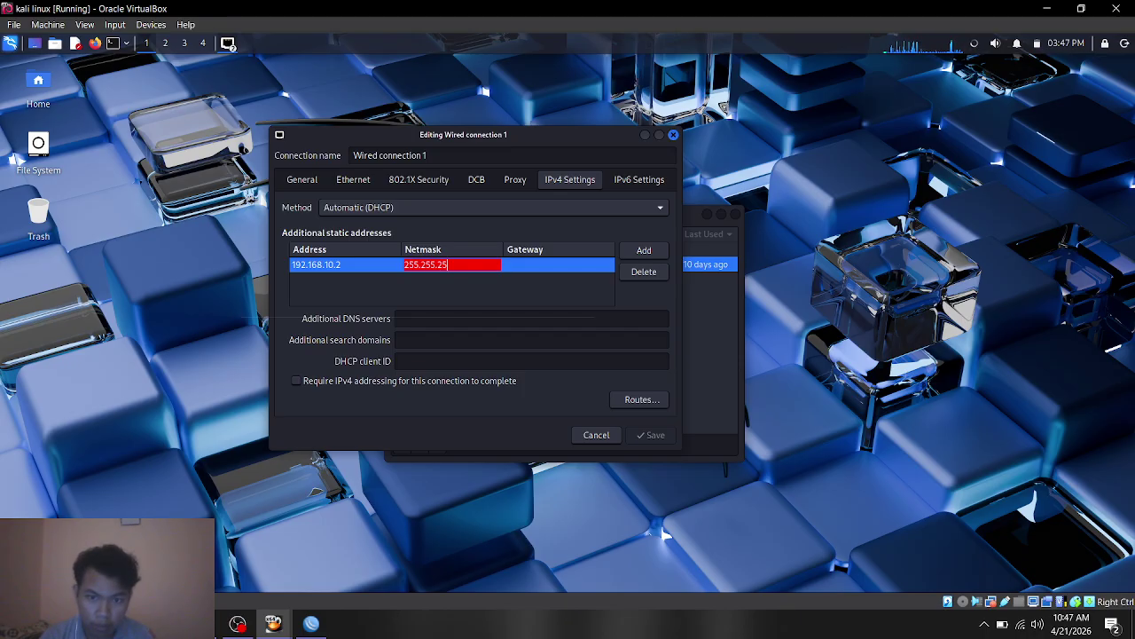
type(".")
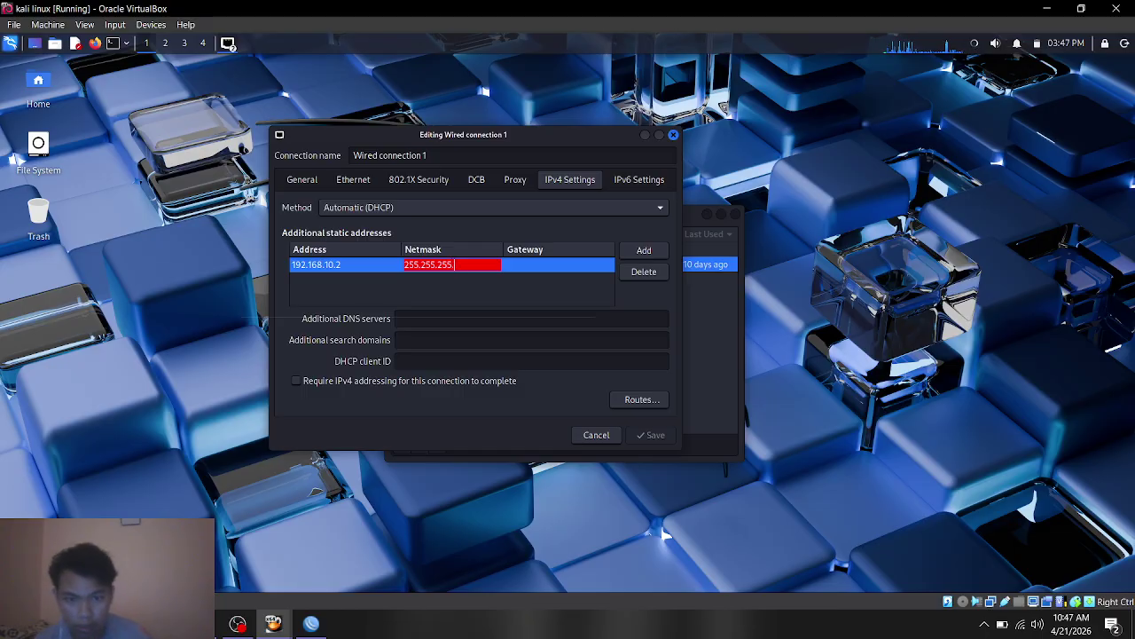
type("0")
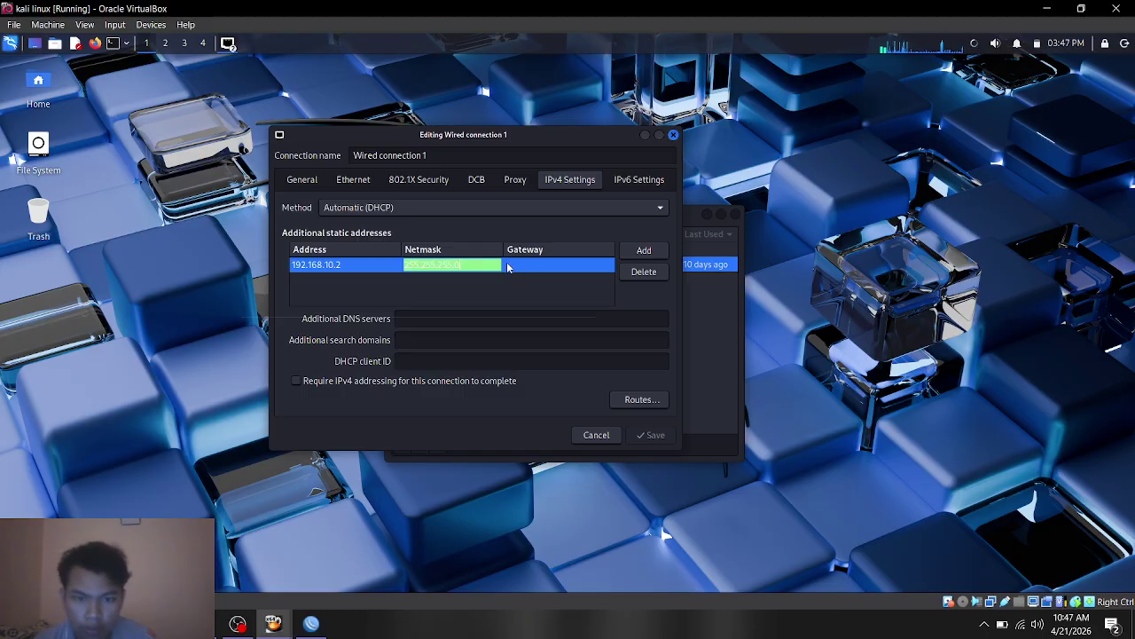
left_click(520, 265)
type("19")
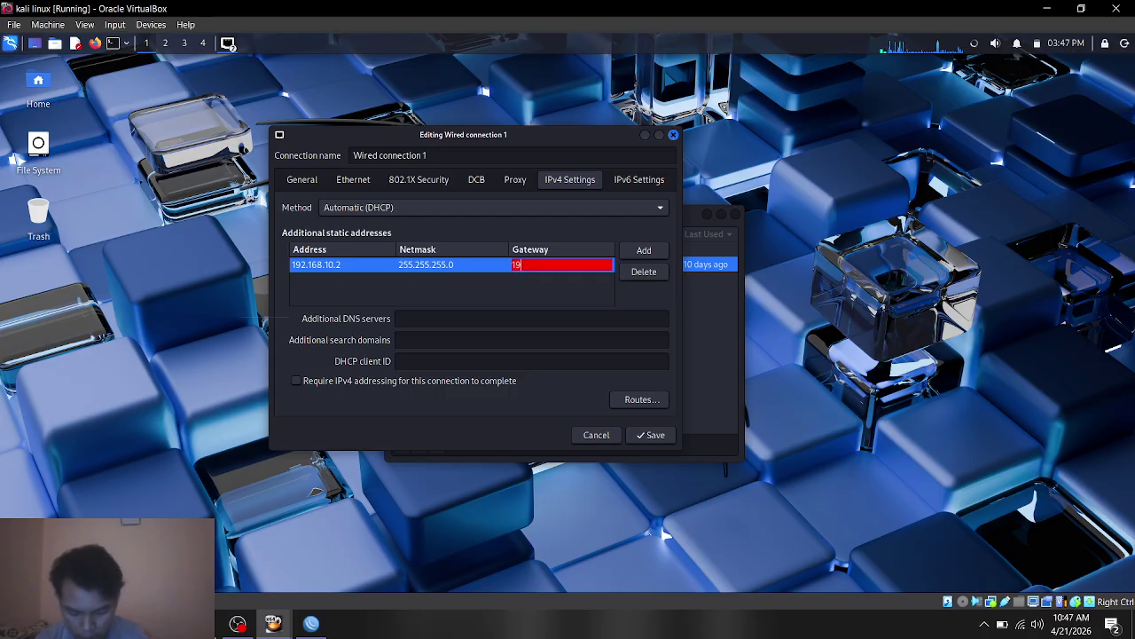
type("2.16")
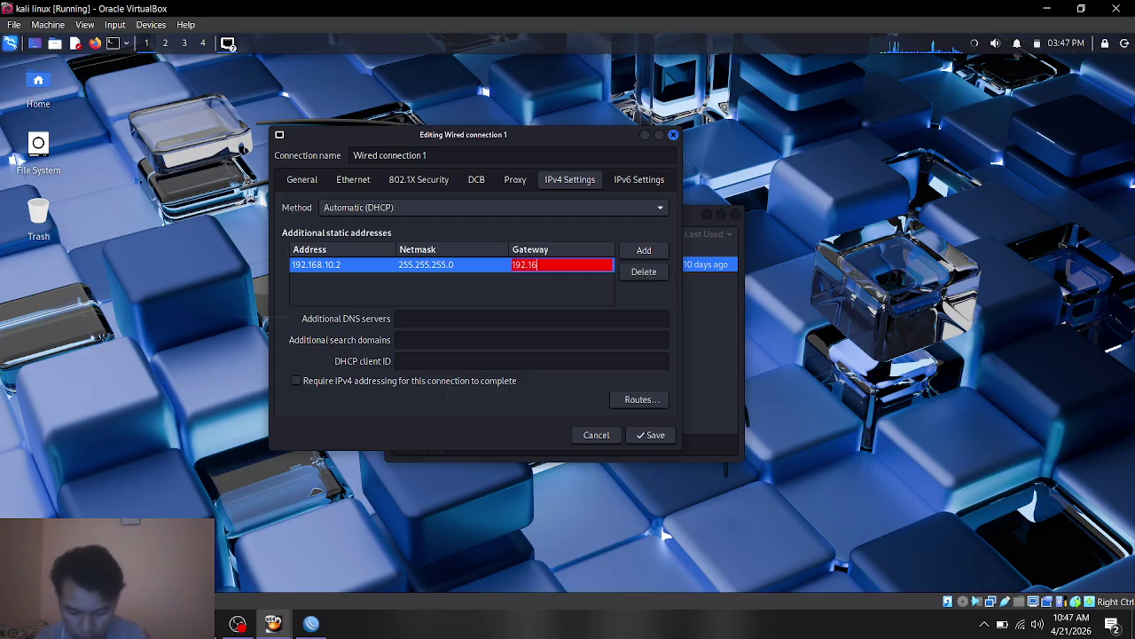
type("8")
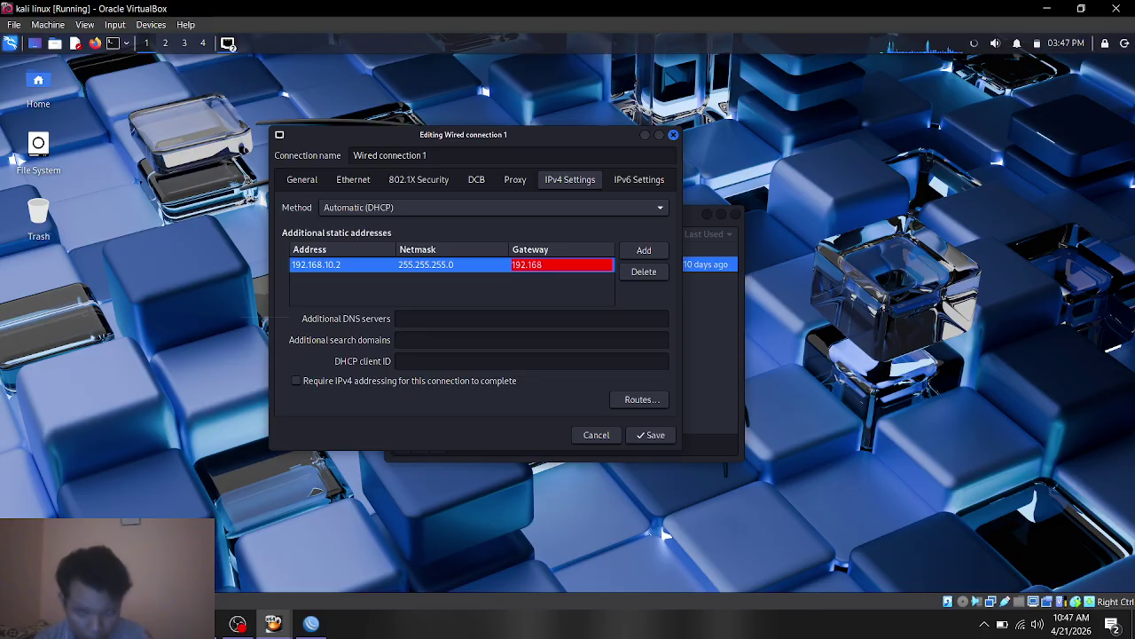
type(".10")
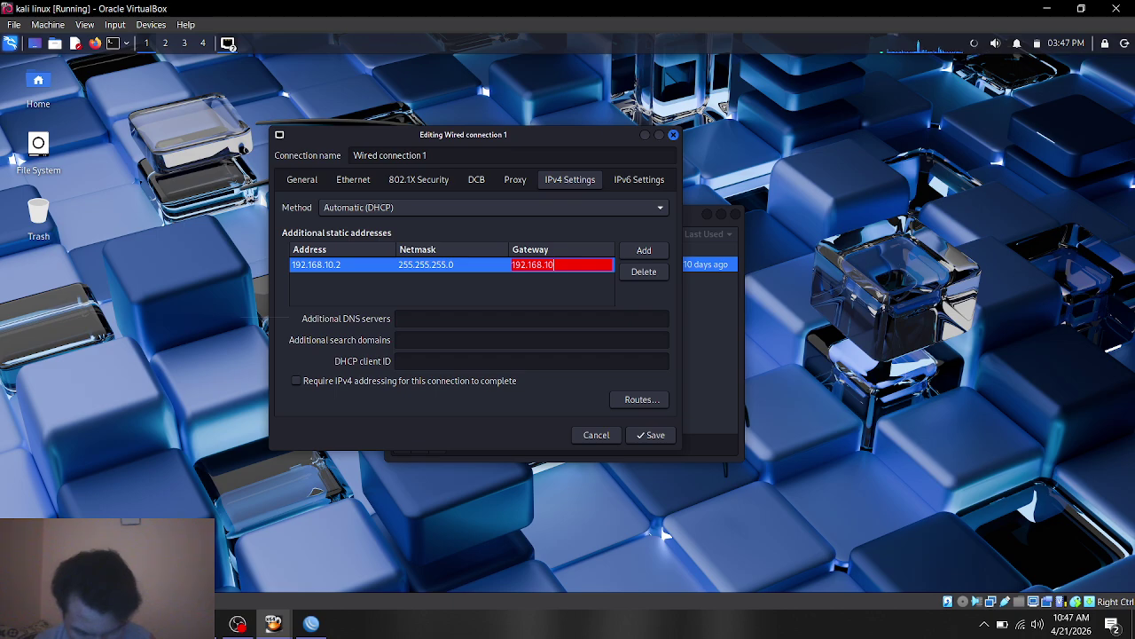
type(".1")
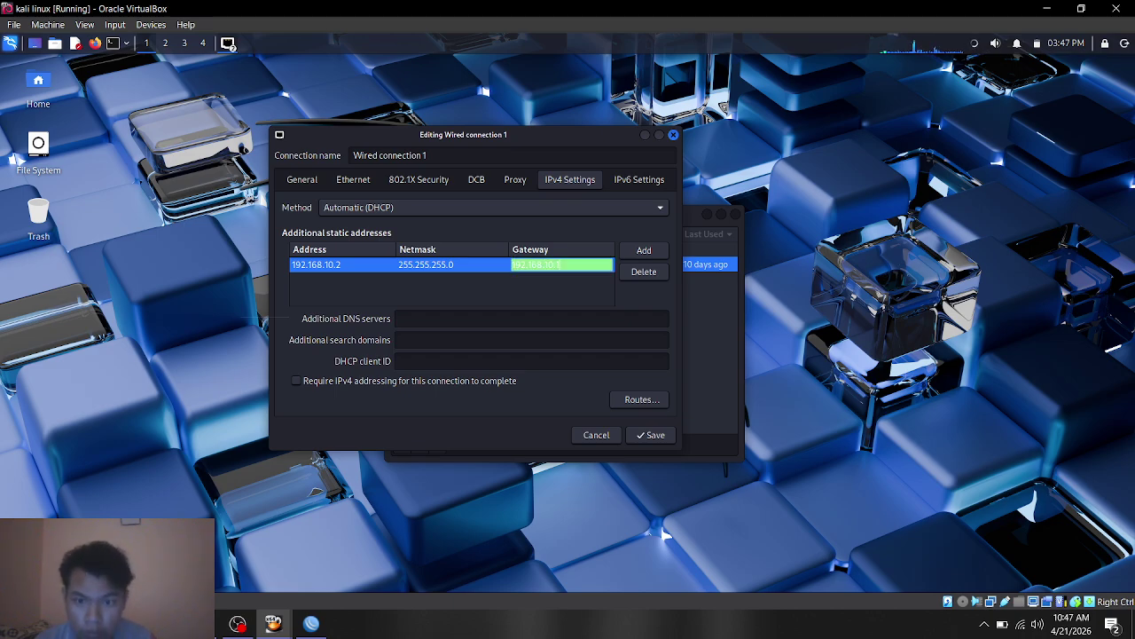
Step: Set DNS server 8.8.8.8 and save the connection
left_click(415, 321)
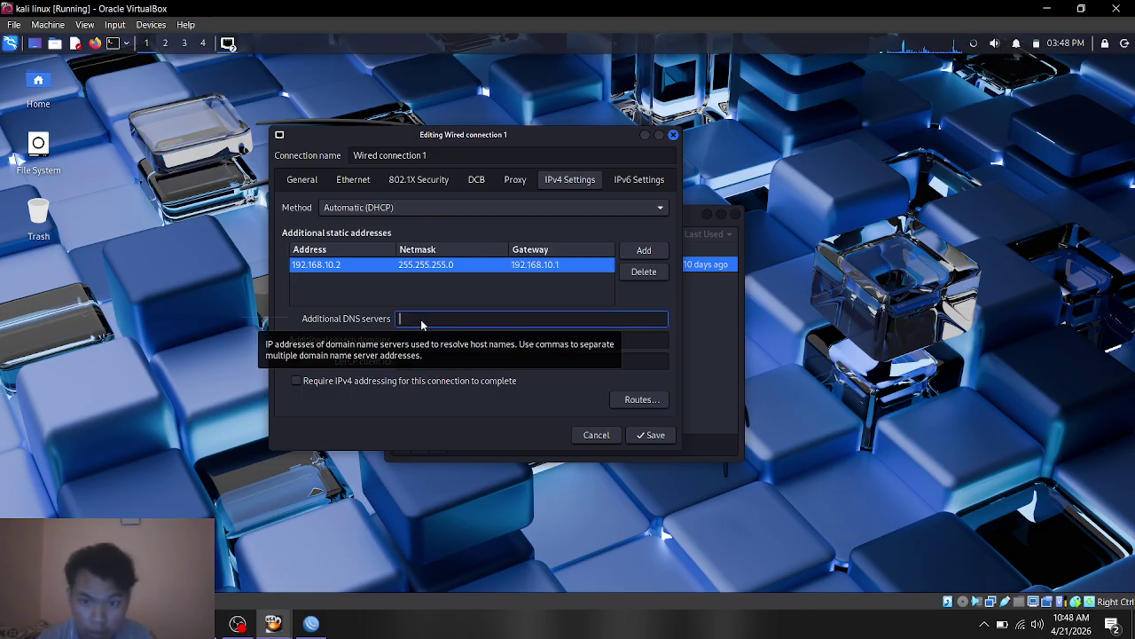
type("8.8.8")
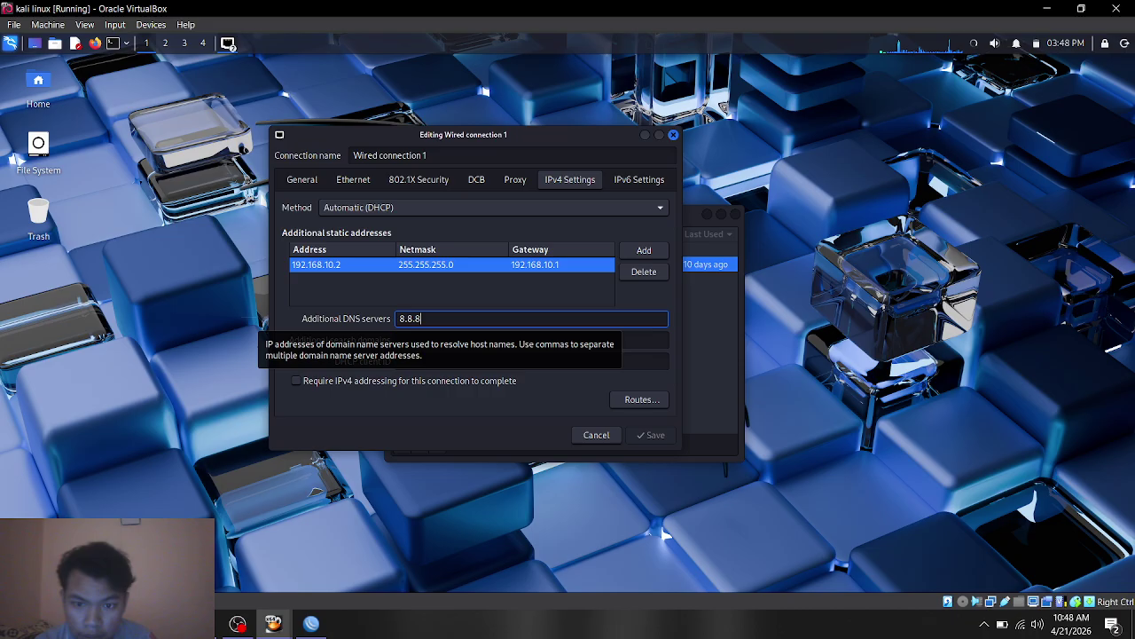
type(".8")
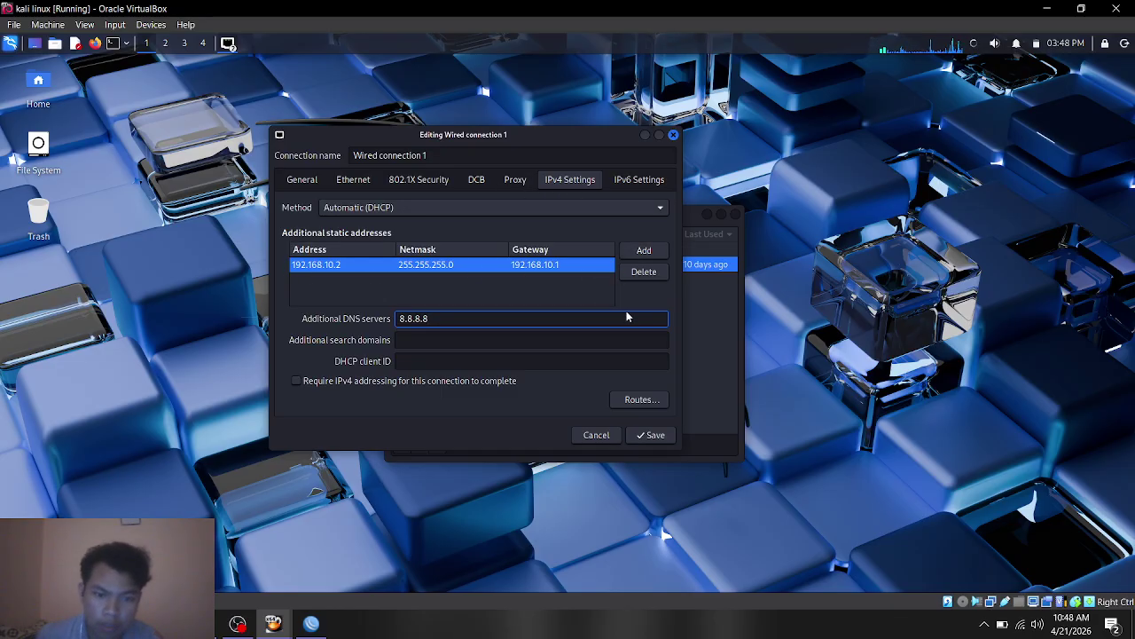
left_click(653, 435)
left_click(437, 444)
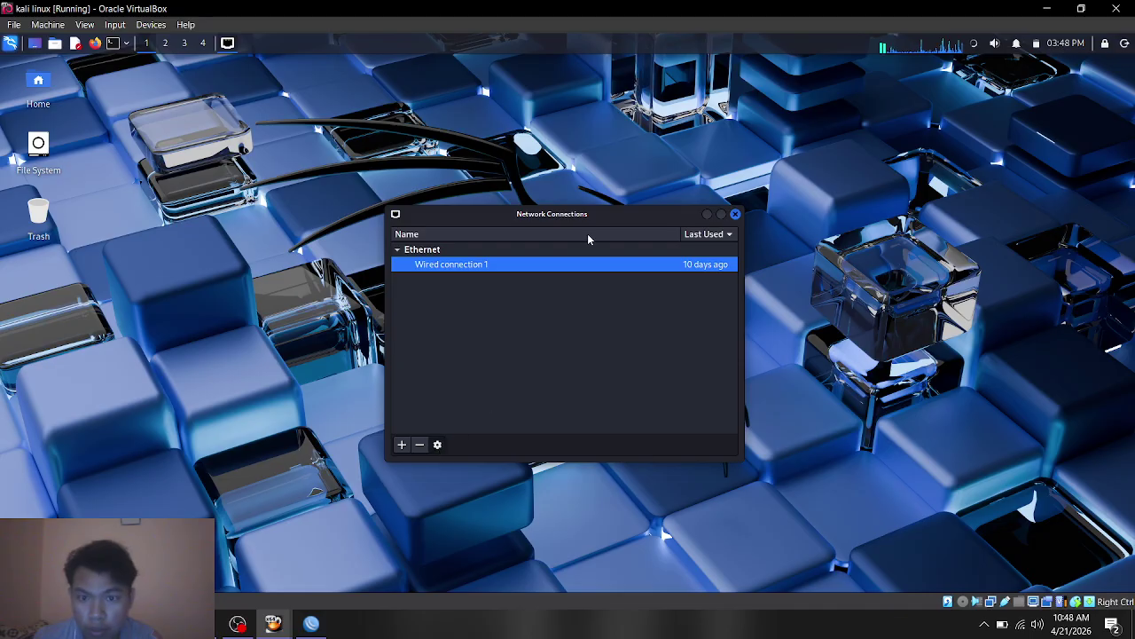
Step: Verify Wired connection 1's IPv4 settings, then close the editor and Network Connections
left_click(631, 227)
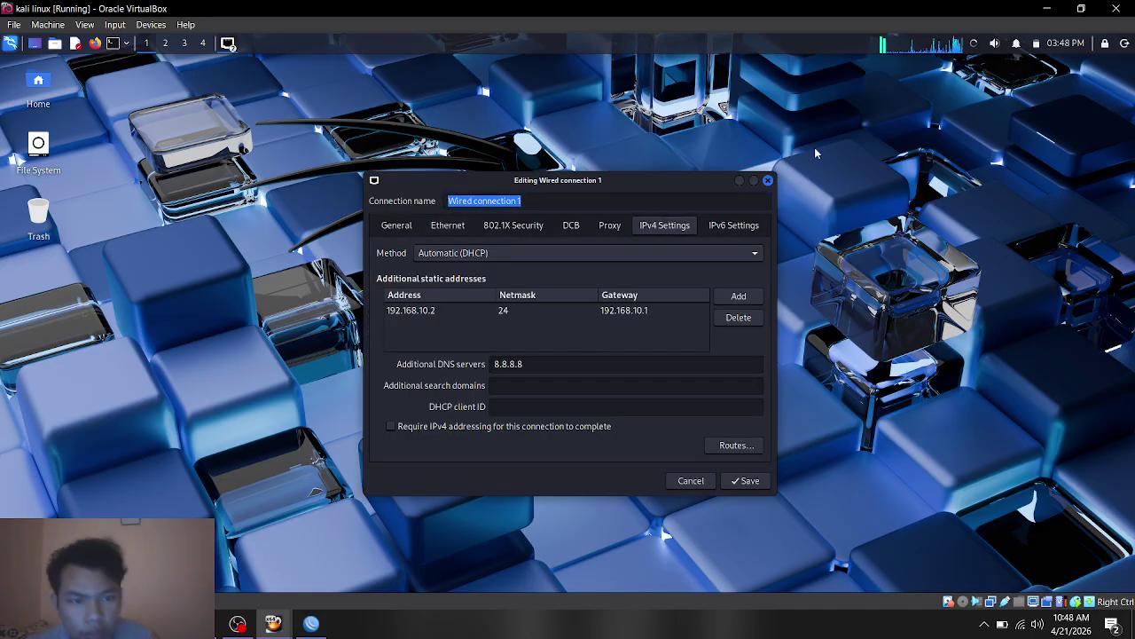
left_click(768, 181)
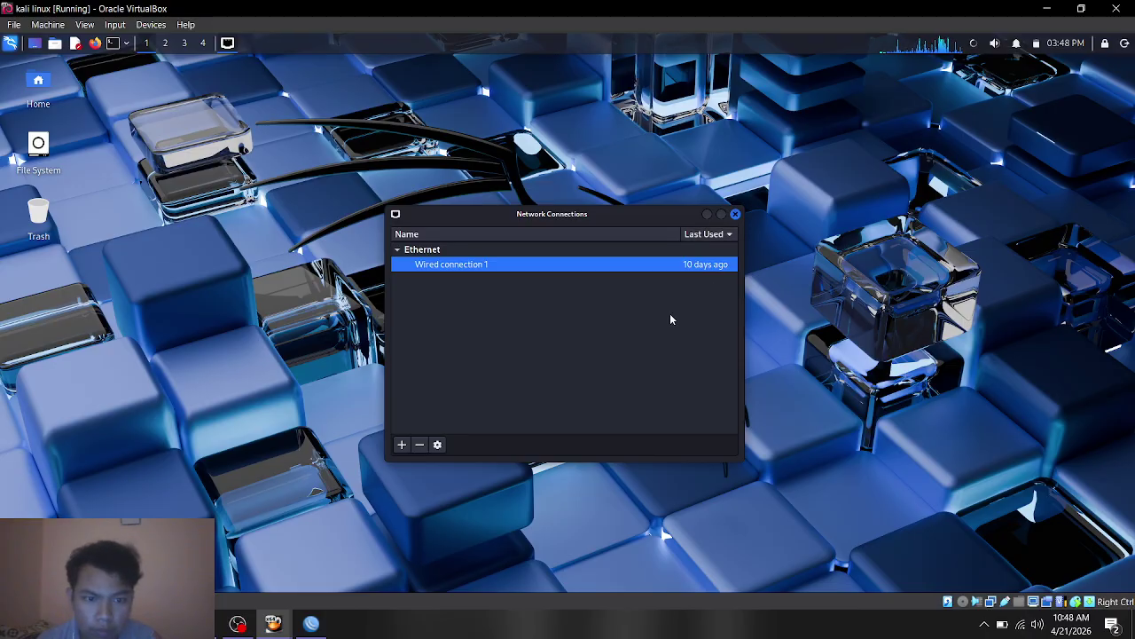
left_click(735, 214)
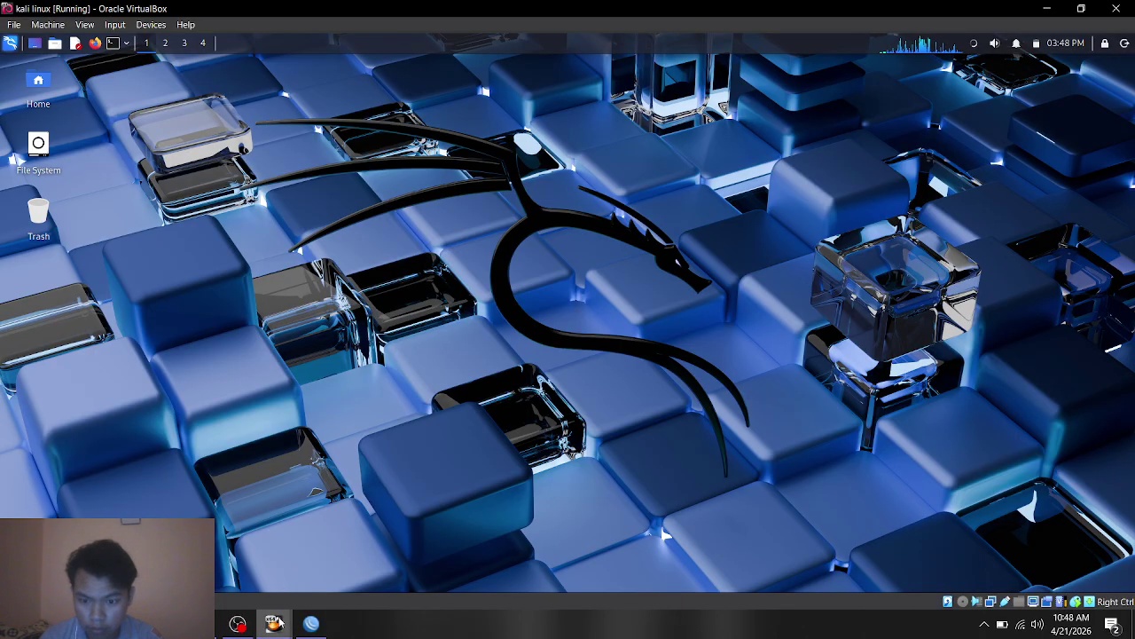
Step: Use the taskbar to bring the WinBox session for the MikroTik router to the front
left_click(310, 624)
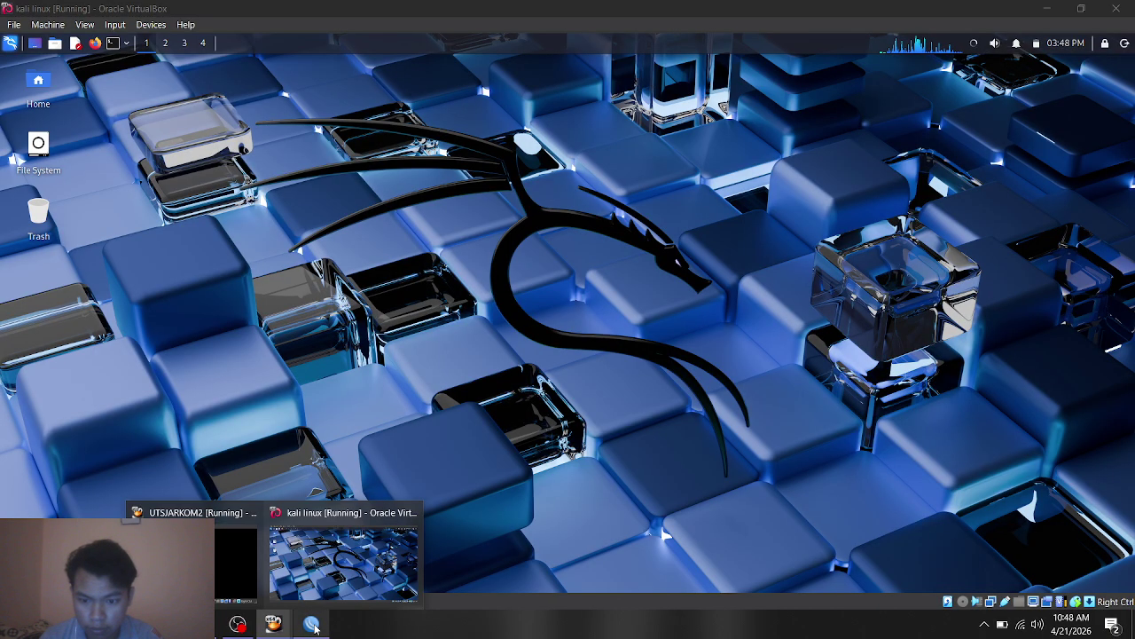
left_click(314, 627)
mouse_move(273, 631)
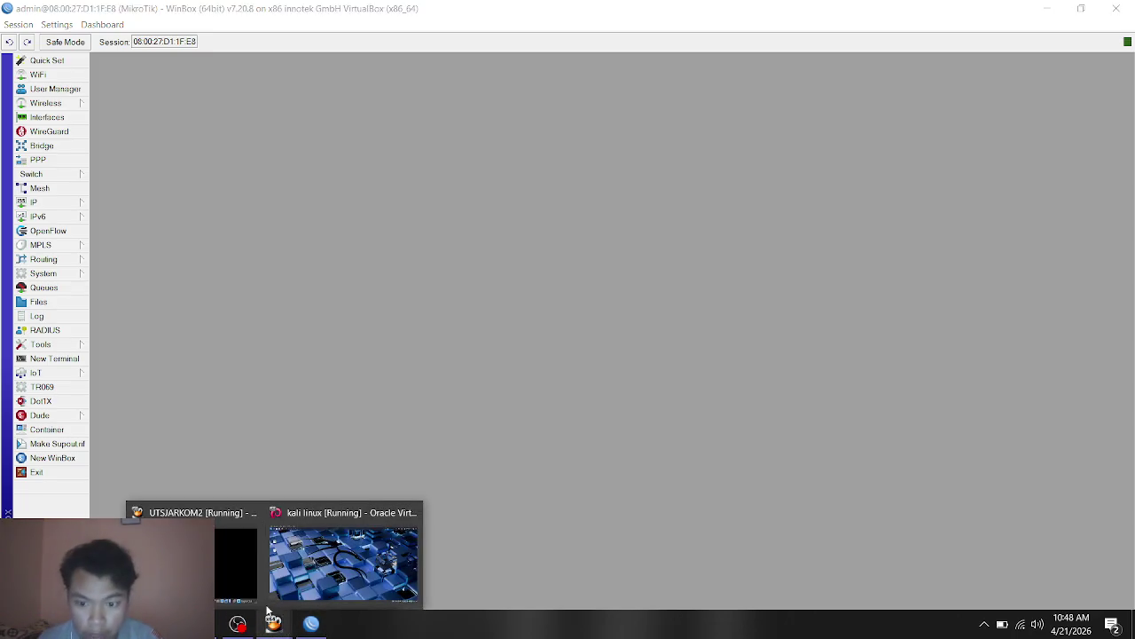
left_click(317, 556)
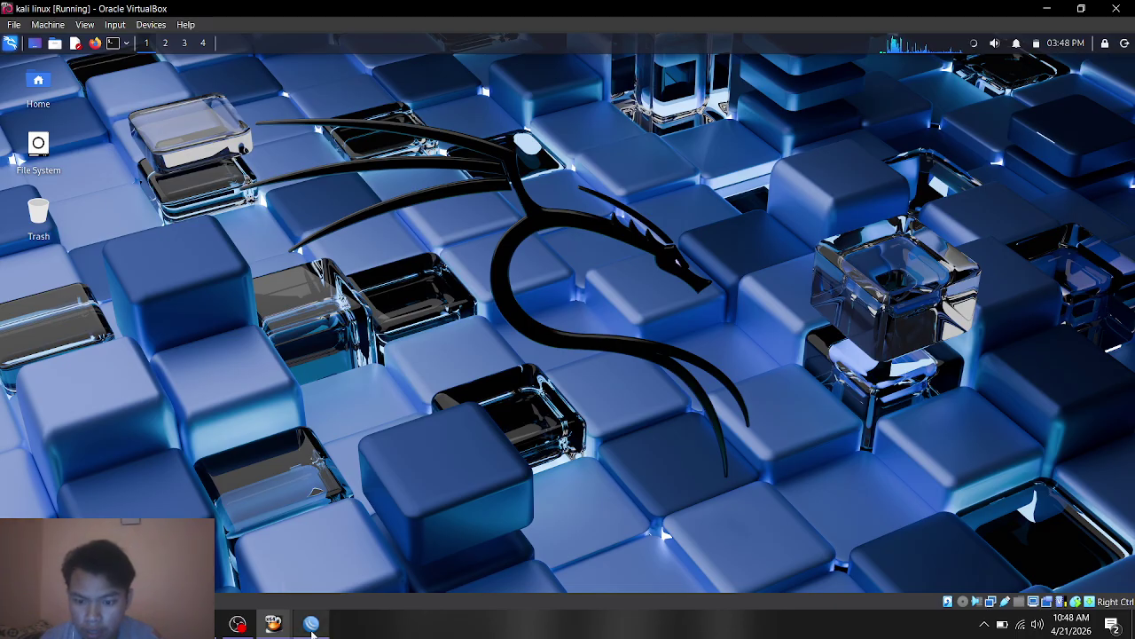
mouse_move(312, 623)
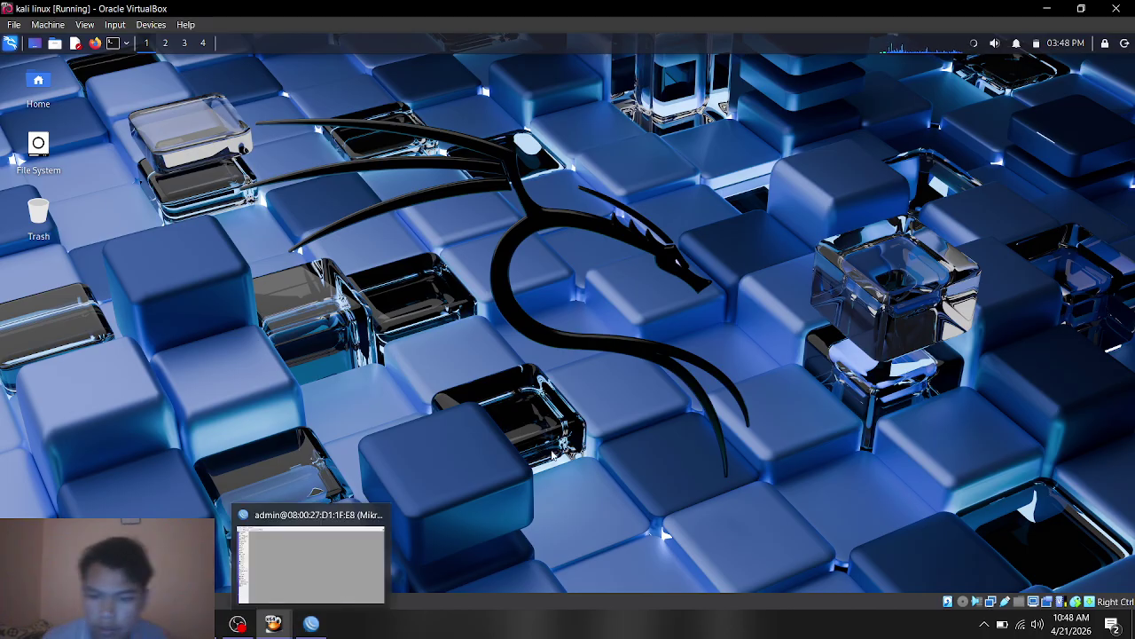
left_click(310, 554)
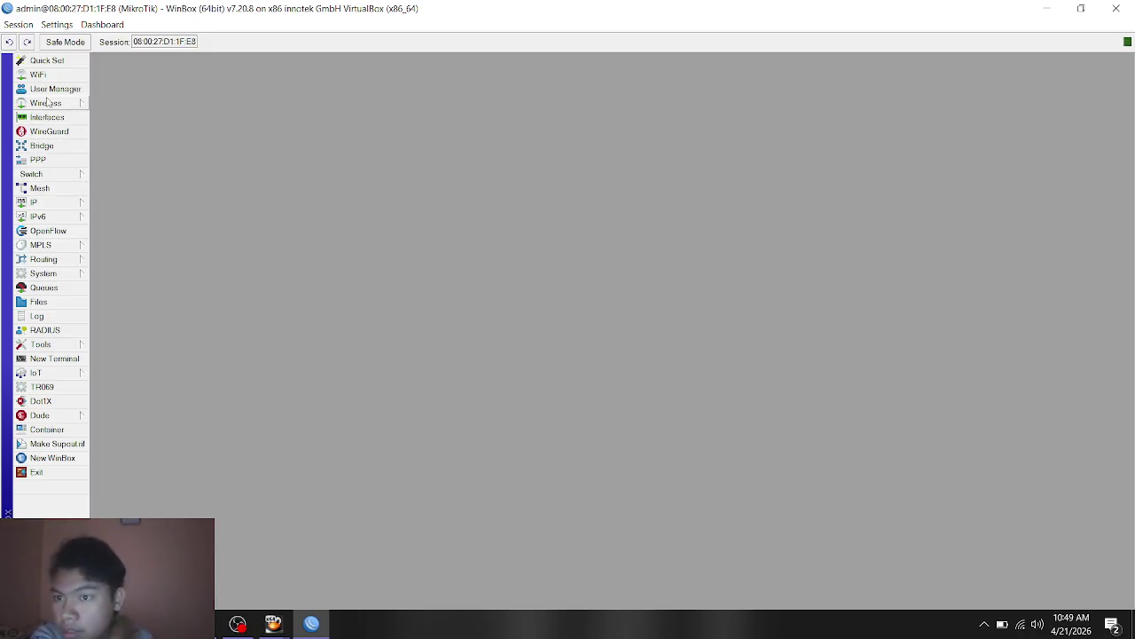
left_click(66, 204)
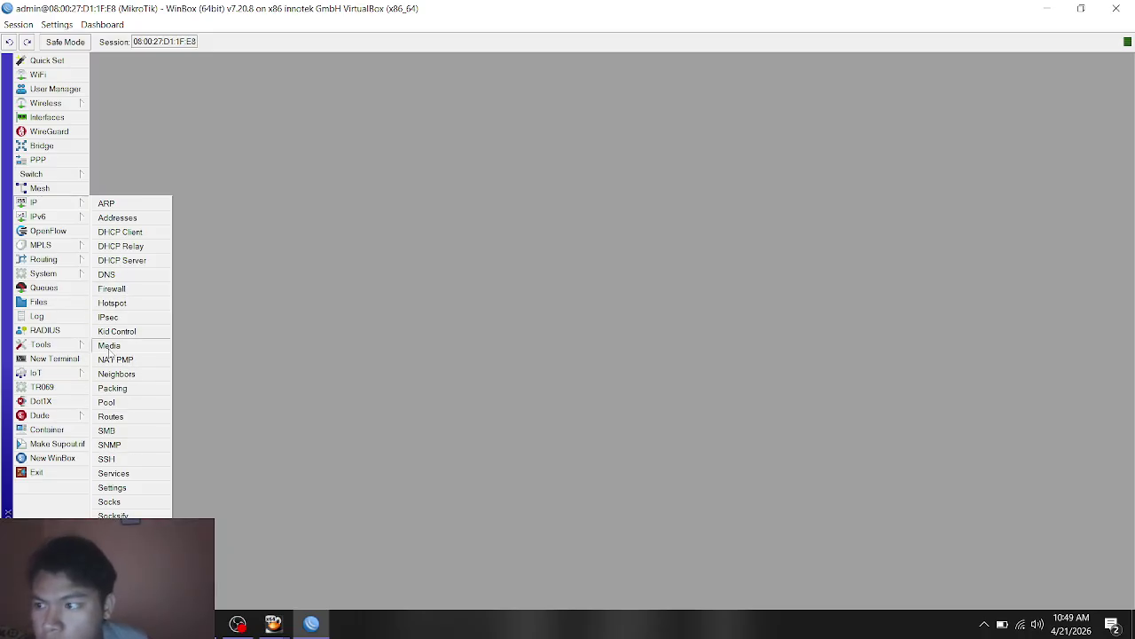
left_click(125, 474)
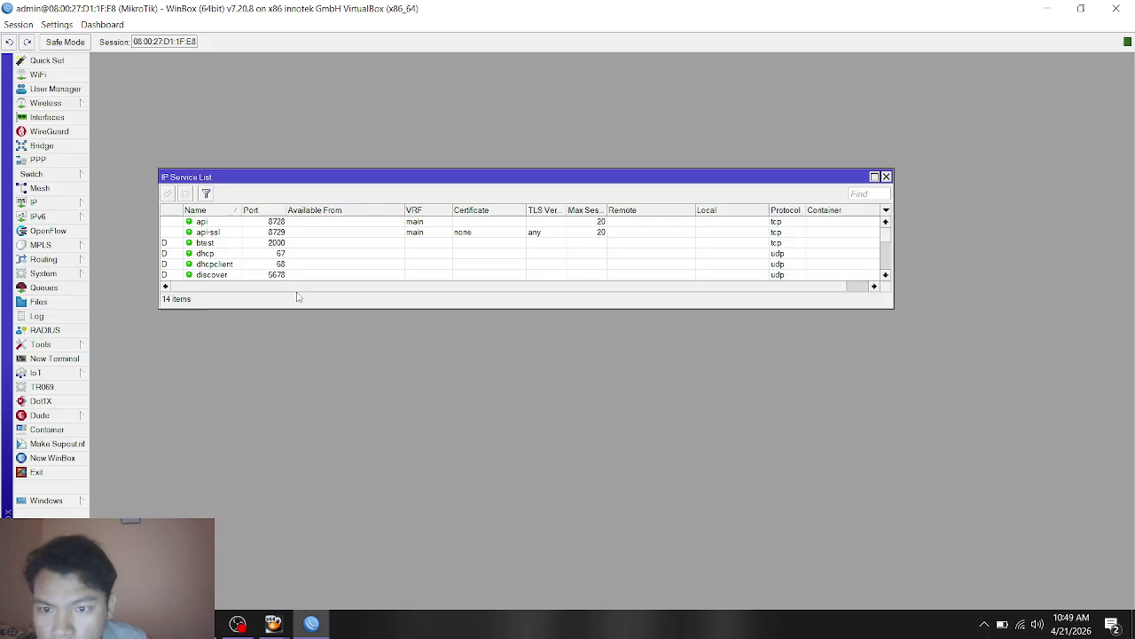
left_click_drag(346, 306, 355, 449)
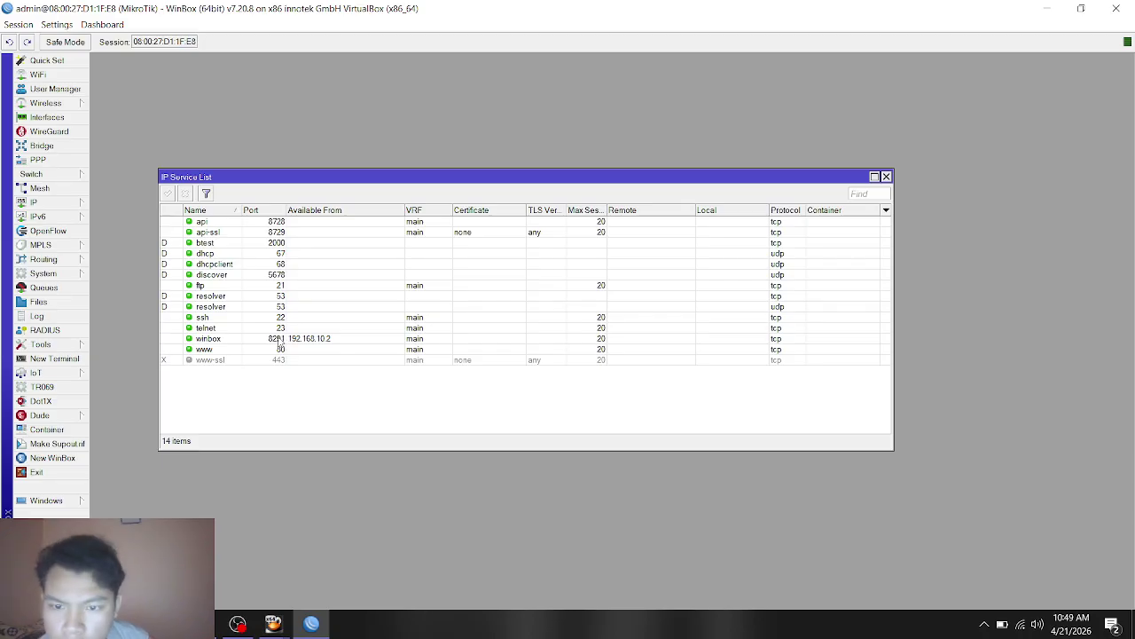
double_click(279, 341)
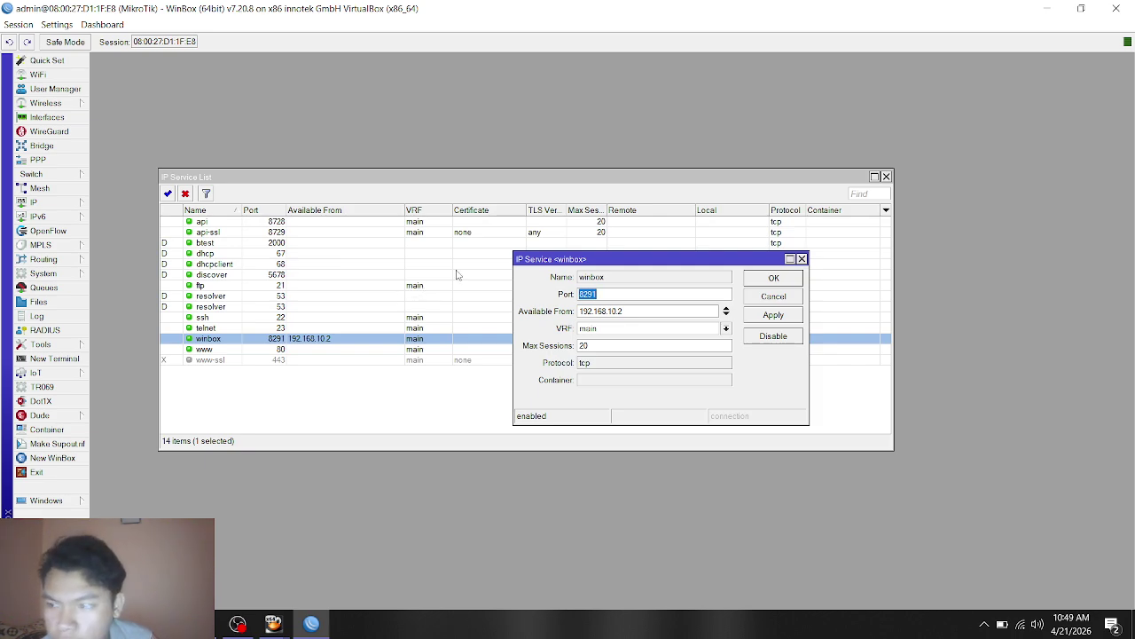
left_click(657, 308)
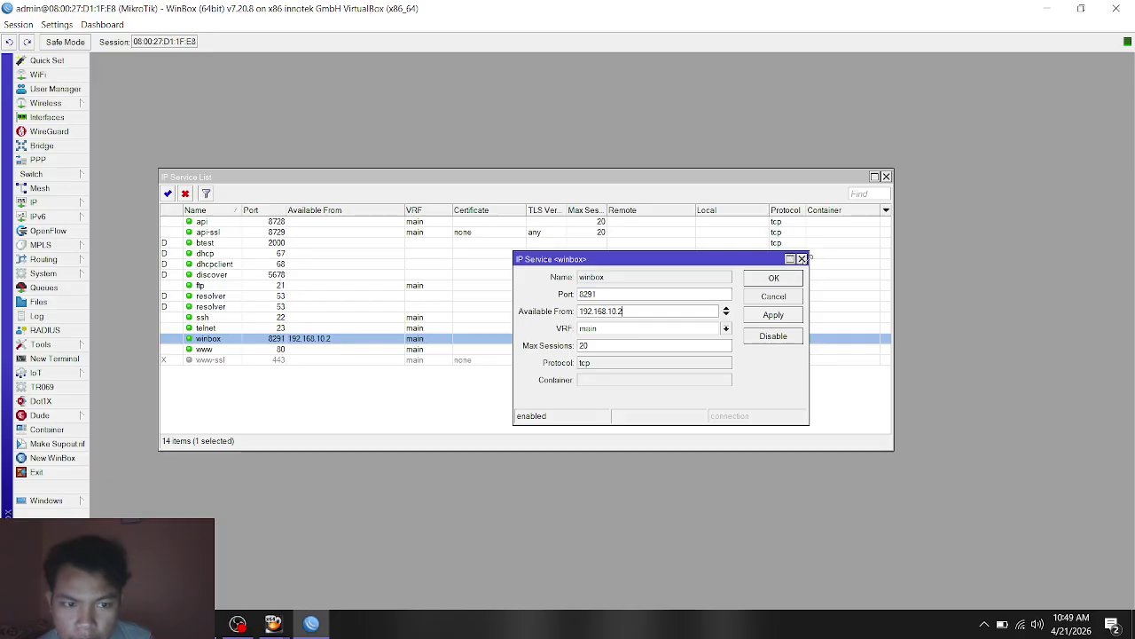
left_click(802, 258)
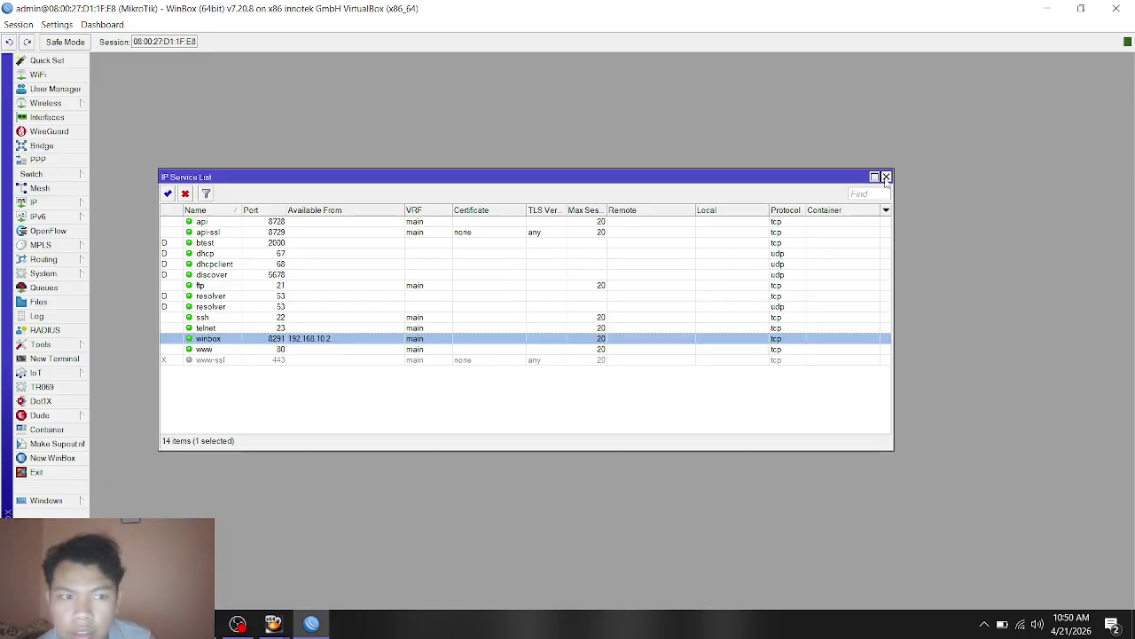
left_click(885, 177)
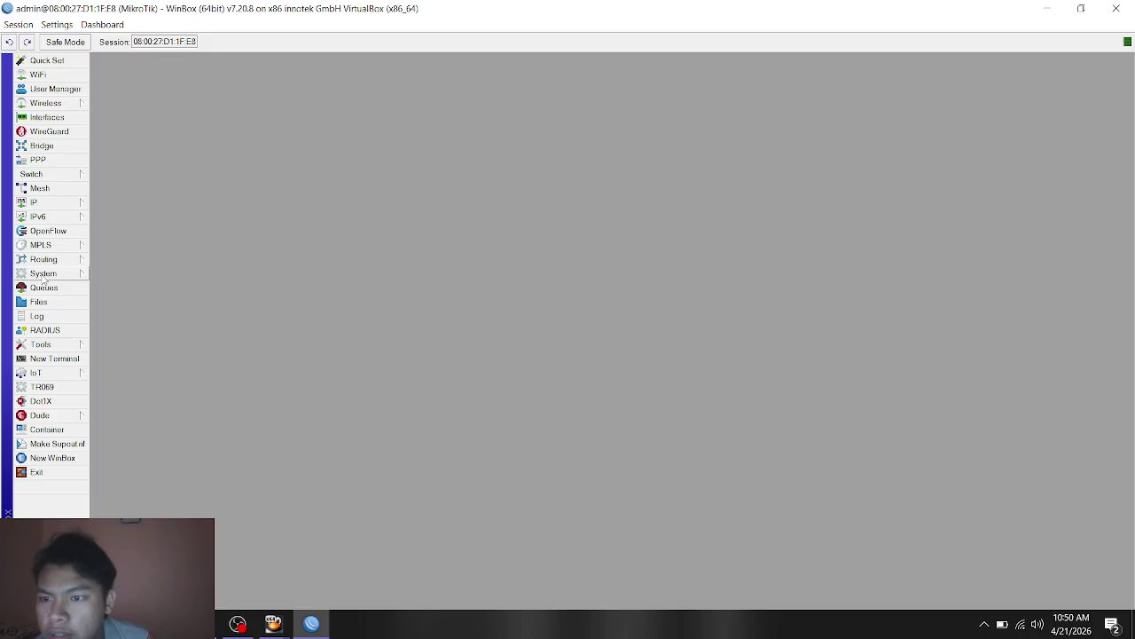
Step: Change the router clock's hour from 16 to 12, making it 12:20, and apply it
left_click(43, 273)
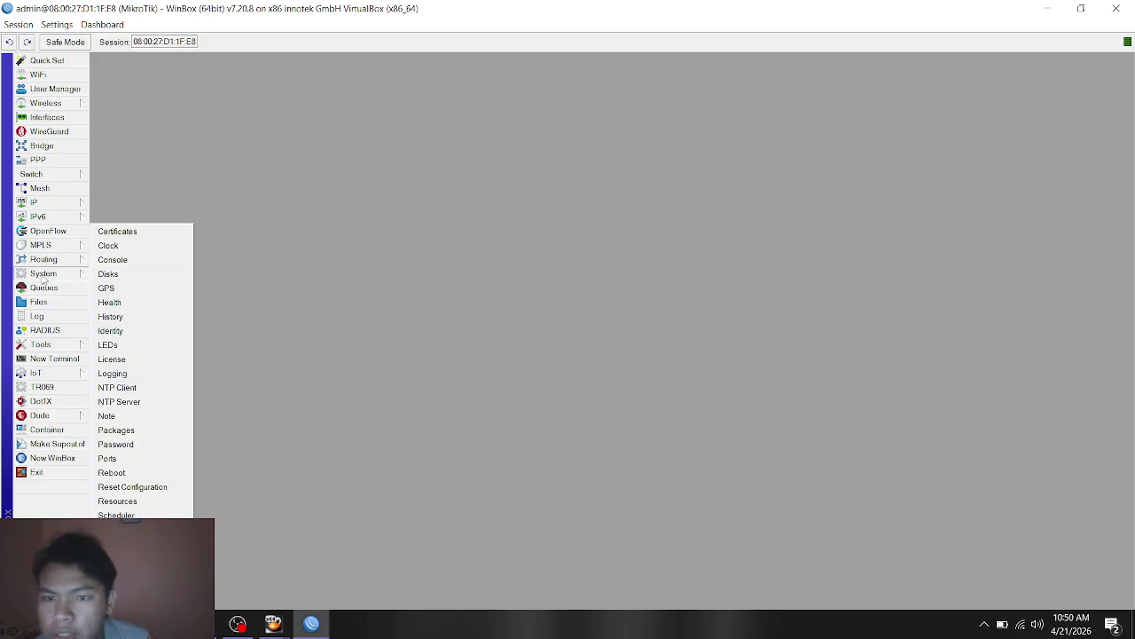
left_click(147, 249)
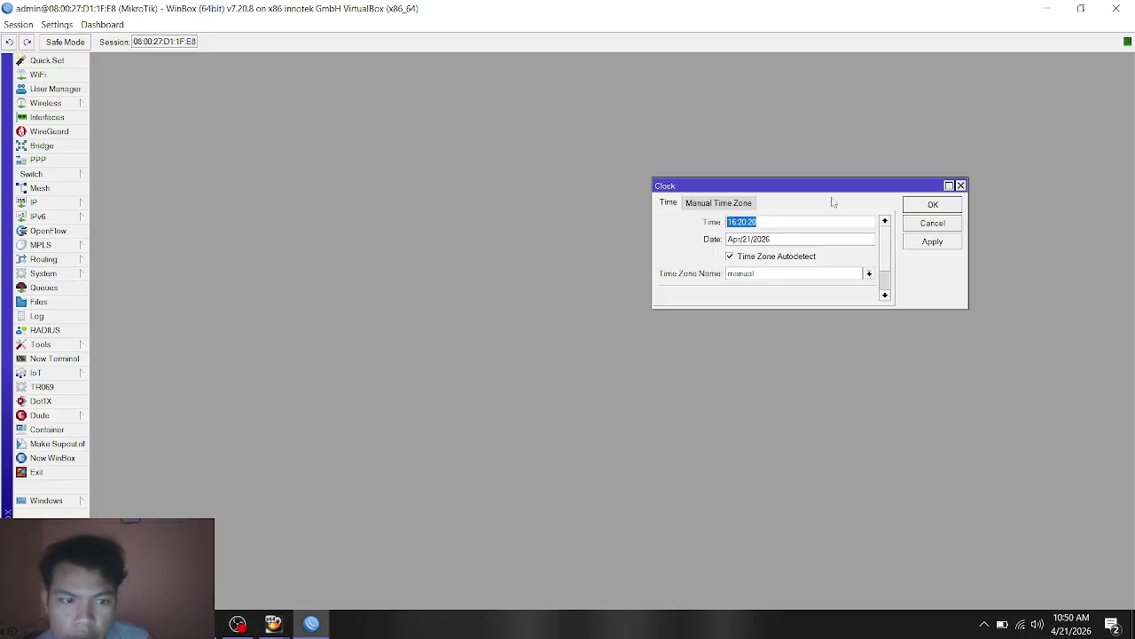
left_click_drag(828, 186, 556, 200)
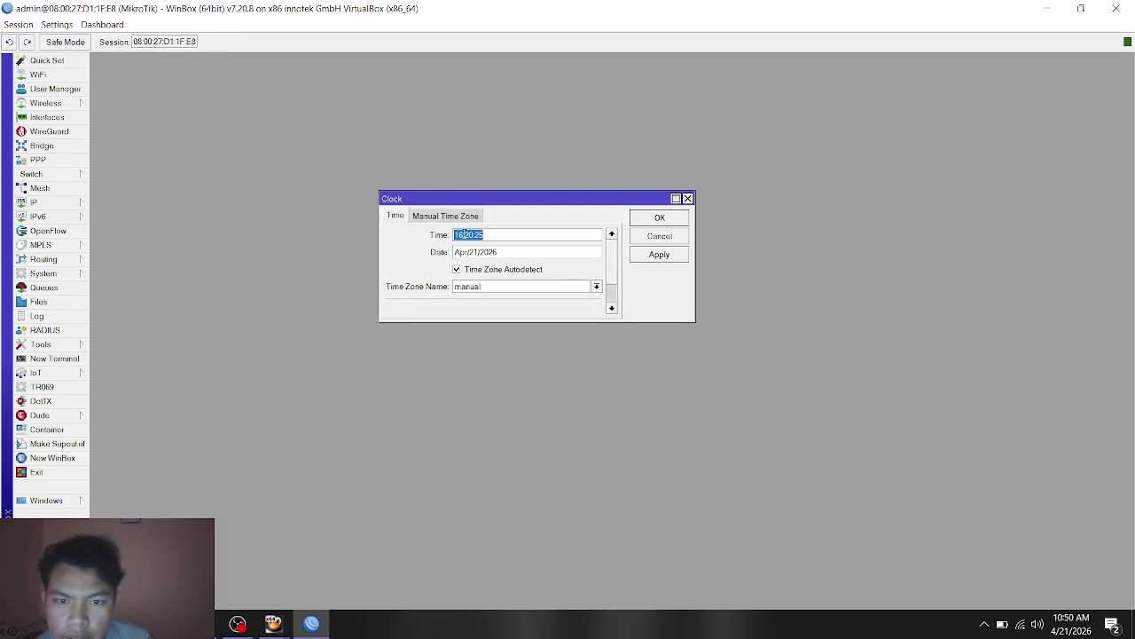
left_click(461, 234)
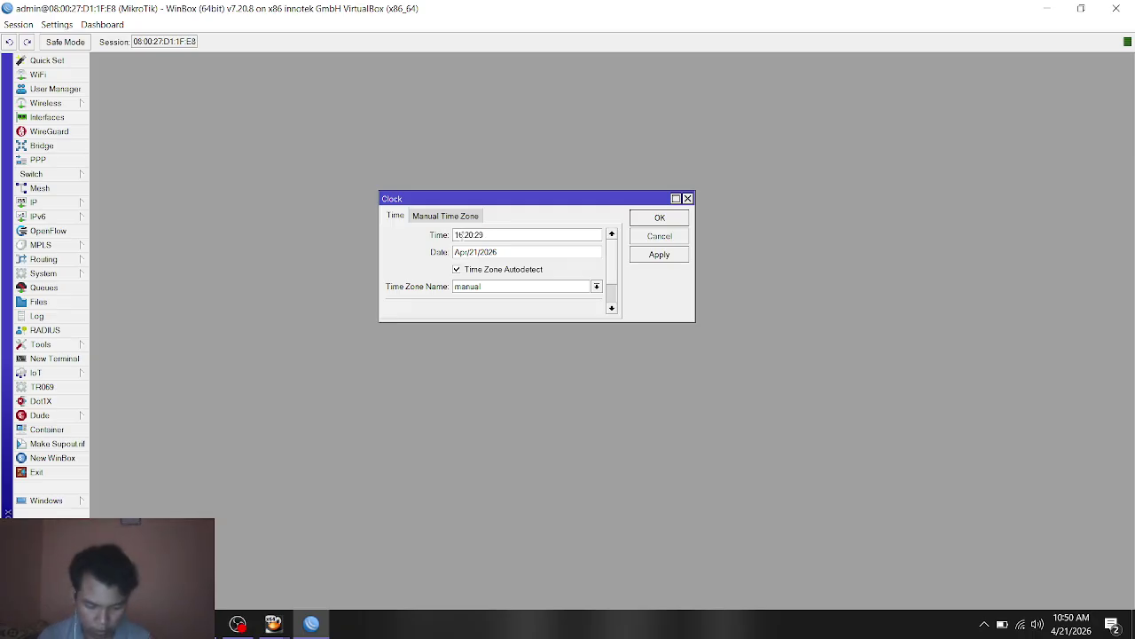
key("BackSpace")
type("2")
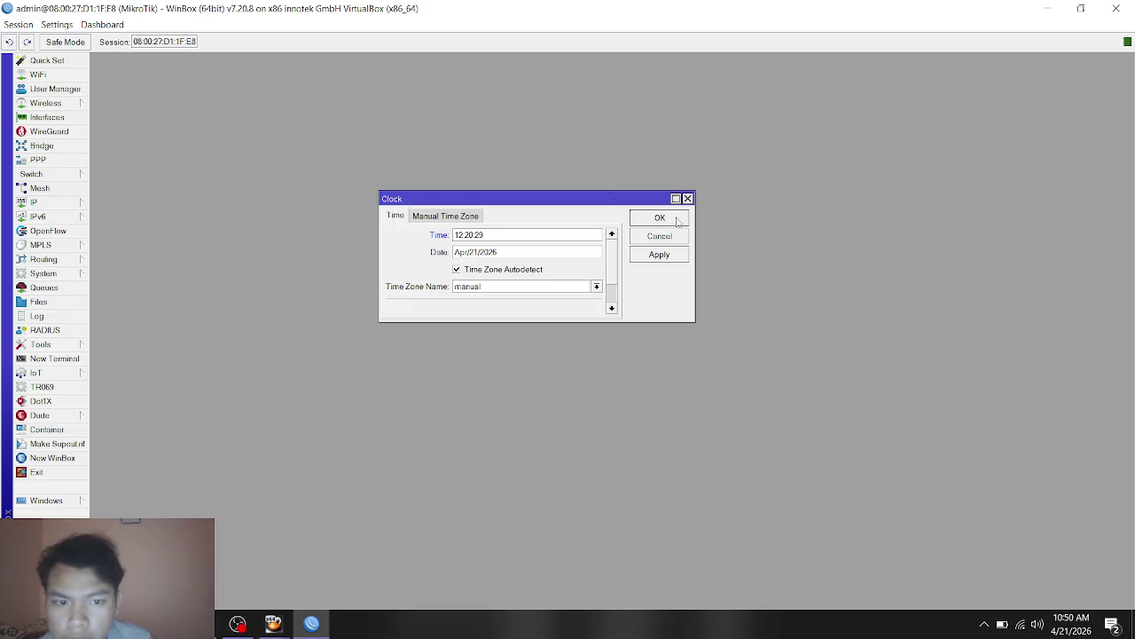
left_click(654, 256)
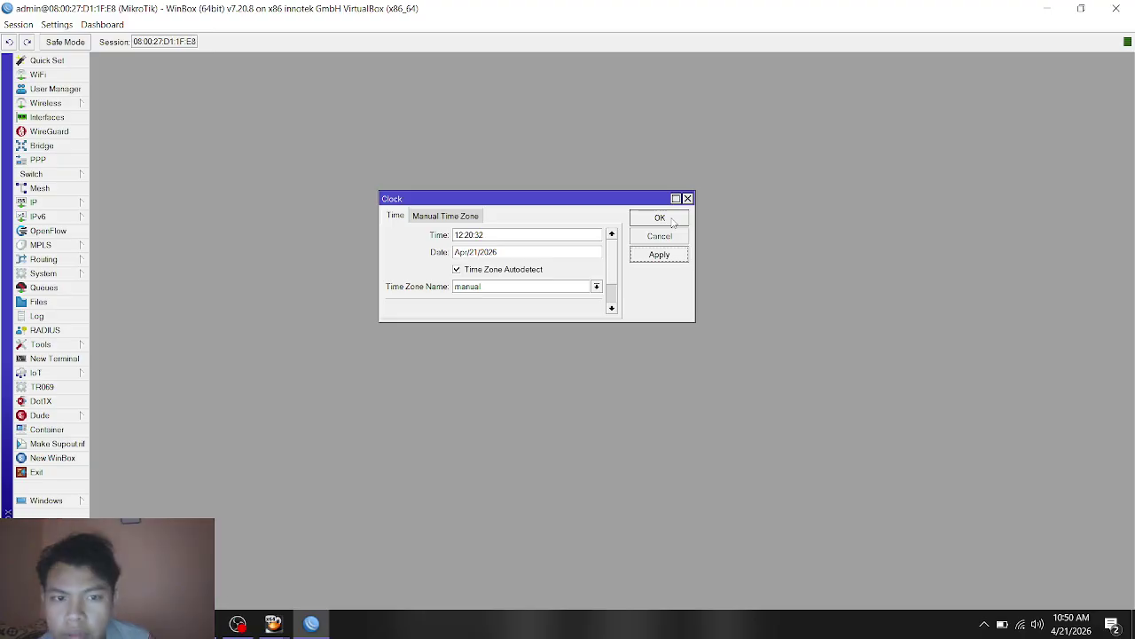
left_click(672, 221)
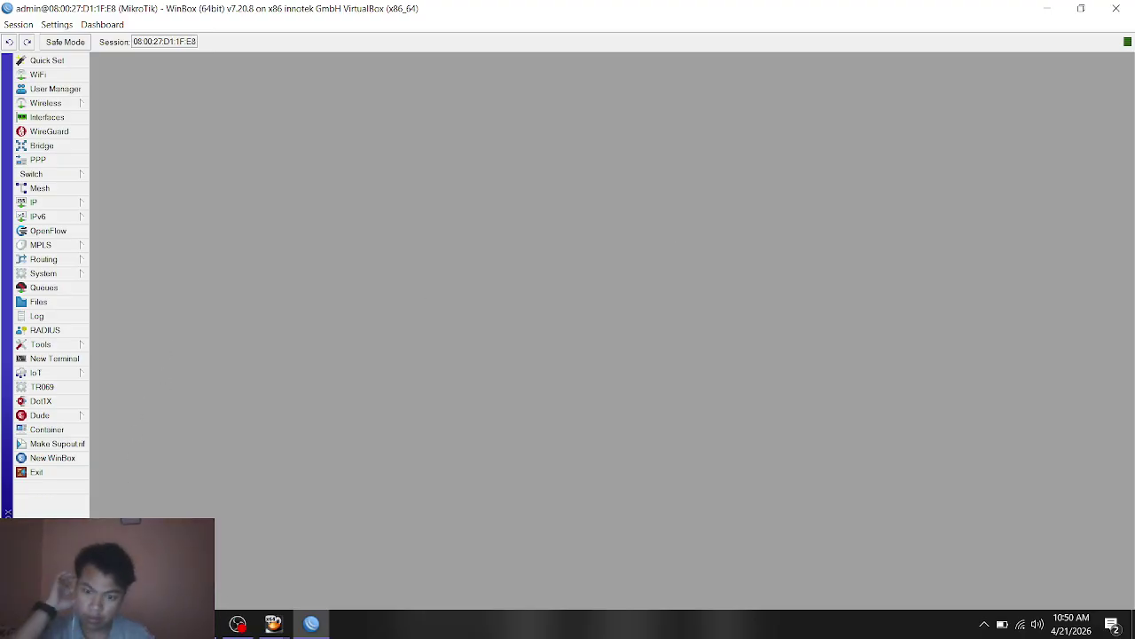
Step: Reopen the router clock to verify the time and manual time zone, then close it
left_click(66, 274)
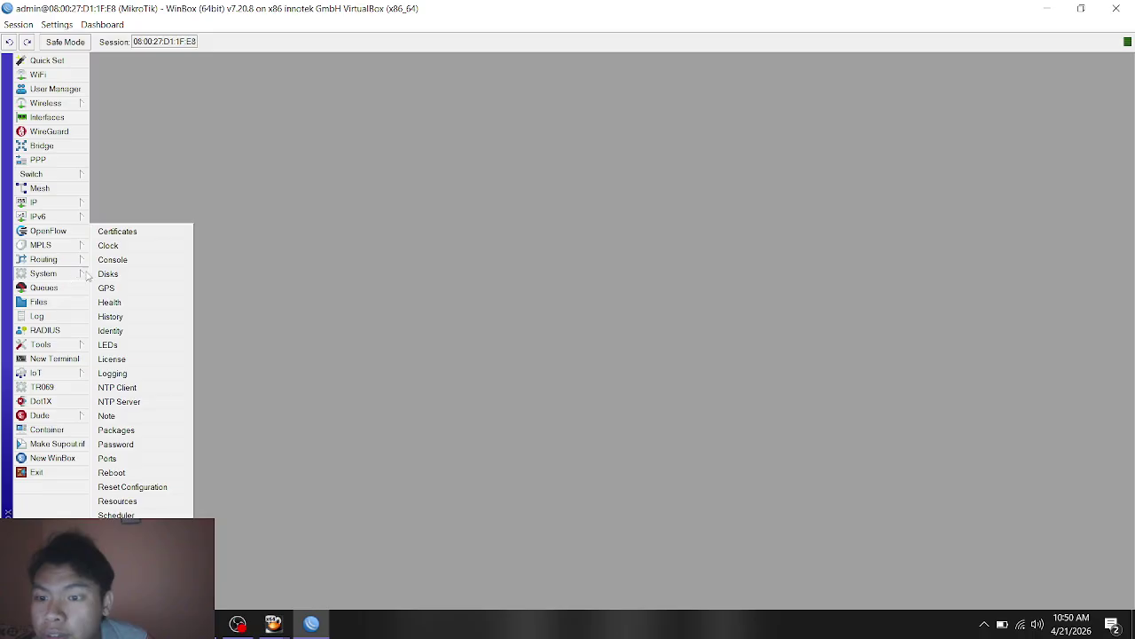
left_click(137, 247)
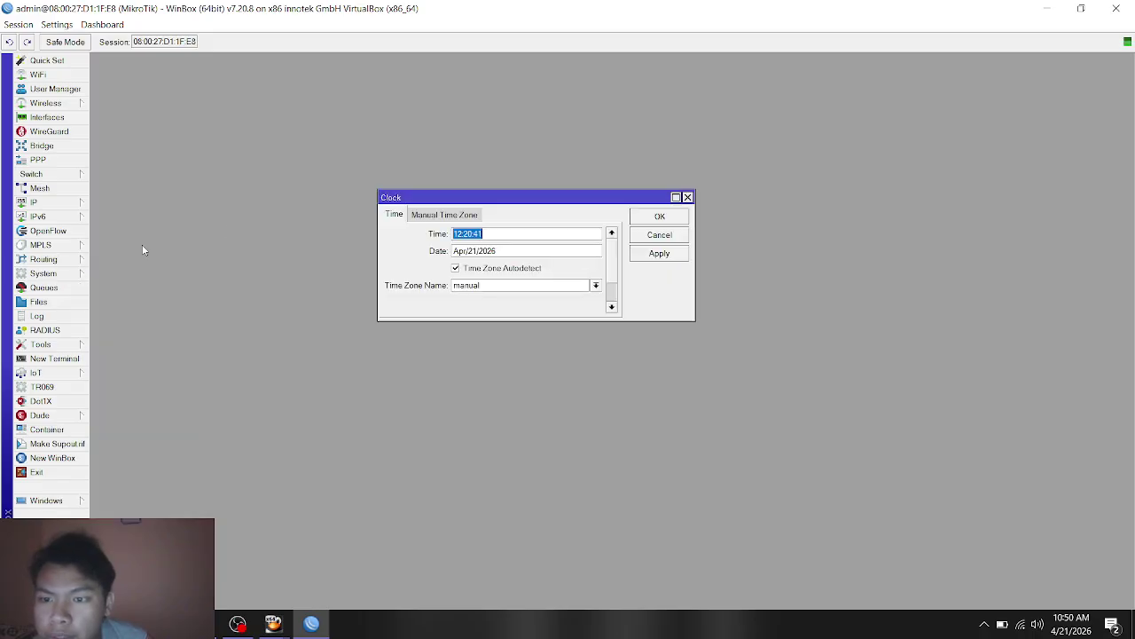
left_click(444, 216)
left_click(391, 214)
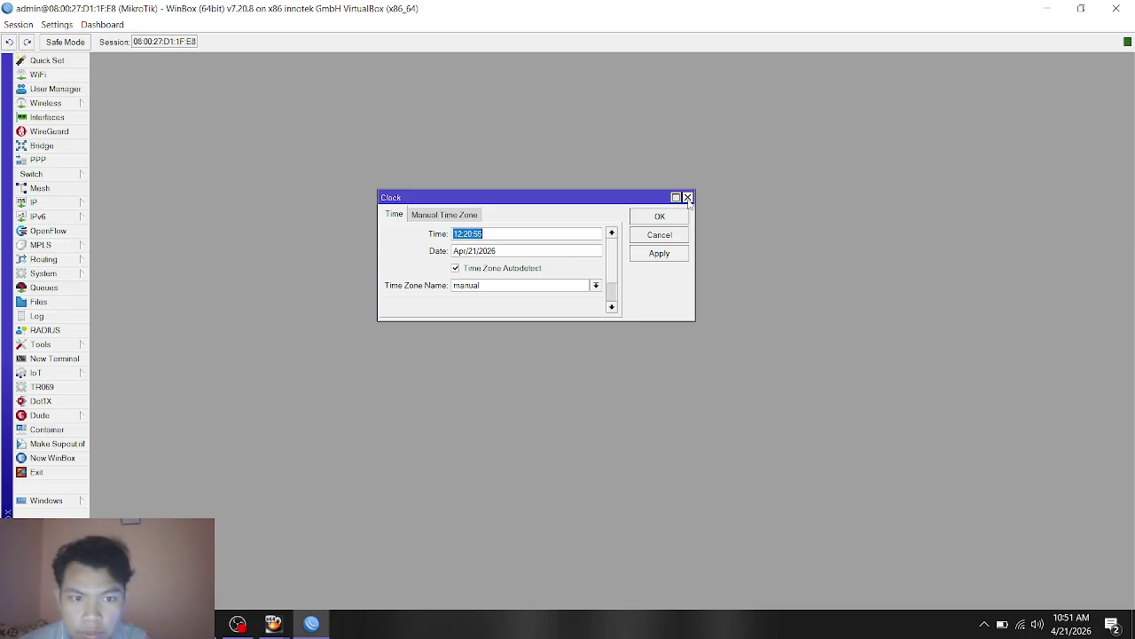
left_click(687, 198)
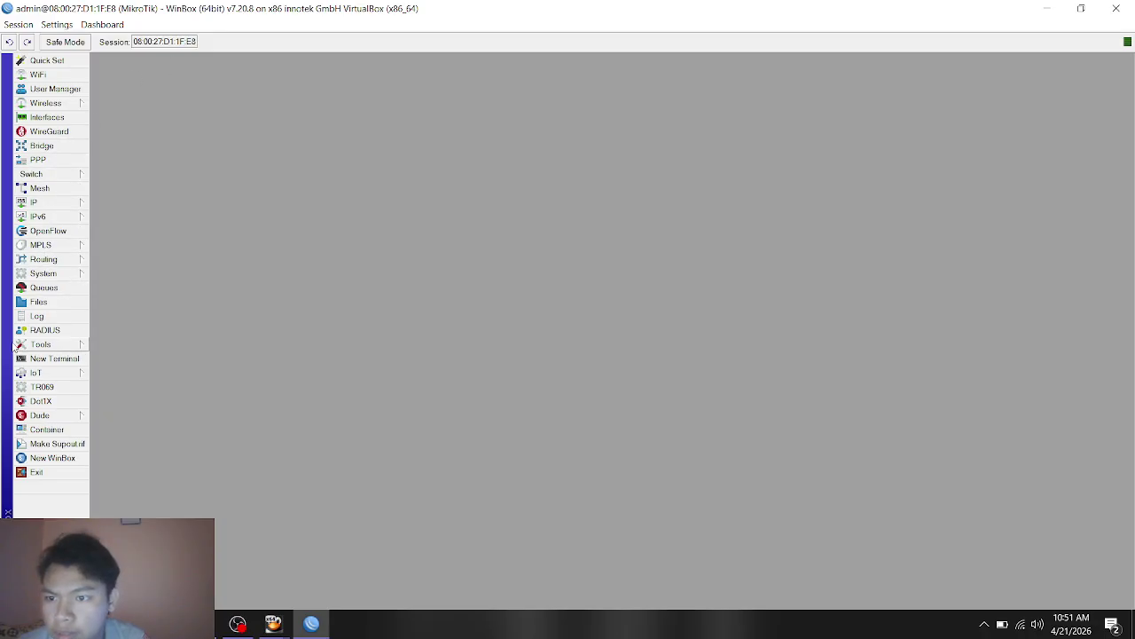
Step: Open IP > Firewall on its Filter Rules tab, listing the 8 rules
left_click(42, 204)
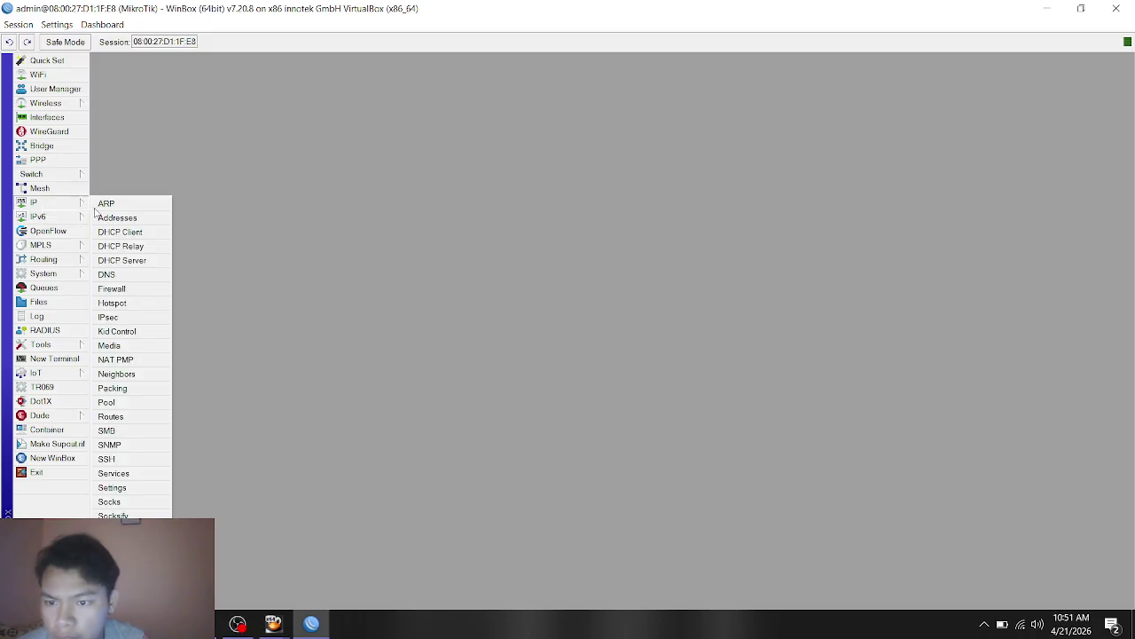
left_click(129, 291)
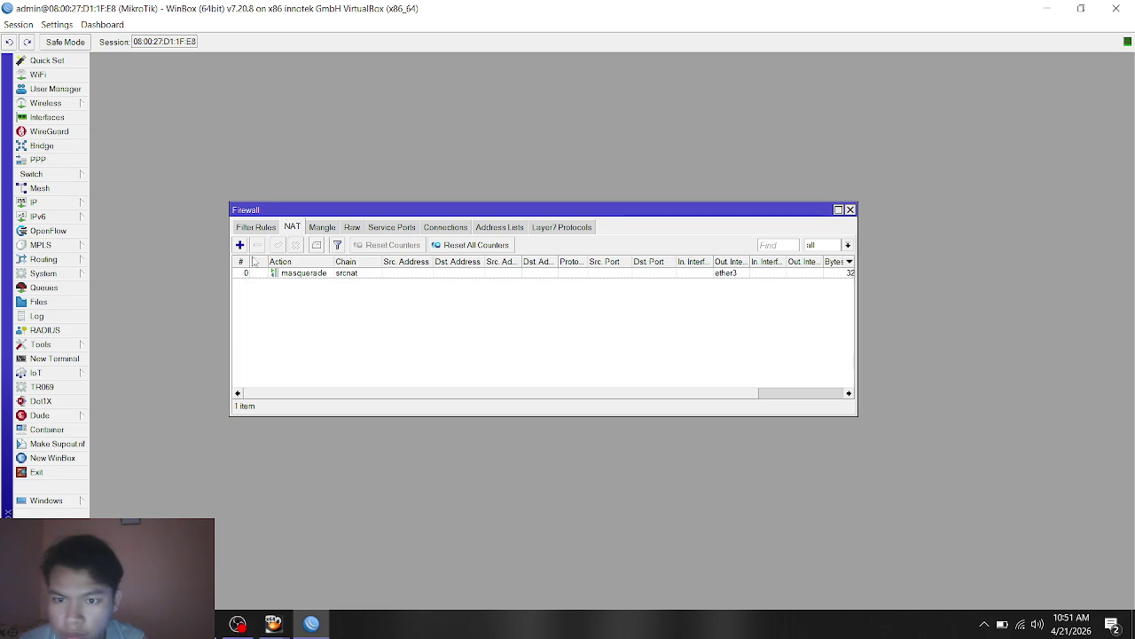
left_click(266, 229)
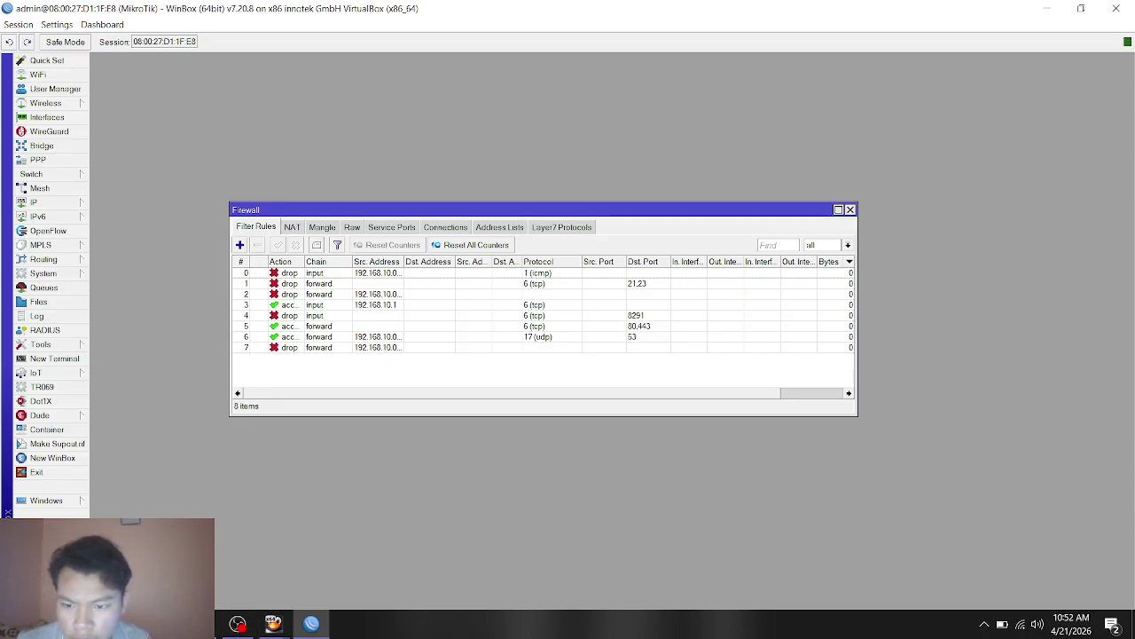
Step: Check the firewall requirements in the exam PDF, then switch to the Kali Linux VM
key("alt+Tab")
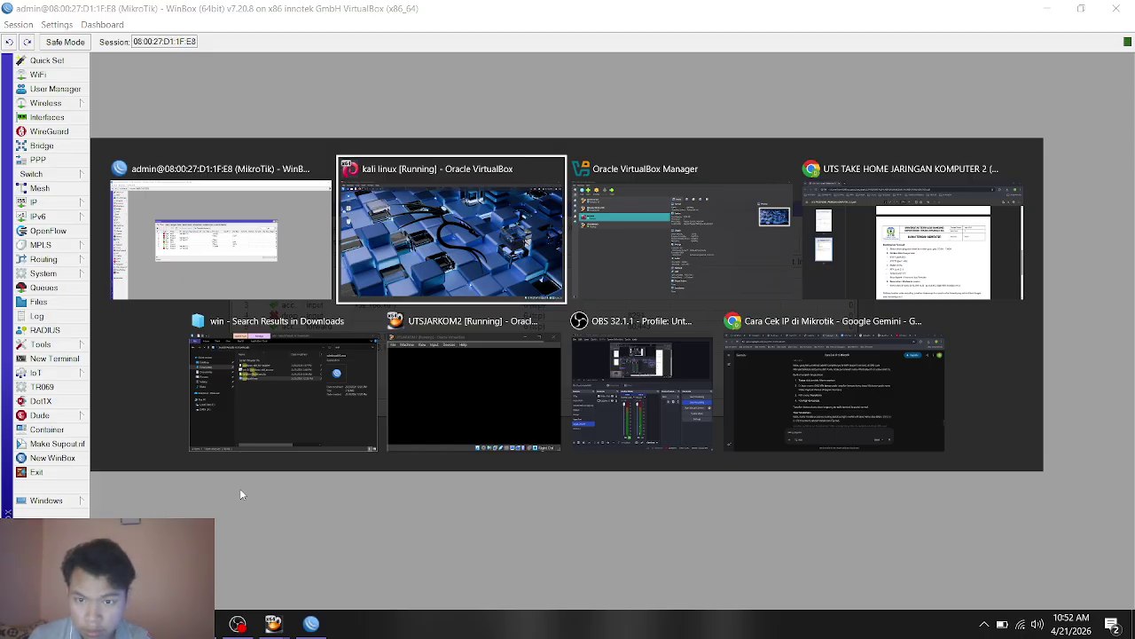
key("alt+Tab")
key("alt+Tab")
key("alt+Tab")
key("alt+Tab")
key("alt+Tab")
key("alt+Tab")
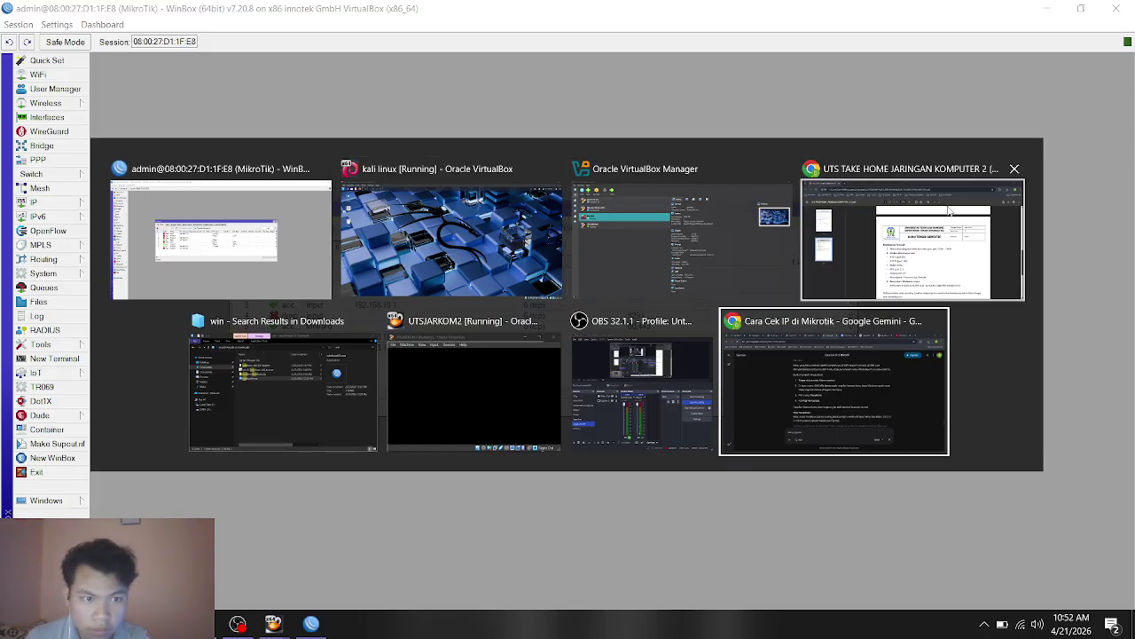
left_click(949, 211)
scroll(609, 342, "down", 1)
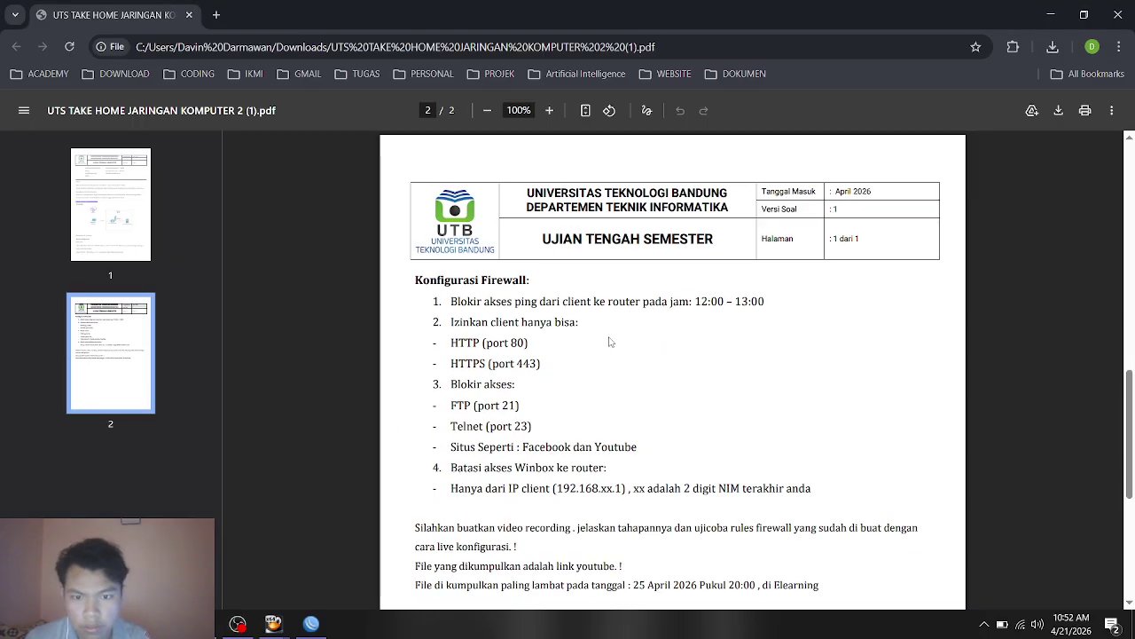
key("alt+Tab")
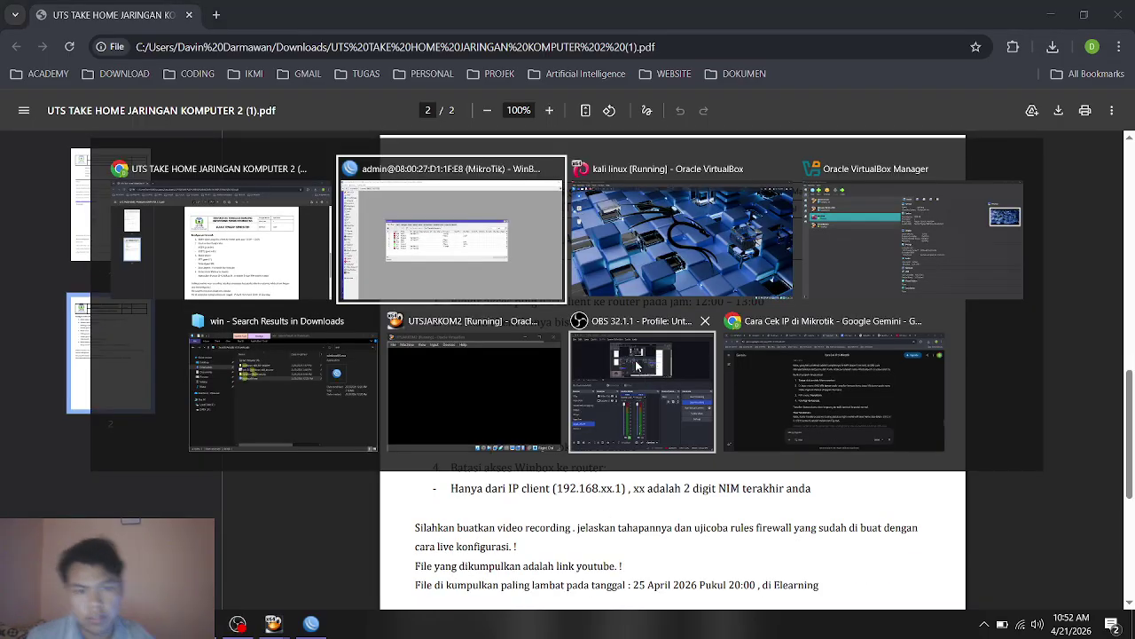
key("alt+Tab")
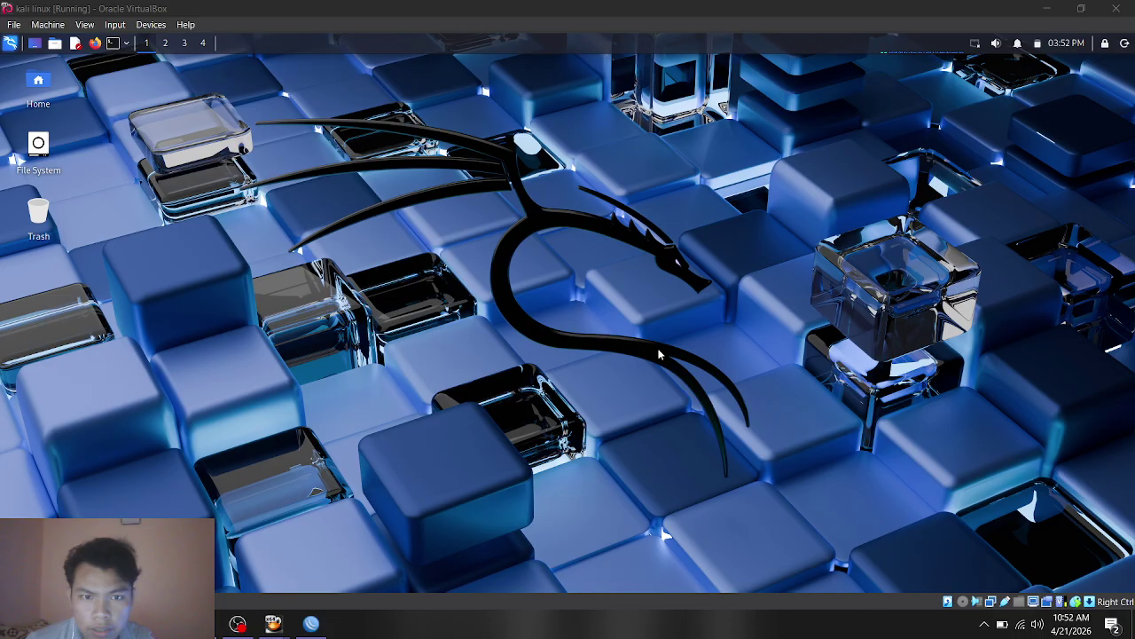
Step: Reconnect Wired connection 1 and open a terminal in the Kali VM
left_click(974, 45)
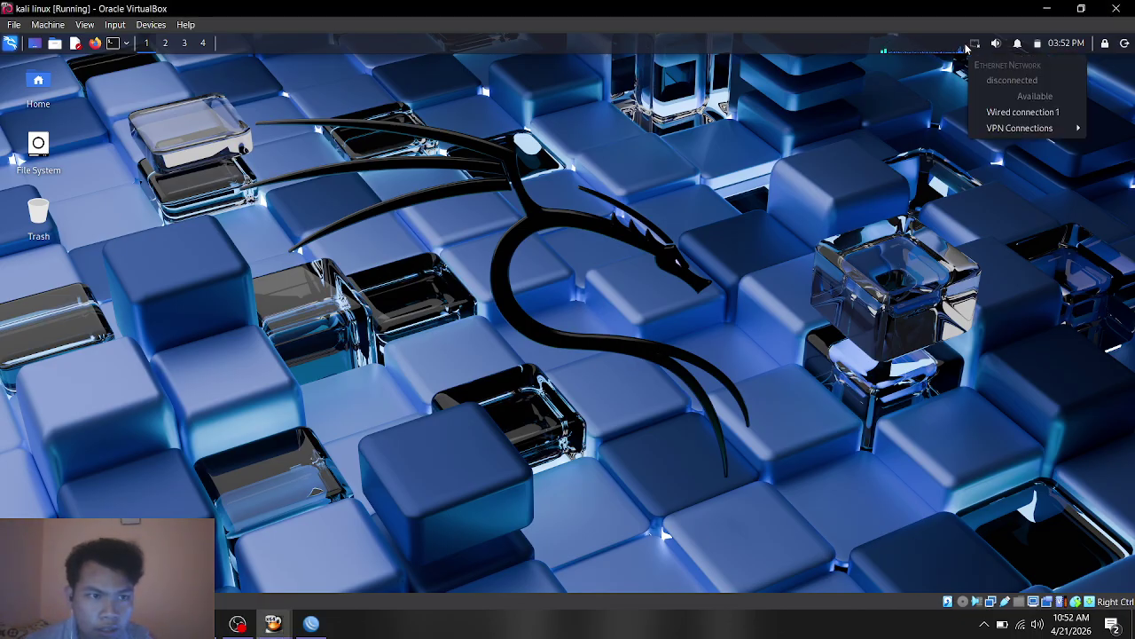
left_click(996, 113)
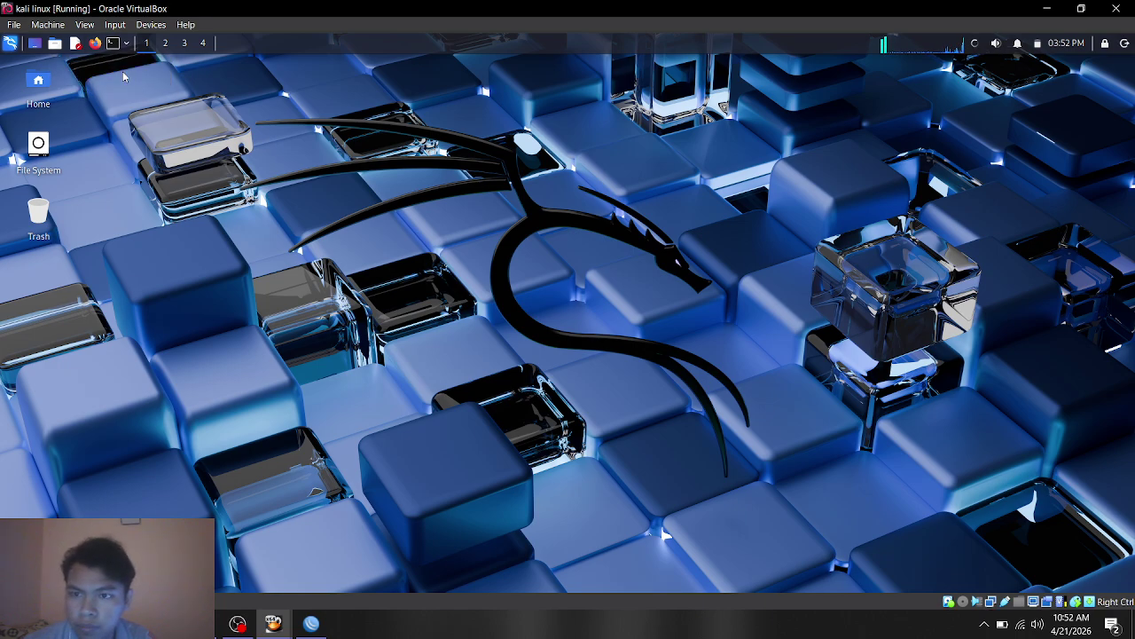
left_click(112, 43)
left_click_drag(369, 243, 463, 222)
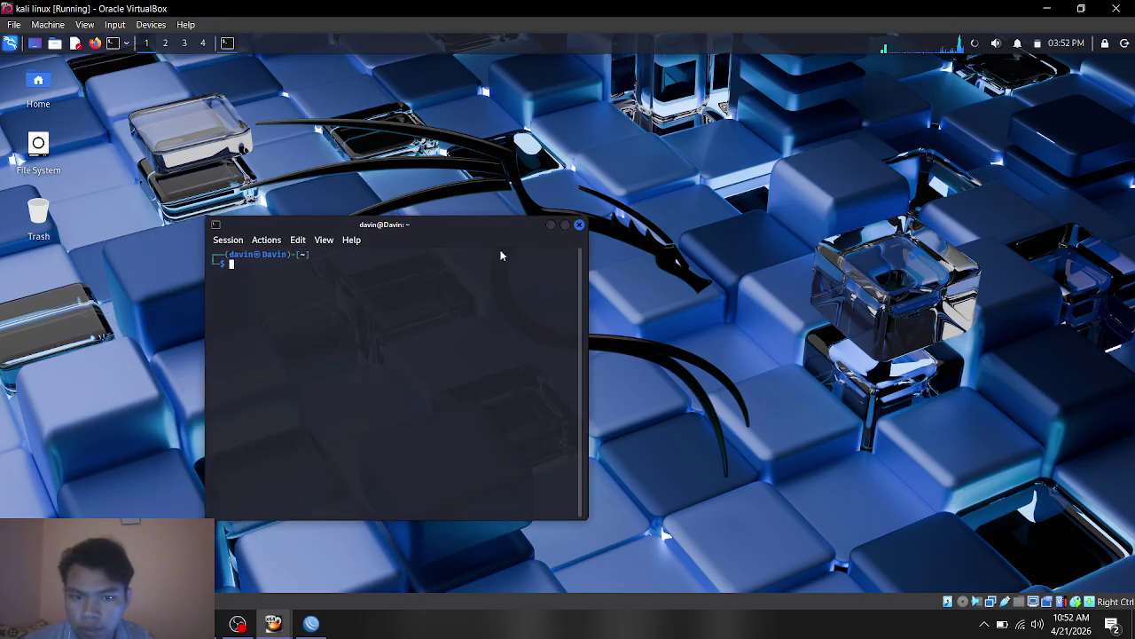
left_click(489, 210)
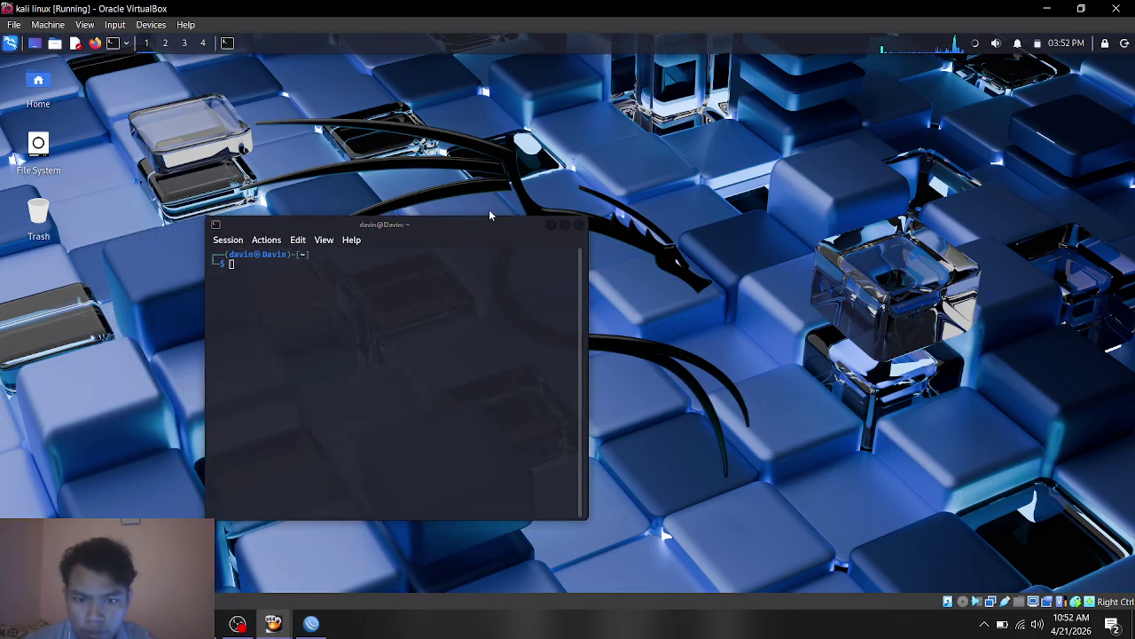
left_click_drag(459, 229, 522, 218)
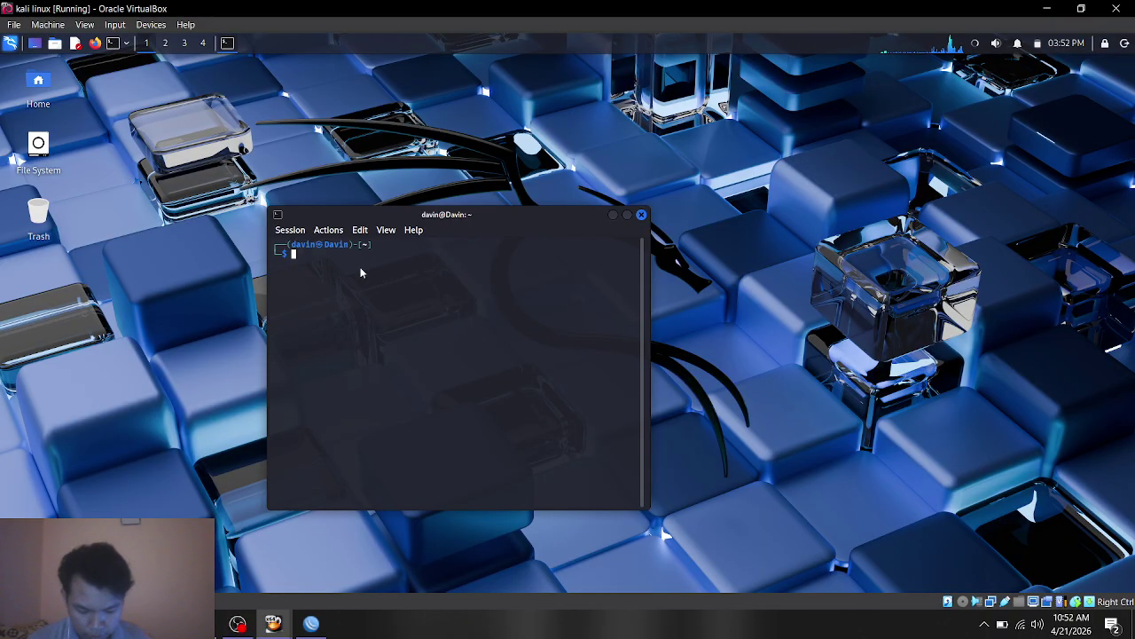
Step: Ping 8.8.8.8 and stop it after 17 packets, showing 100% packet loss
type("p")
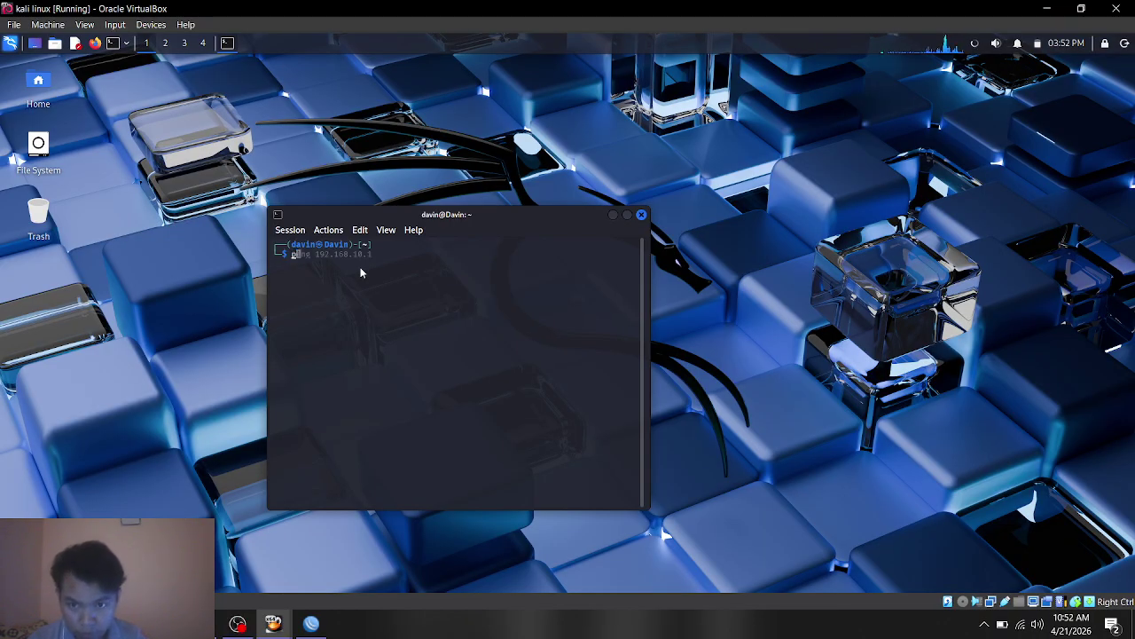
type("ing")
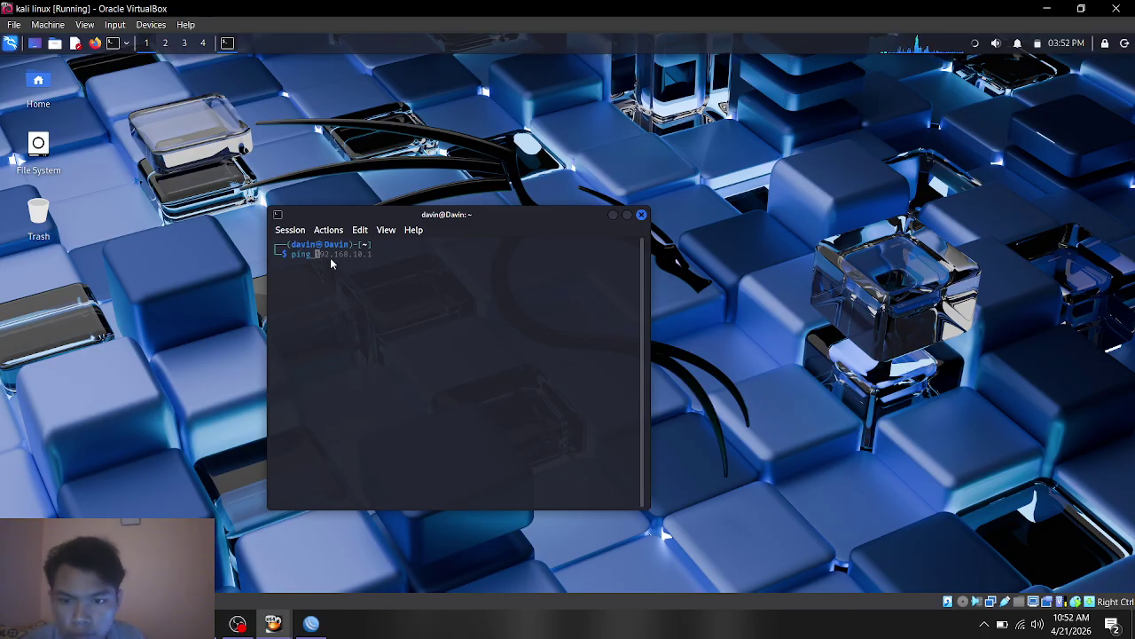
type("8")
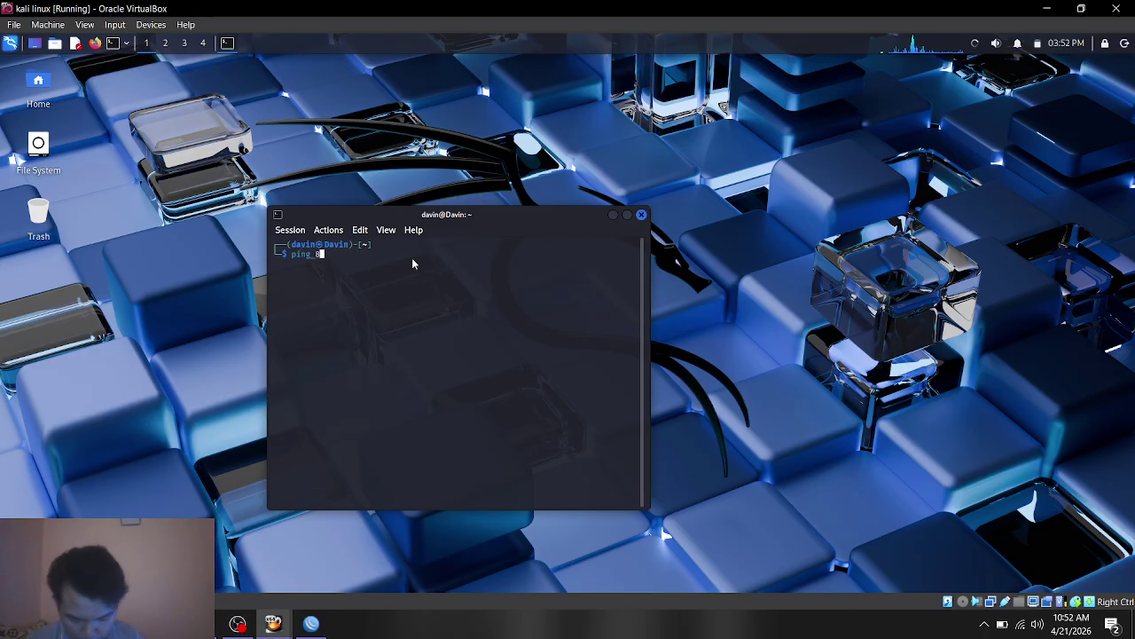
type(".8.")
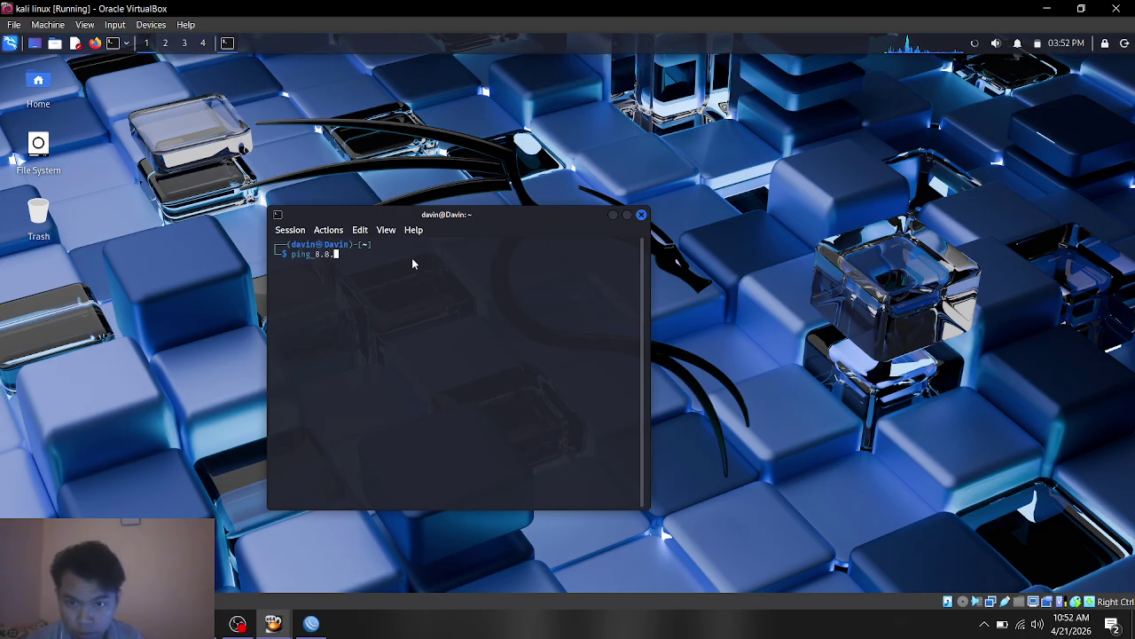
type("8.8")
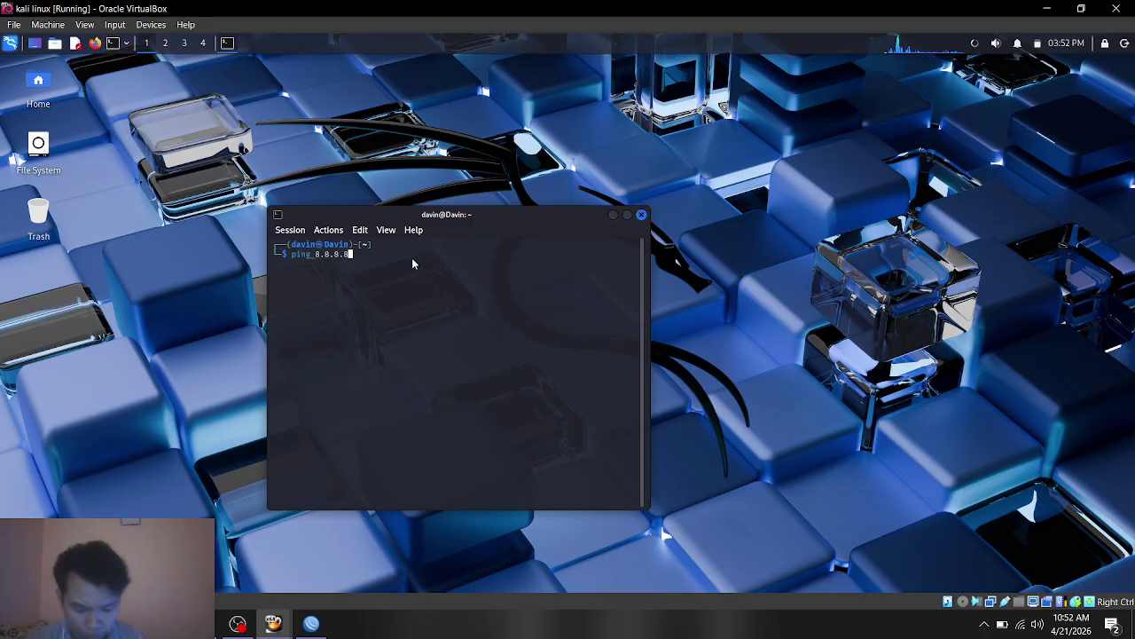
key("Return")
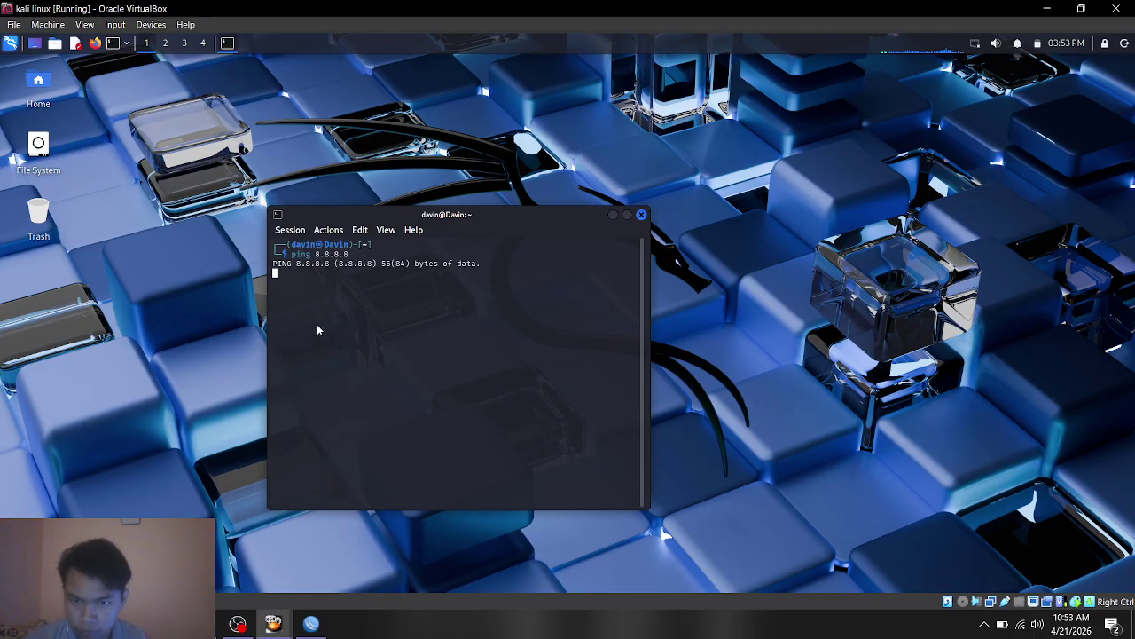
key("ctrl+c")
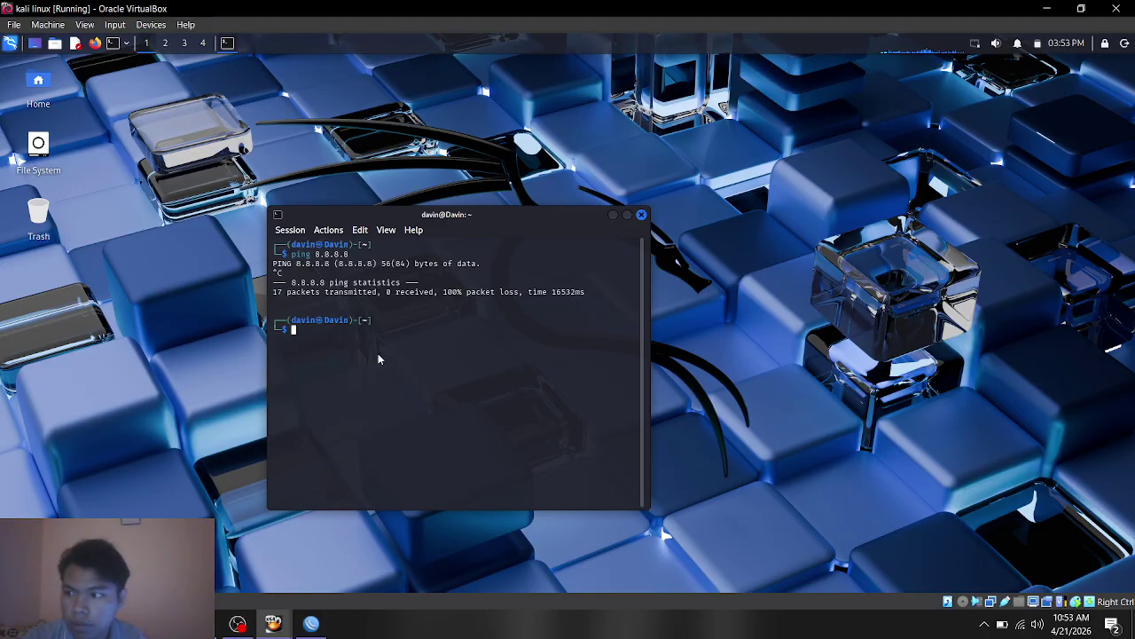
Step: Ping 192.168.10.1, reconnect Wired connection 1, rerun the ping to 100% loss, then close the terminal
type("ping ")
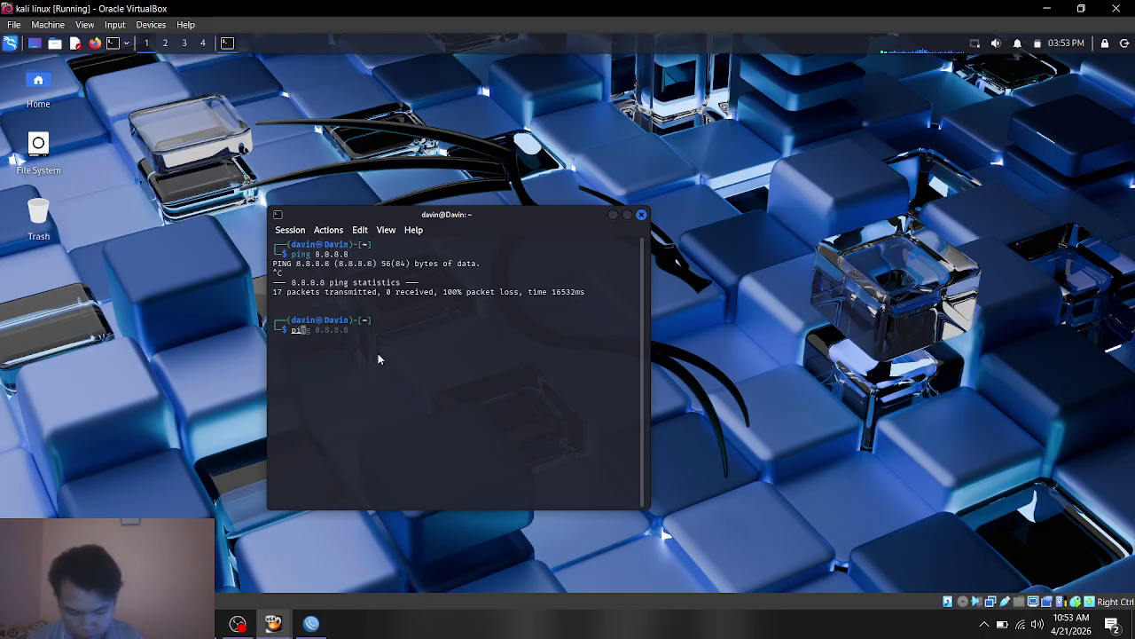
type("192")
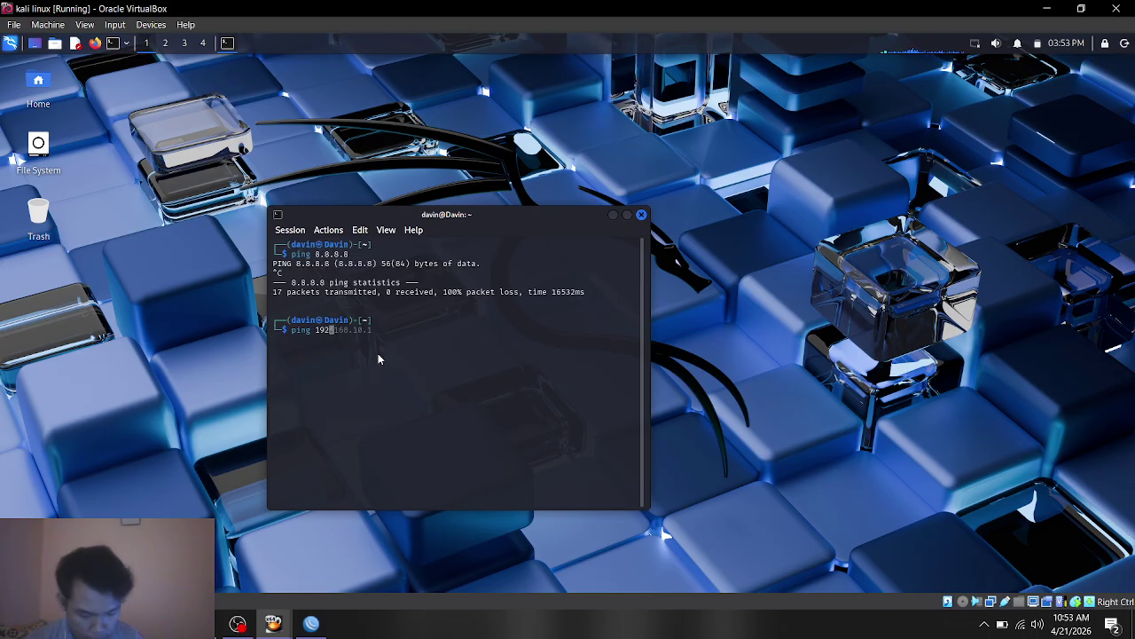
type(".168.10.1")
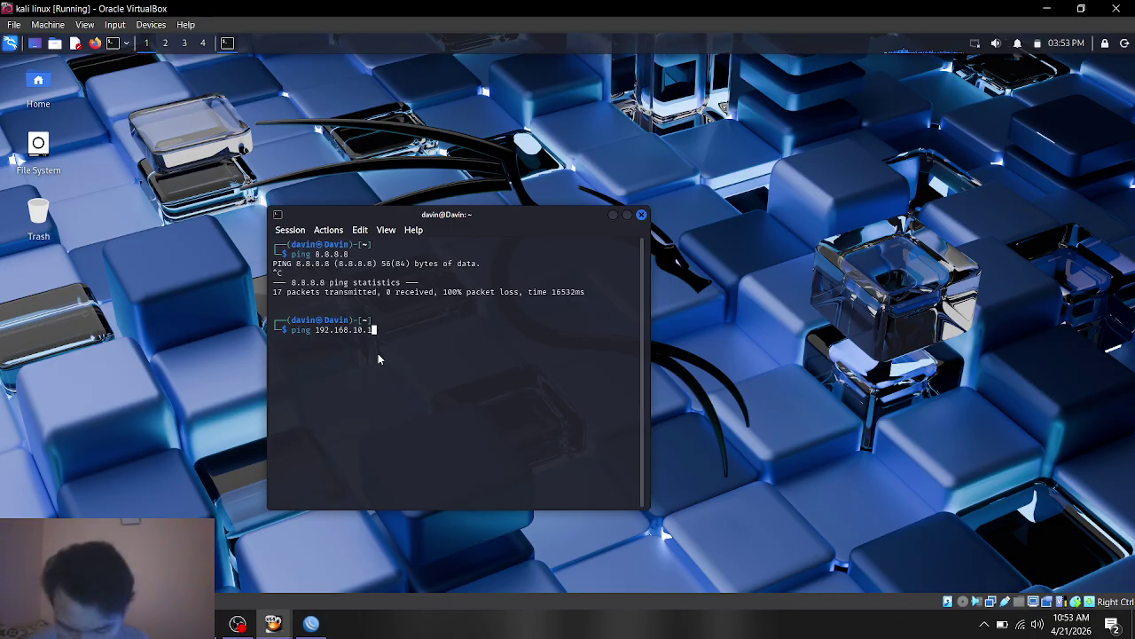
key("Return")
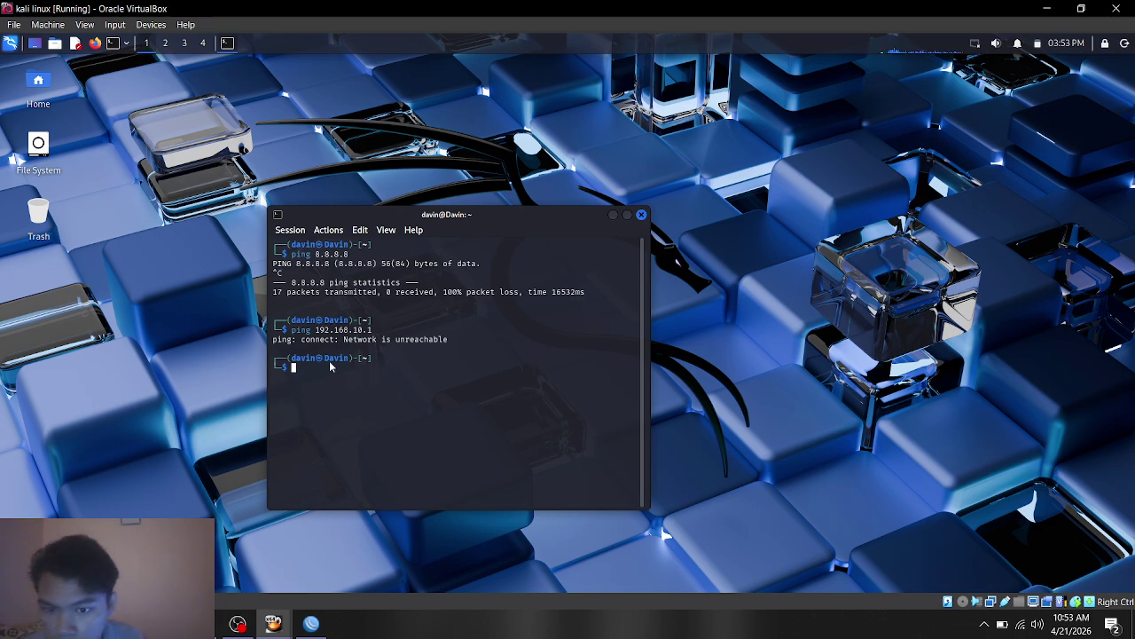
left_click(976, 42)
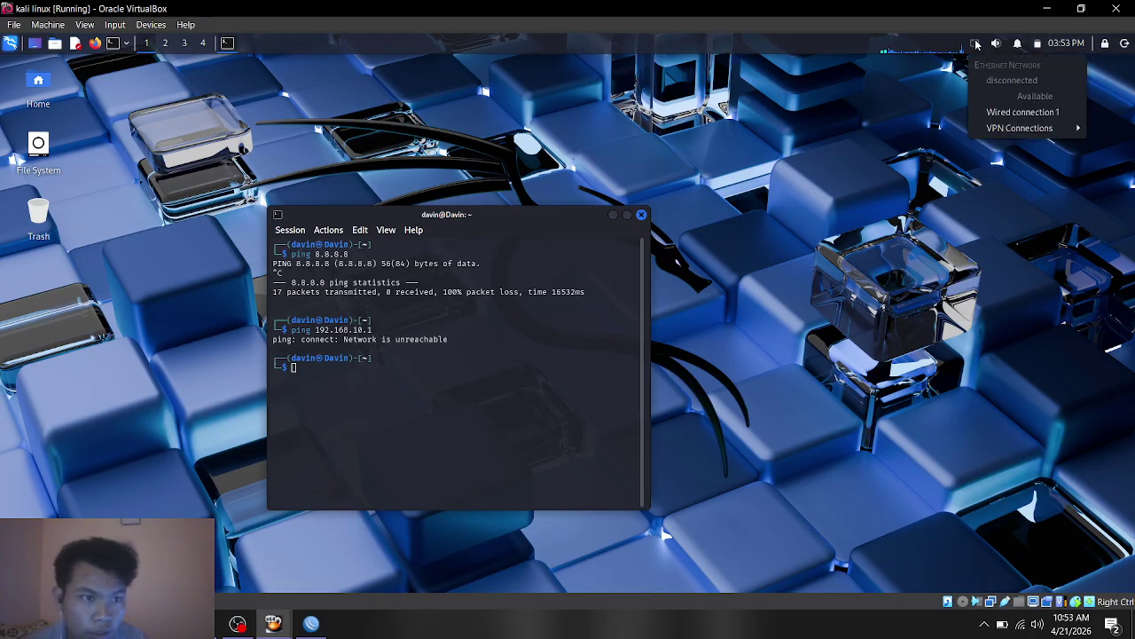
left_click(1022, 112)
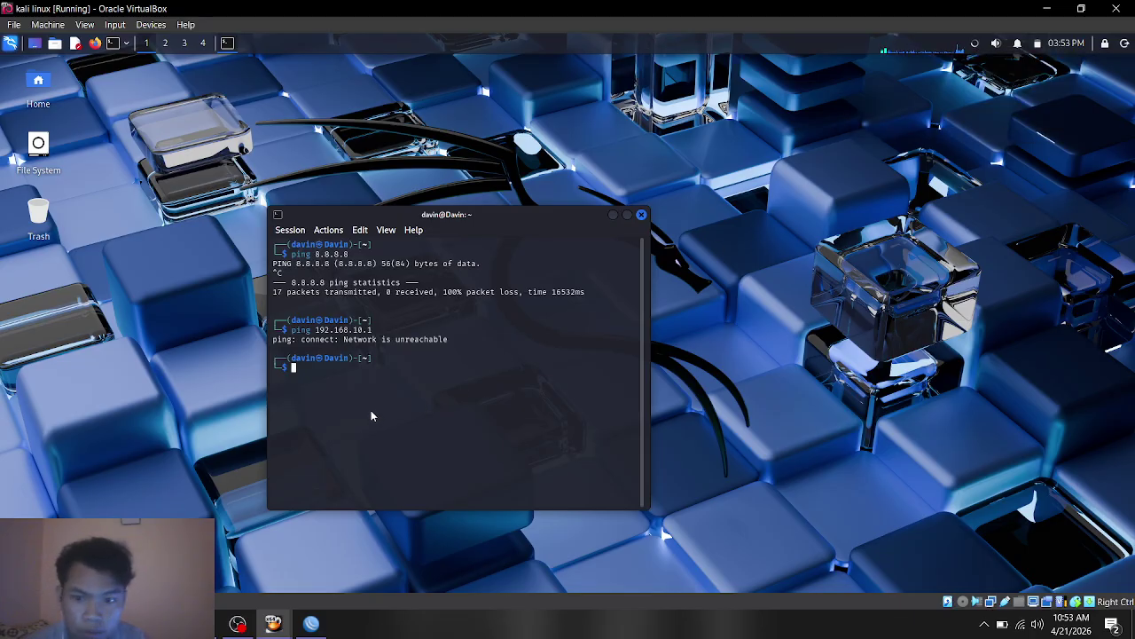
key("Up")
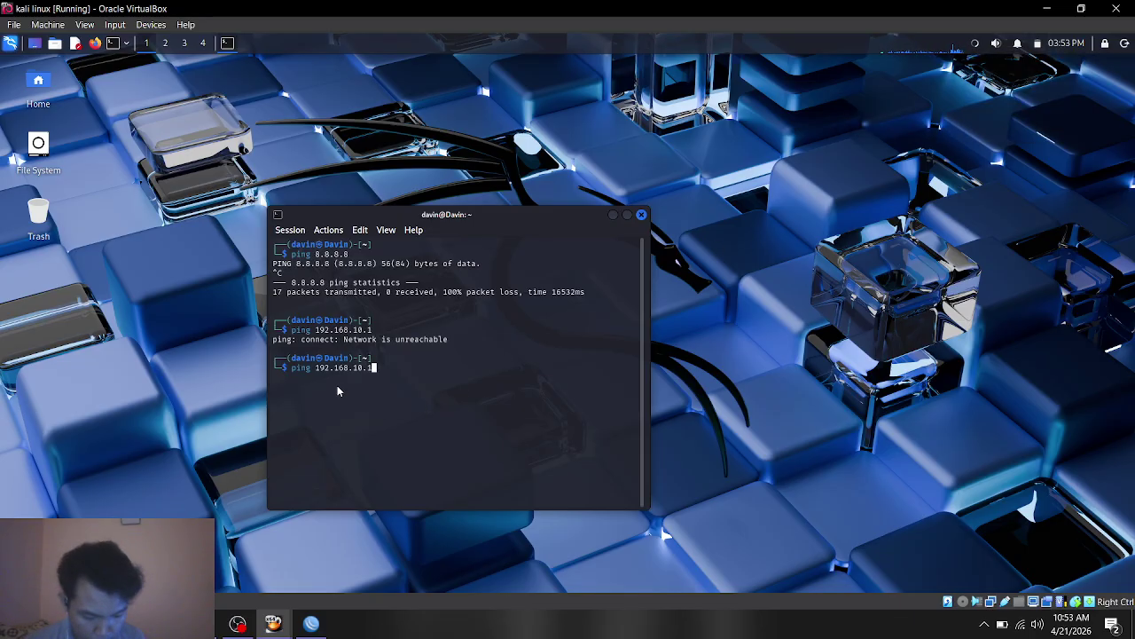
key("Return")
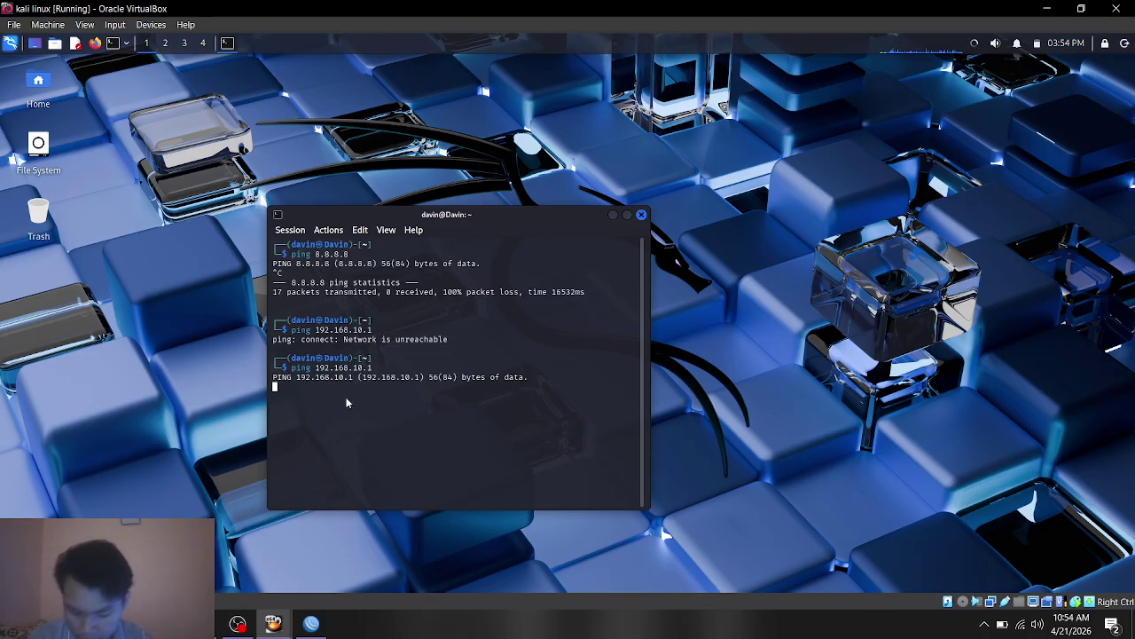
key("ctrl+c")
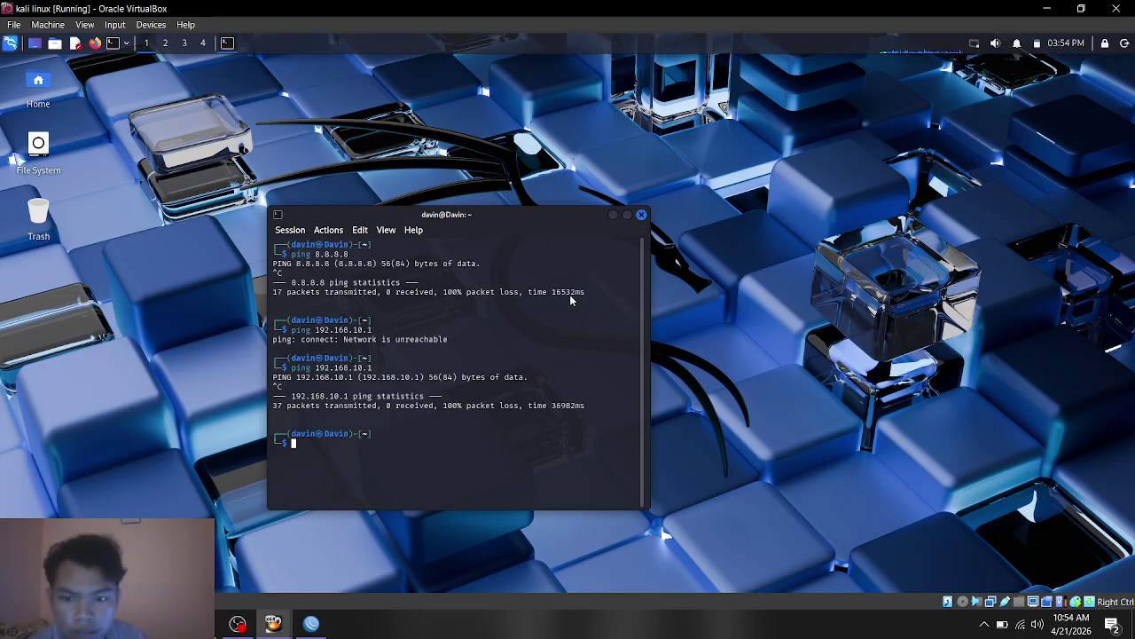
left_click(642, 215)
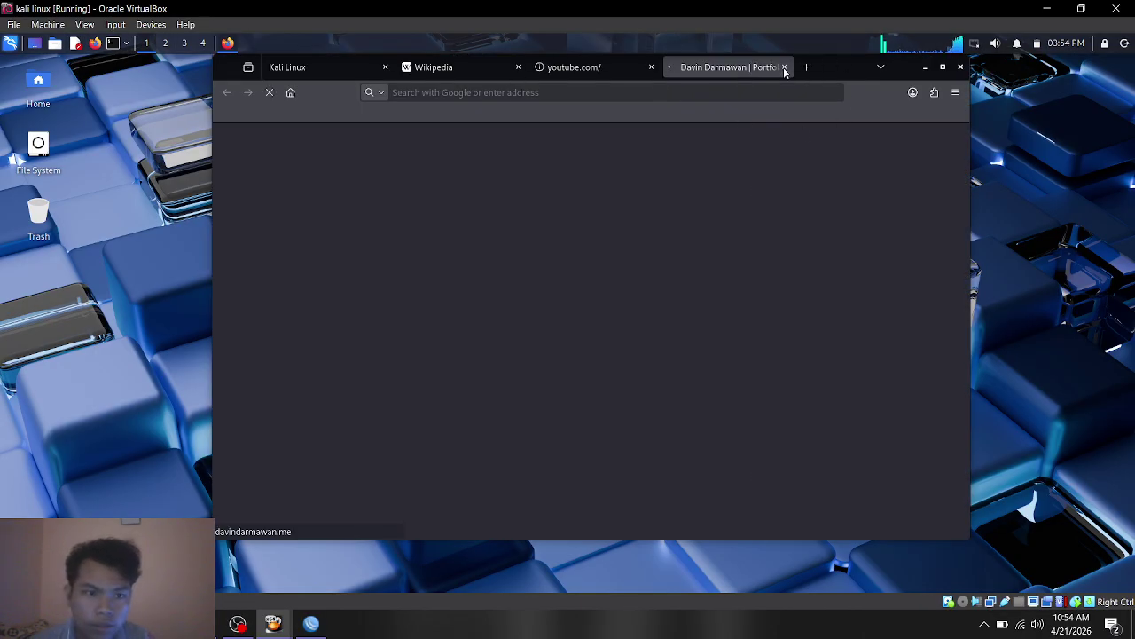
Step: Close the four old Firefox tabs, relaunch the browser, and reconnect Wired connection 1
left_click(784, 67)
left_click(652, 67)
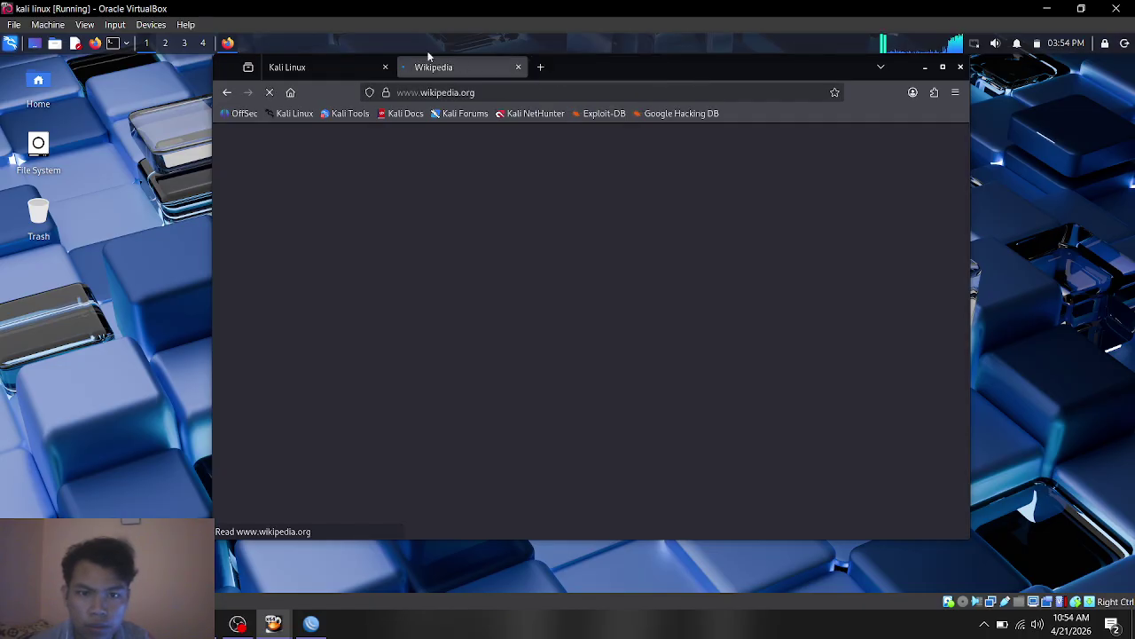
left_click(519, 67)
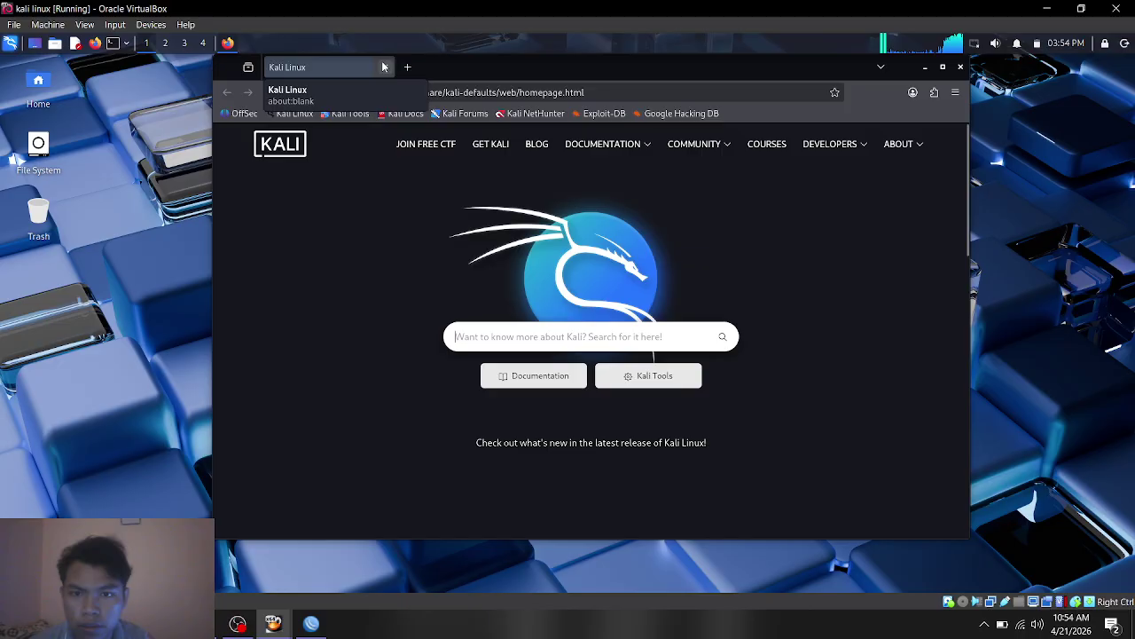
left_click(385, 67)
left_click(94, 44)
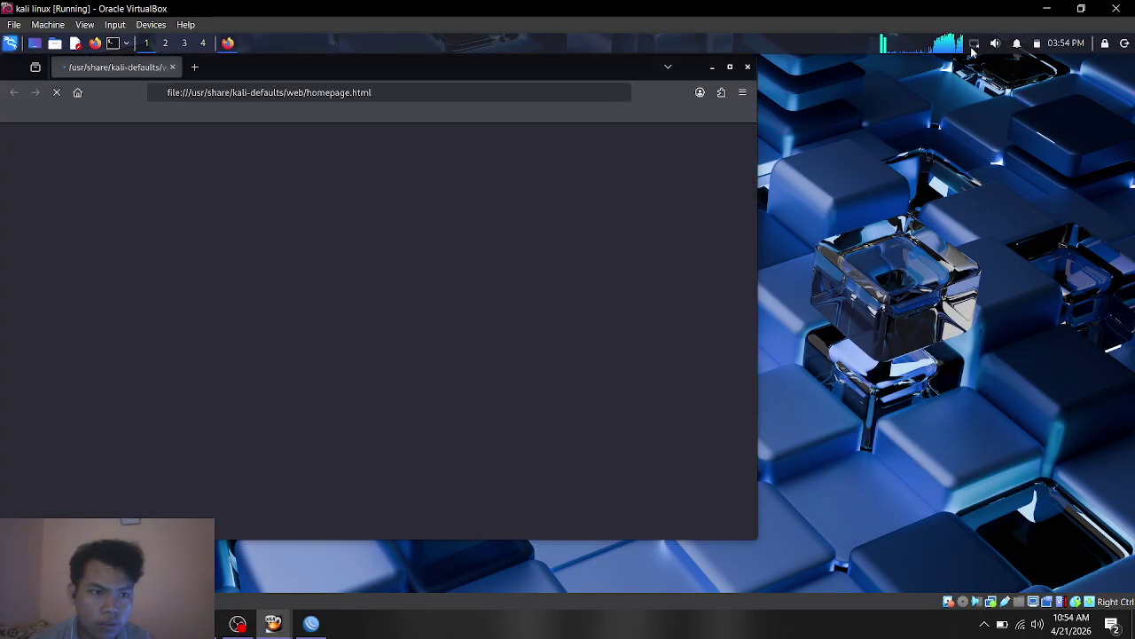
left_click(976, 44)
left_click(1004, 113)
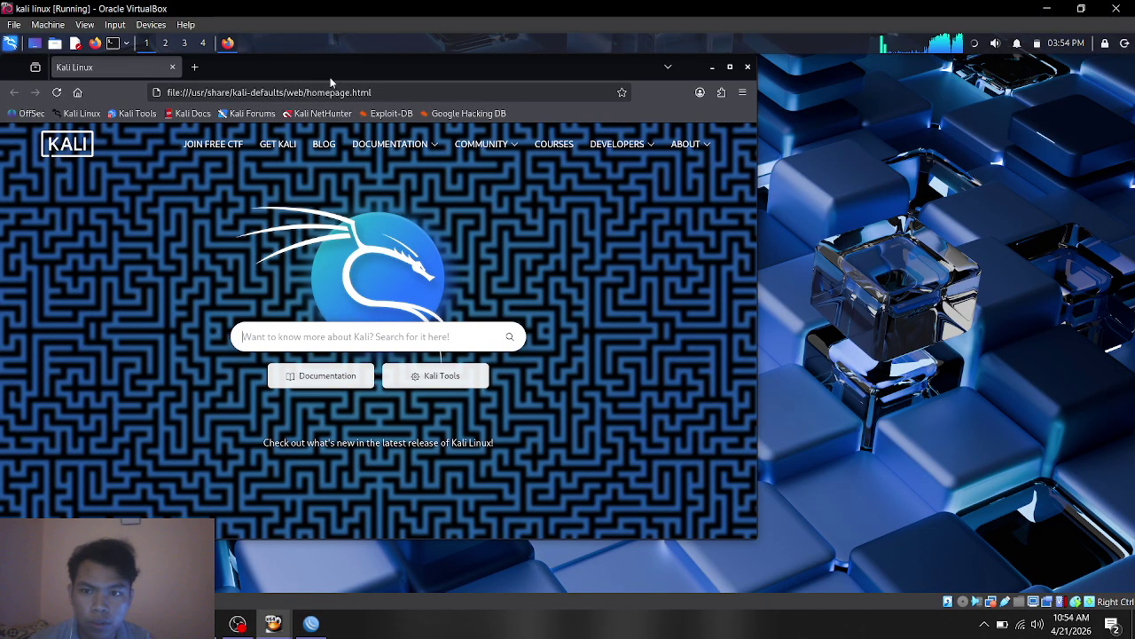
left_click_drag(361, 61, 609, 115)
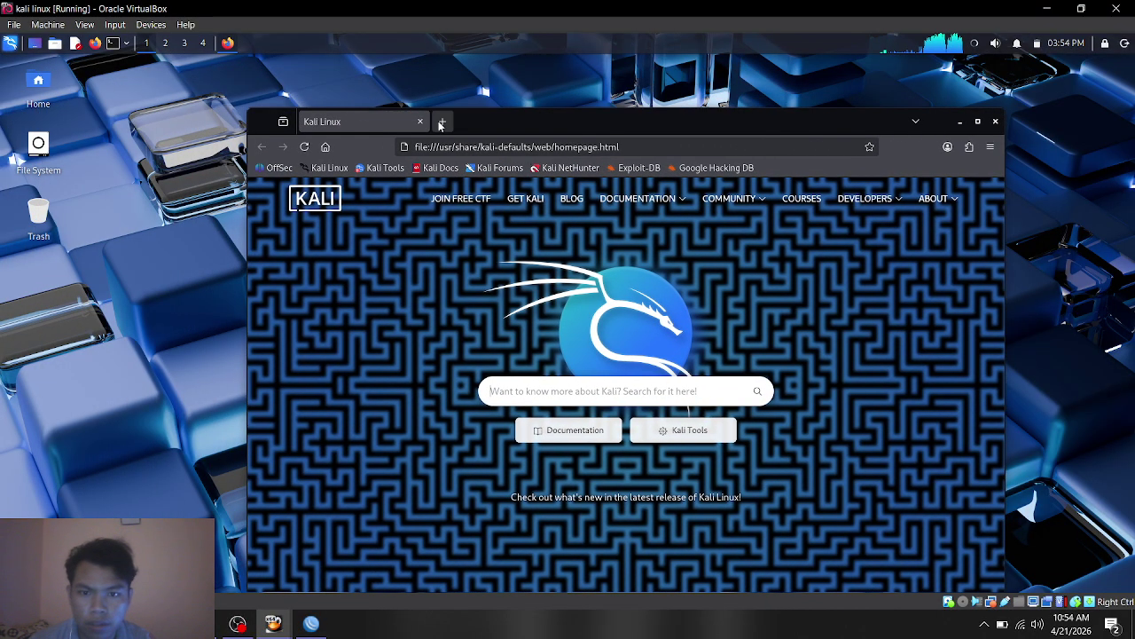
Step: Try YouTube from a new tab's shortcut, which fails with Server Not Found
left_click(442, 122)
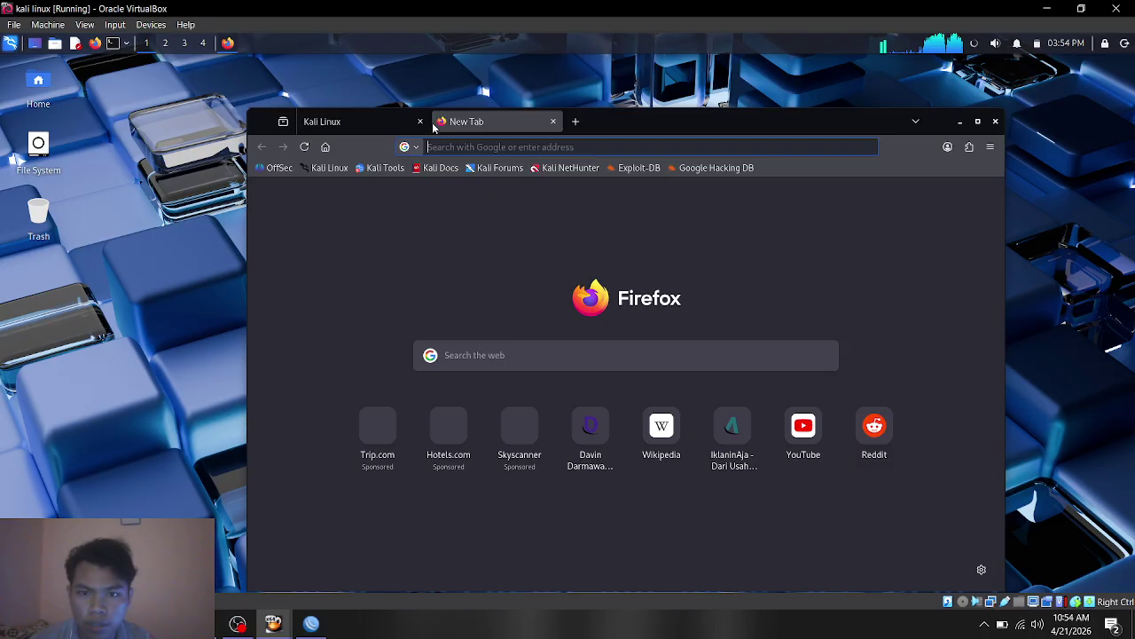
left_click(803, 425)
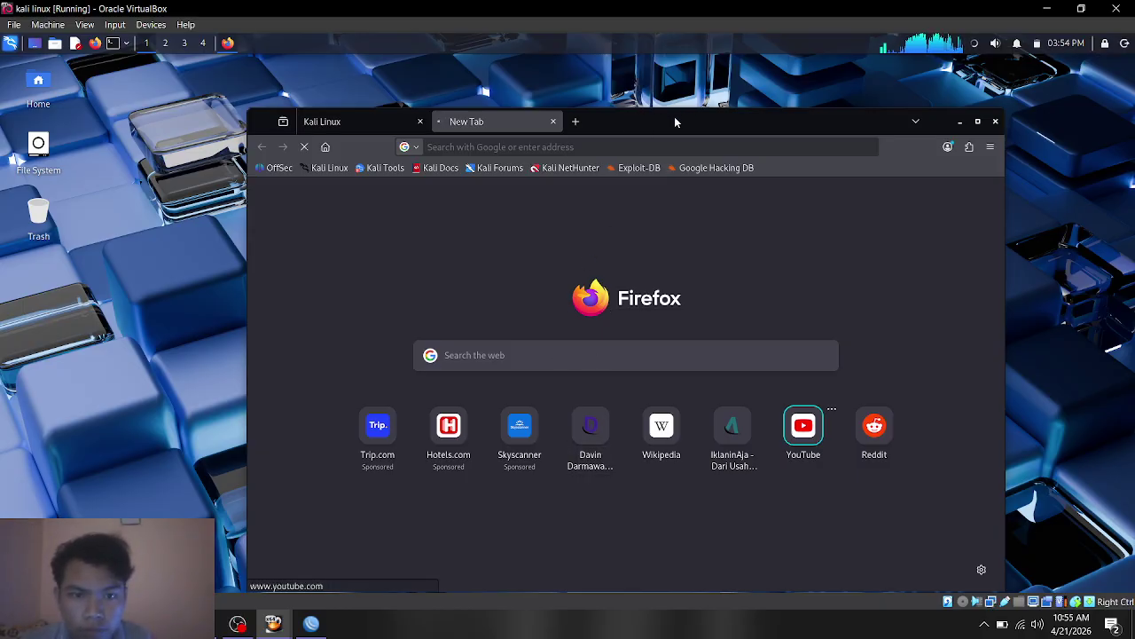
left_click_drag(677, 118, 512, 101)
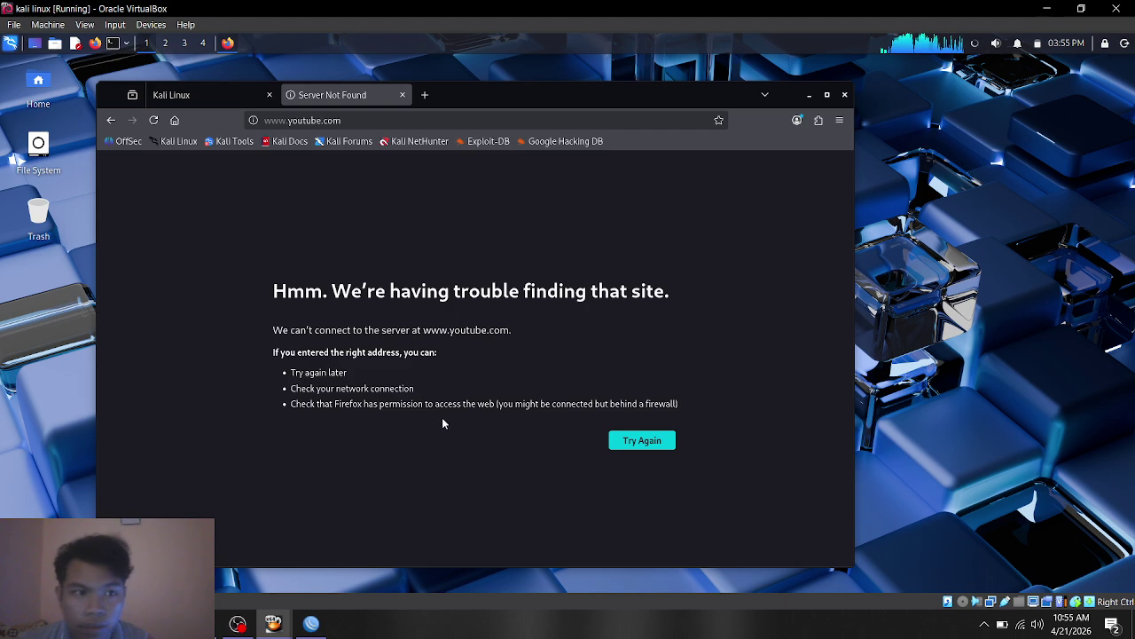
left_click(426, 95)
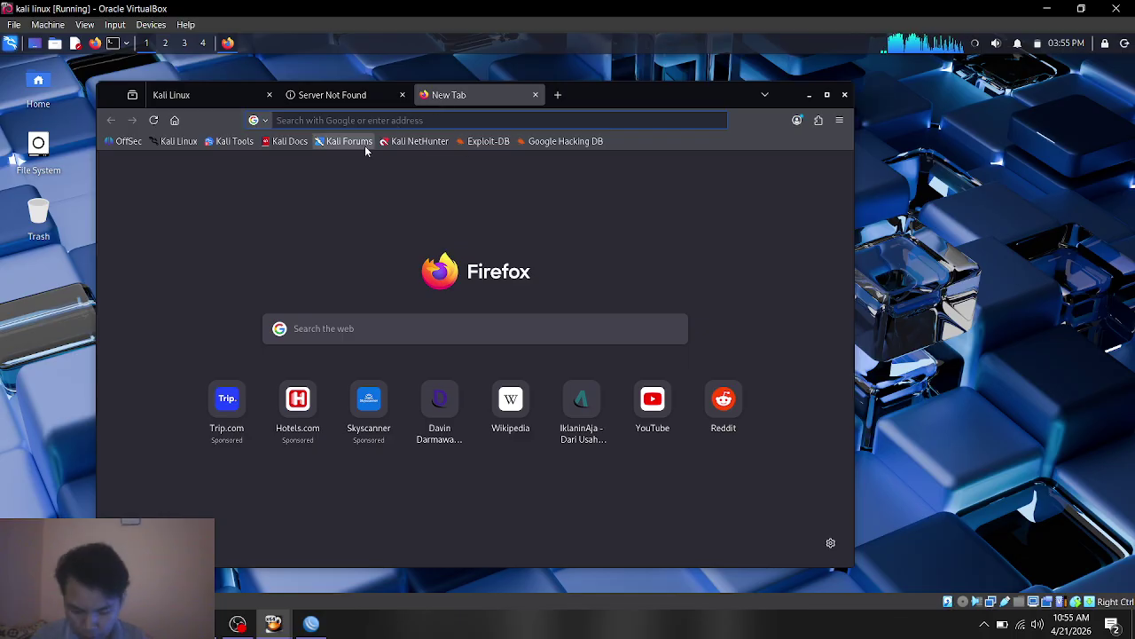
Step: Load google.com to confirm ordinary sites still work
type("goo")
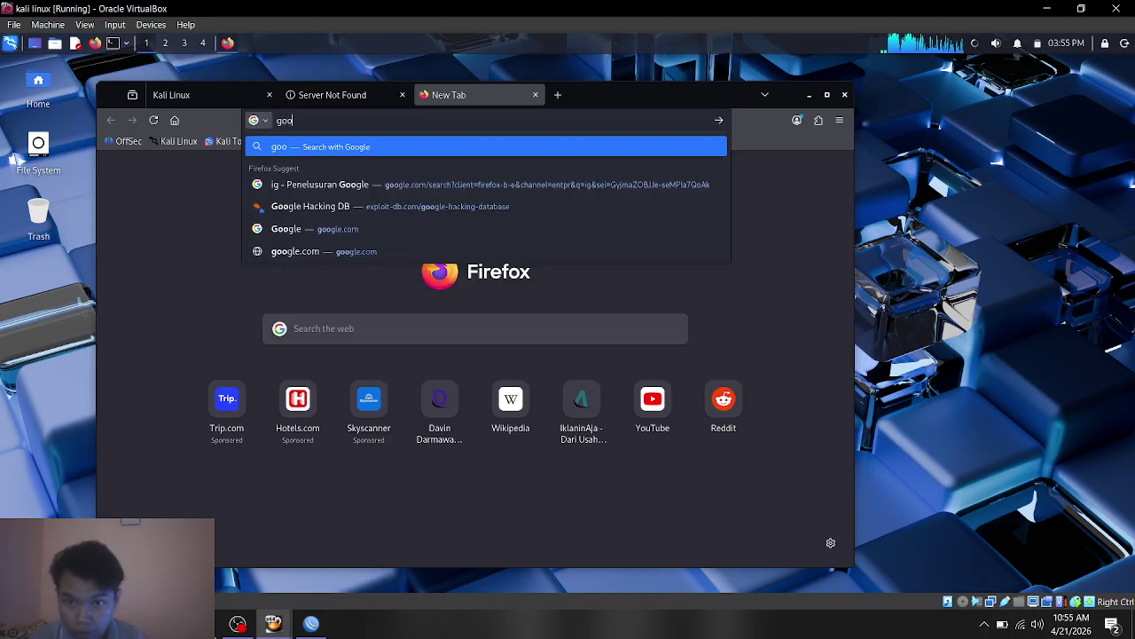
type("gle")
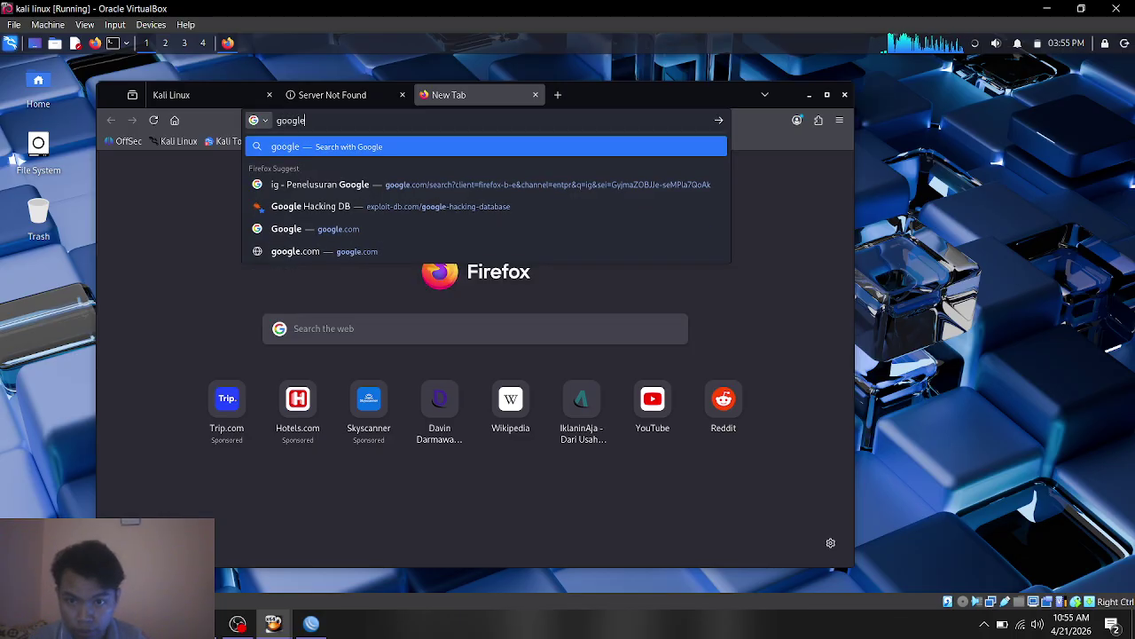
type(".com")
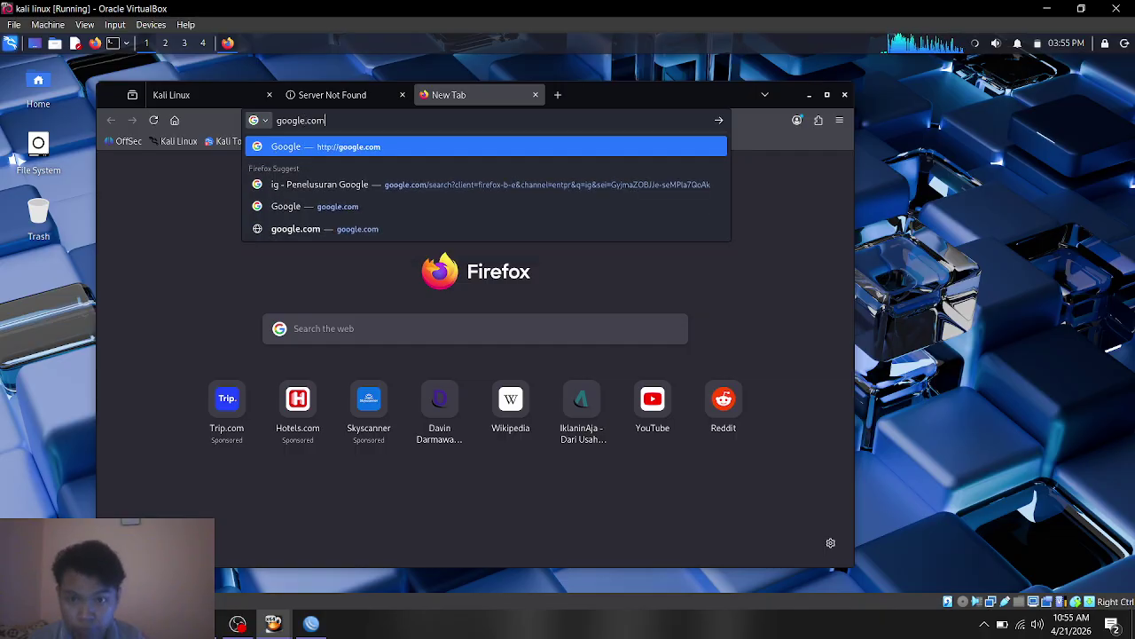
key("Return")
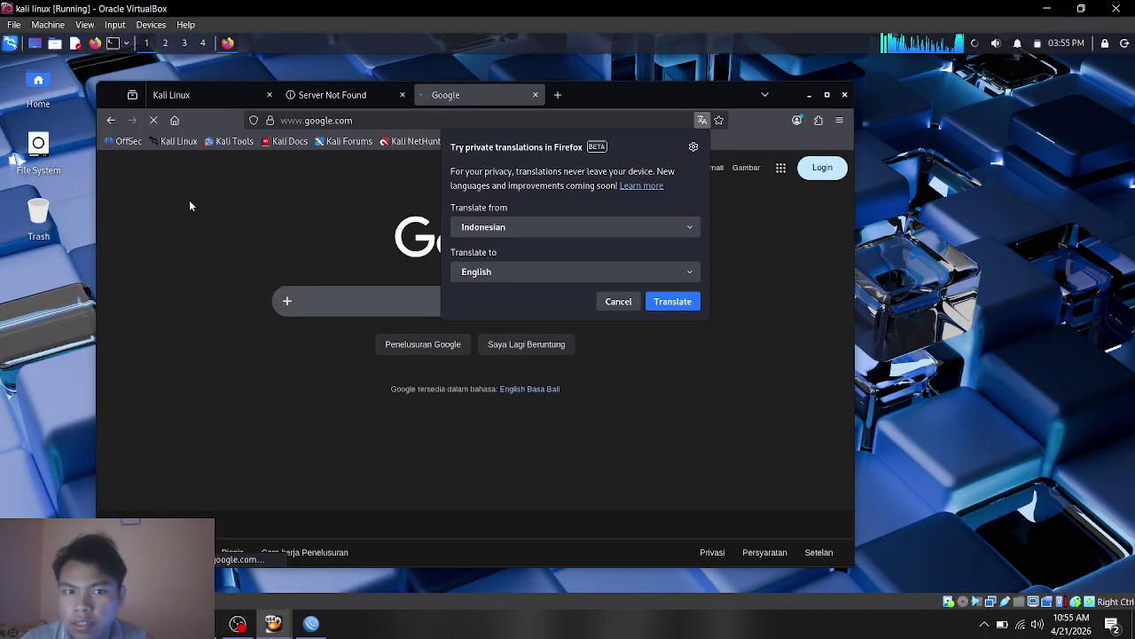
left_click(355, 97)
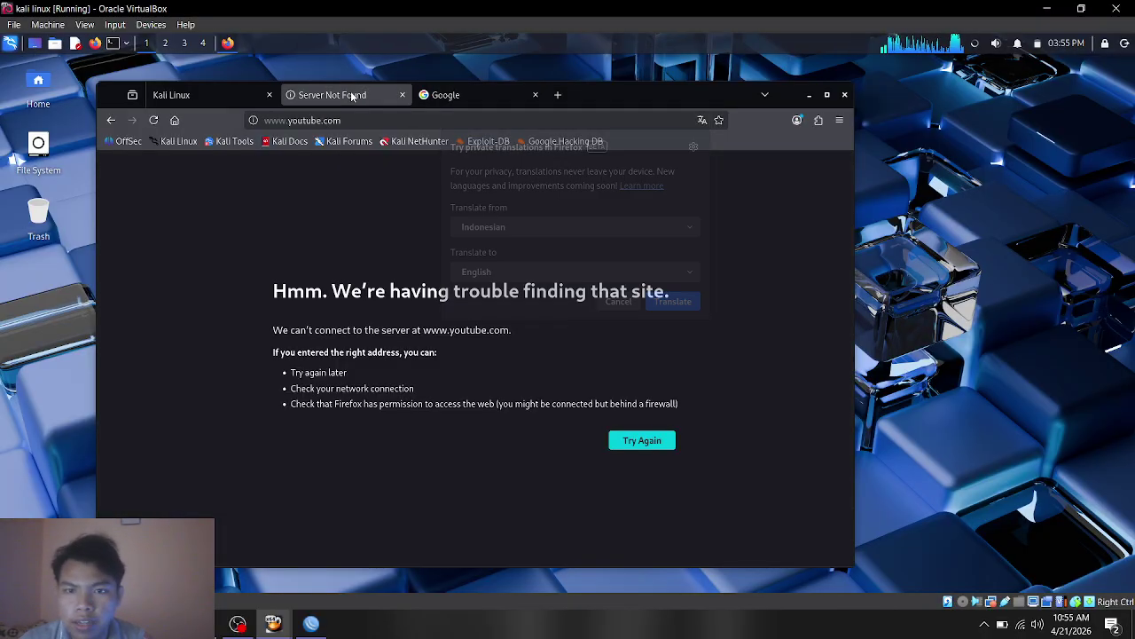
Step: Load facebook.com in a new tab, reconnect the wired network and retry; it still cannot connect
left_click(557, 95)
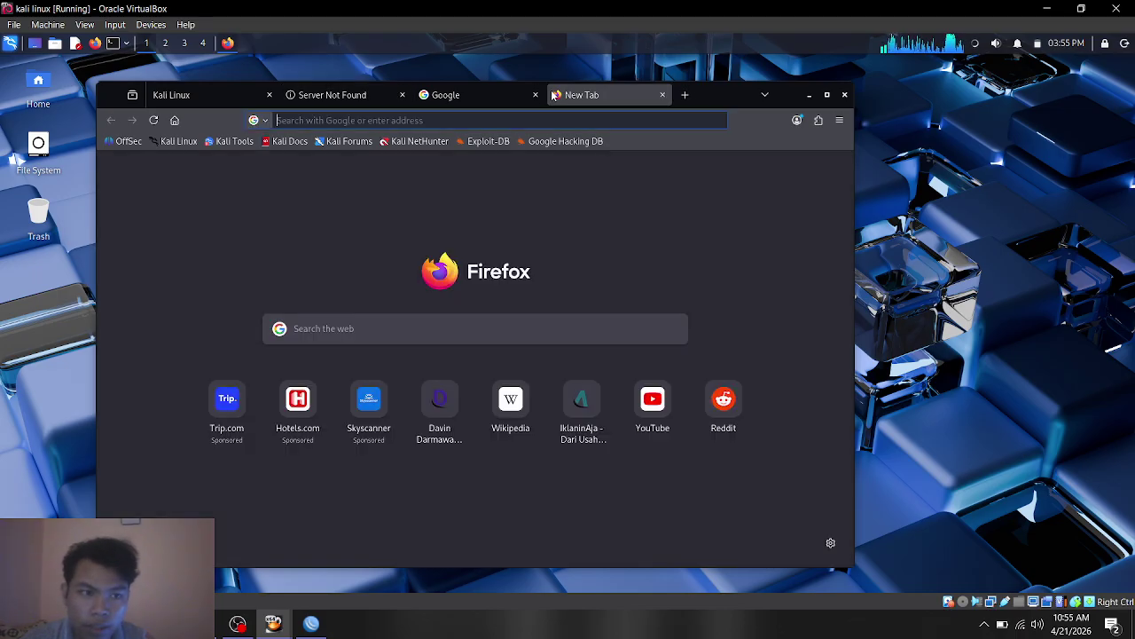
type("face")
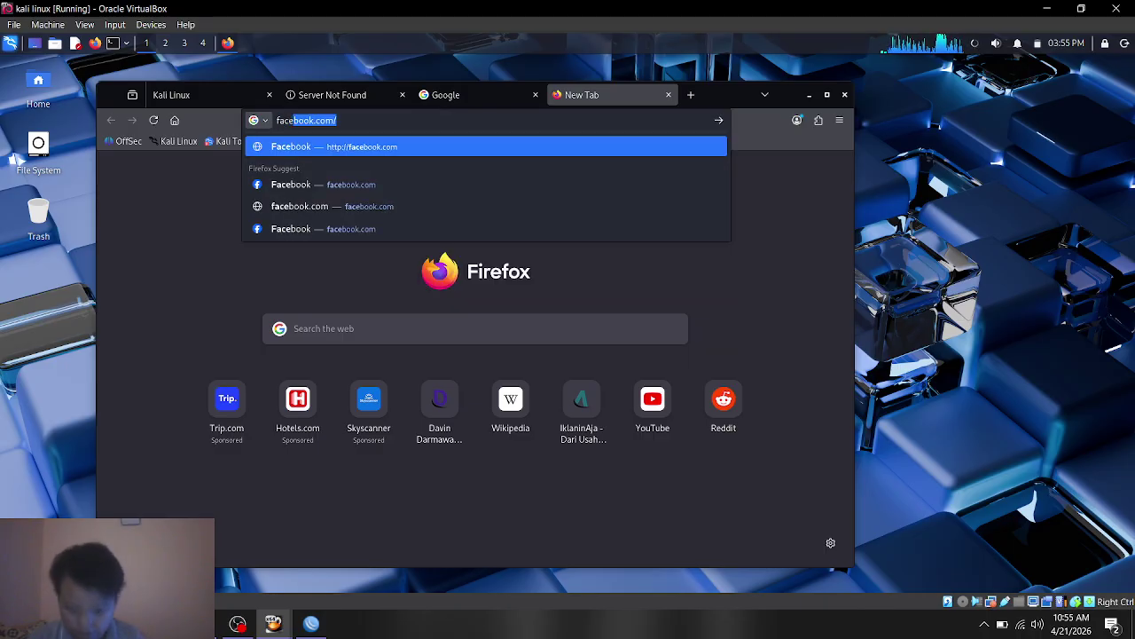
type("book")
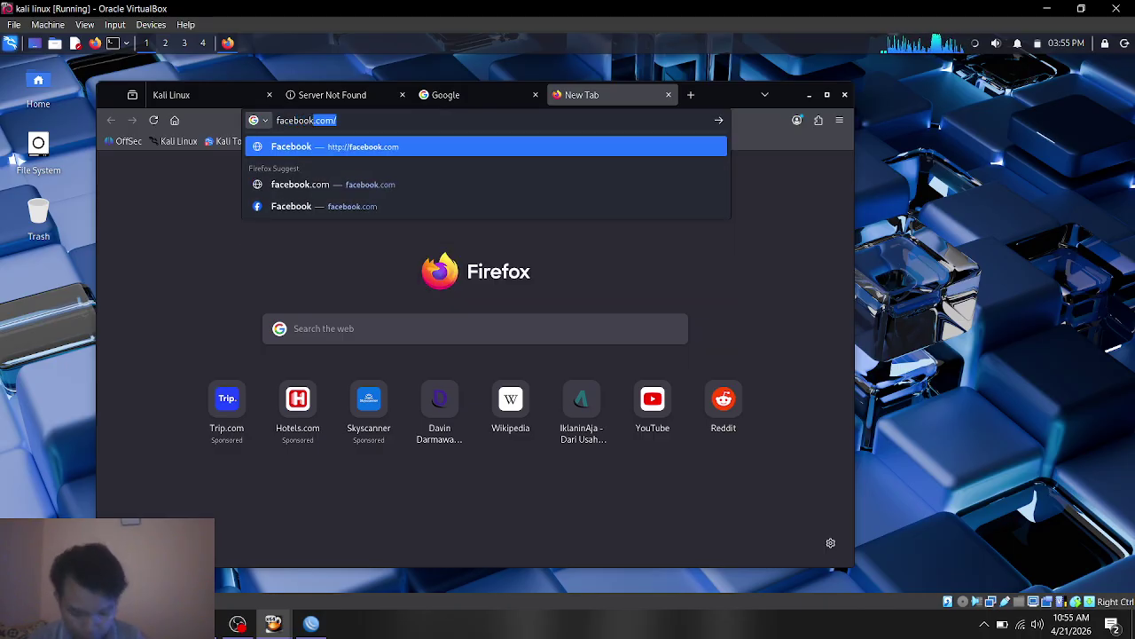
type(".com")
key("Return")
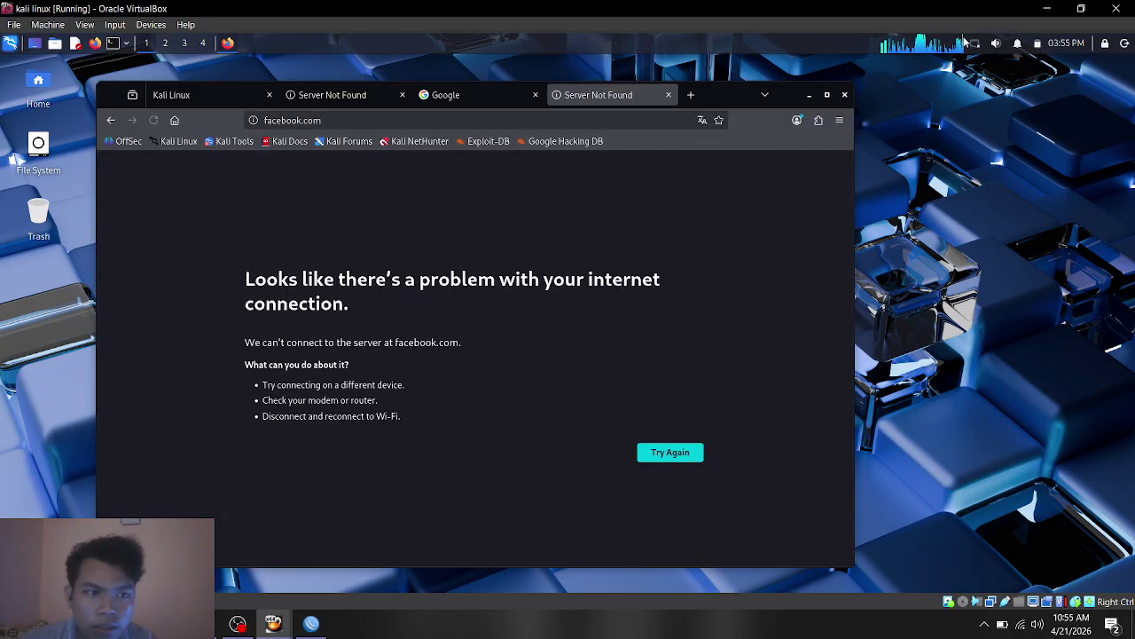
left_click(974, 42)
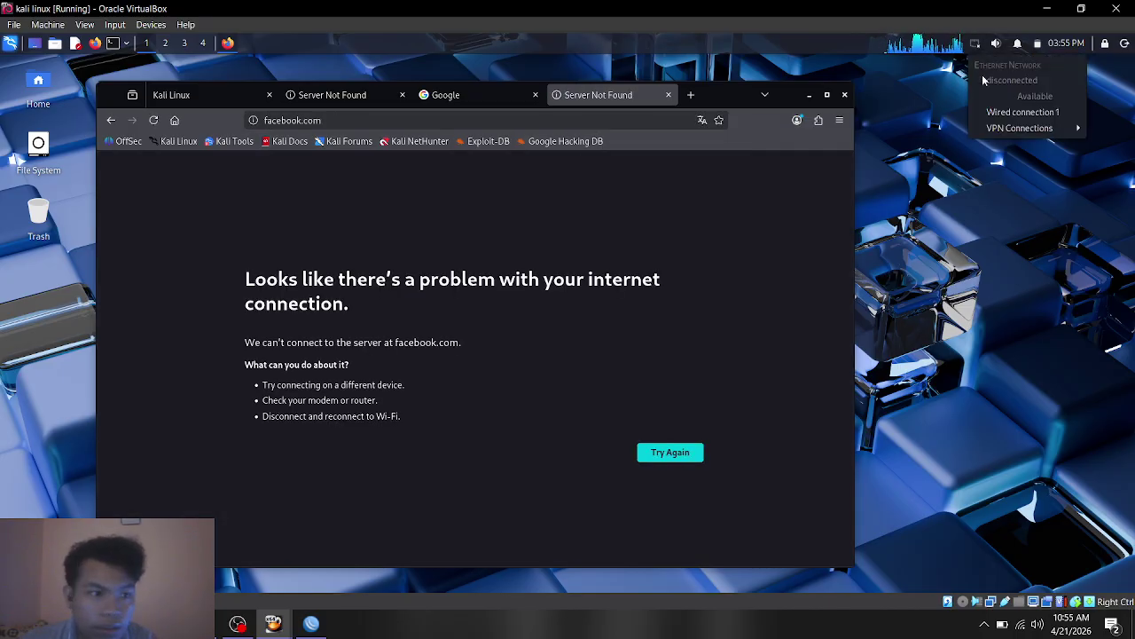
left_click(994, 112)
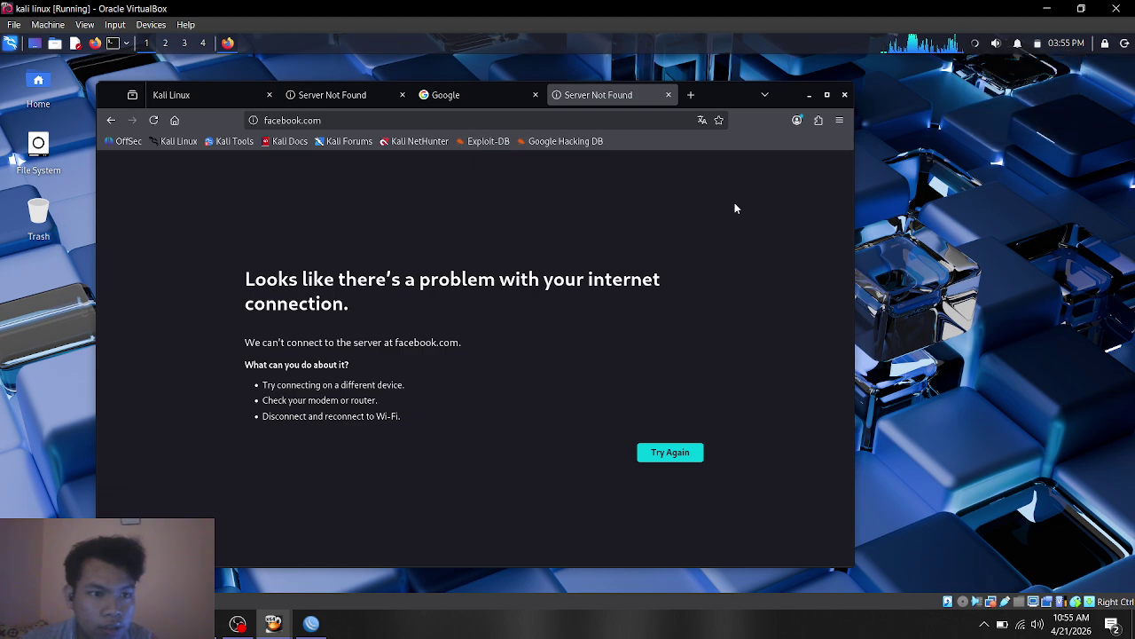
left_click(650, 453)
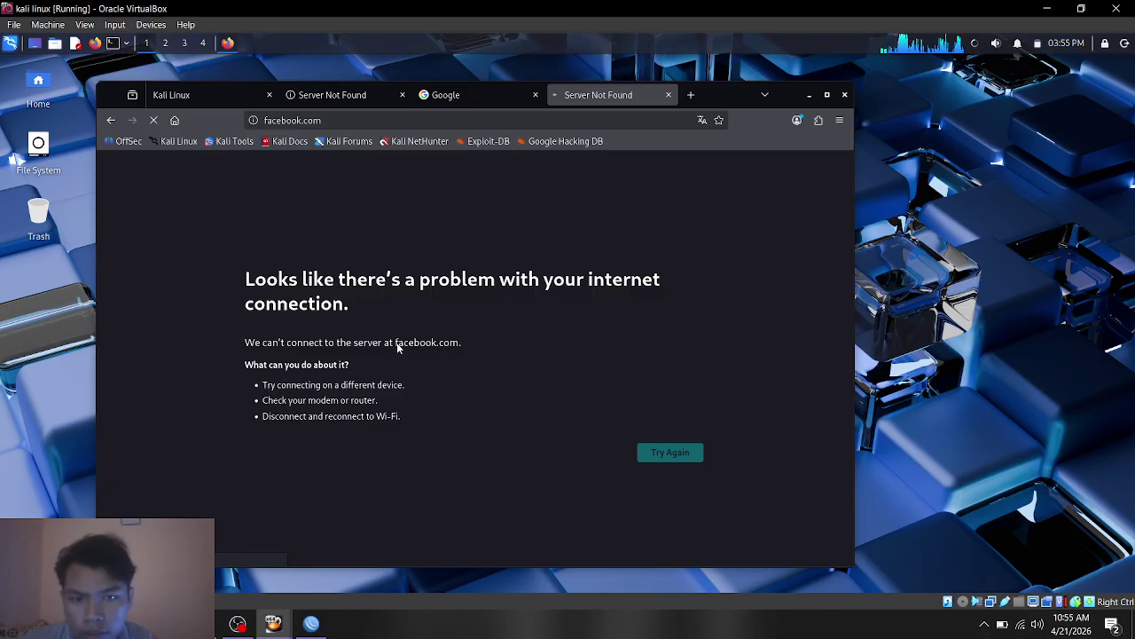
left_click(329, 98)
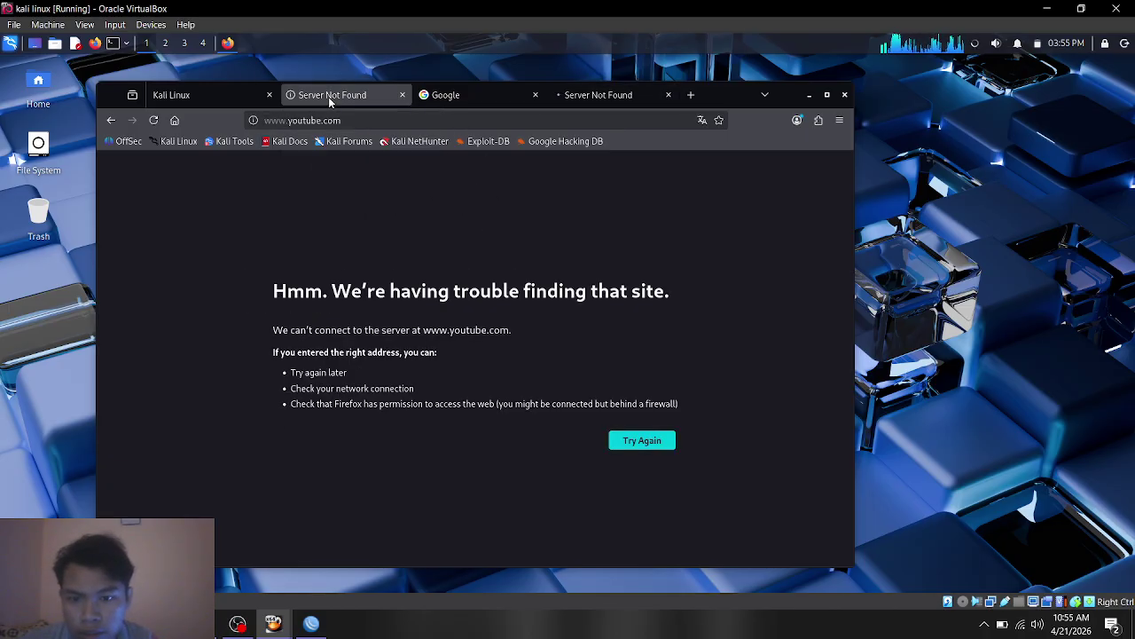
left_click(610, 105)
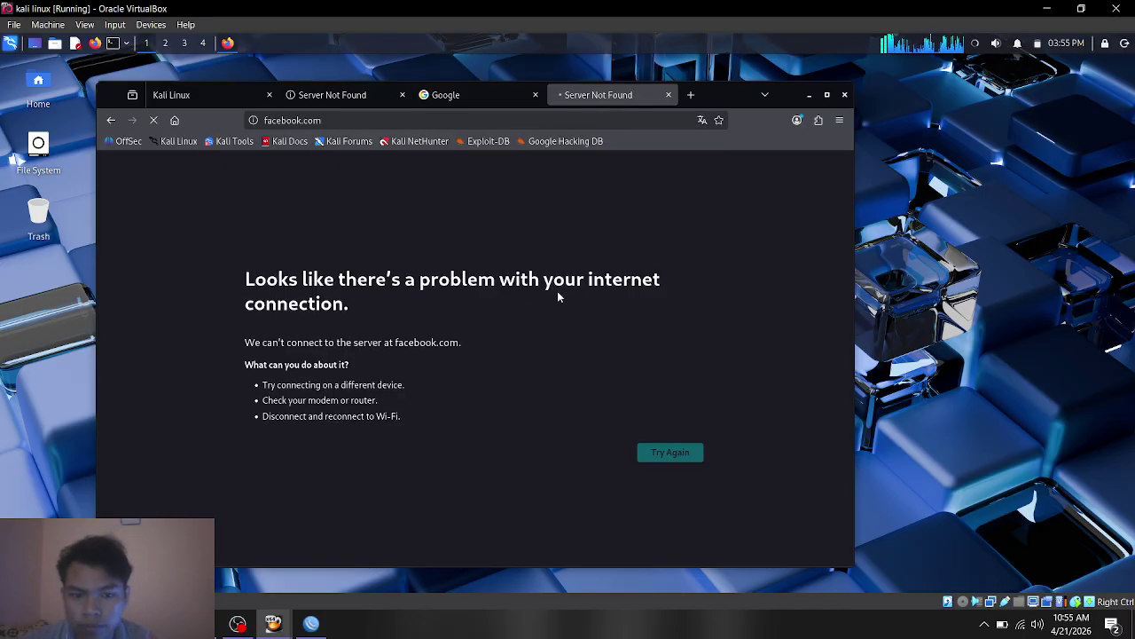
left_click(689, 96)
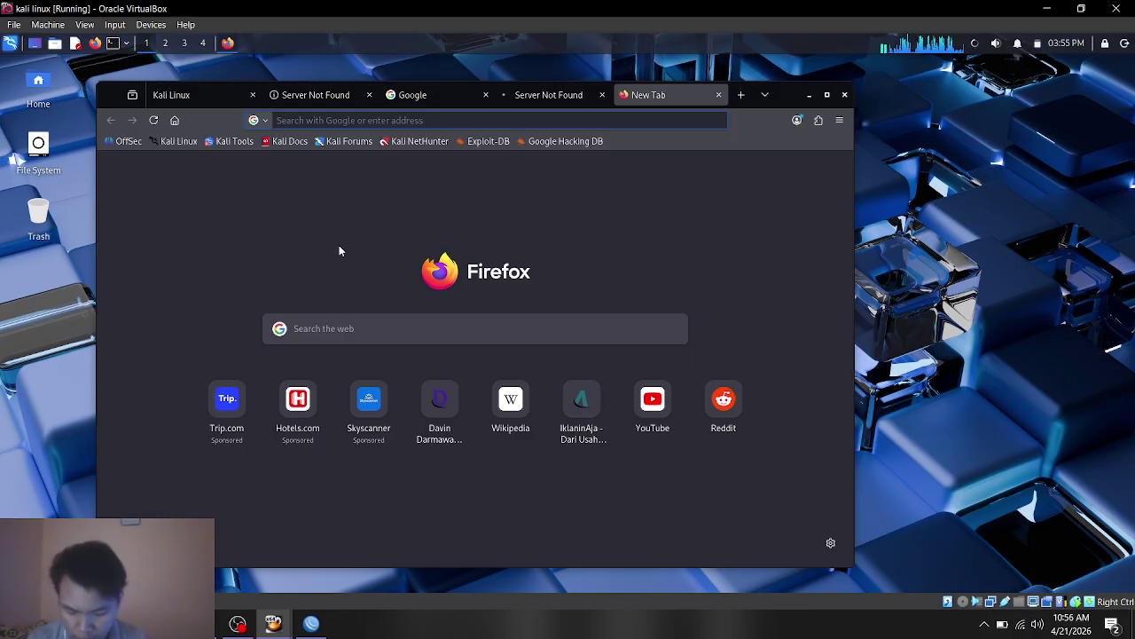
Step: Load the personal portfolio website, dismiss the translation offer, scroll it, and return to the facebook.com tab
type("davindar")
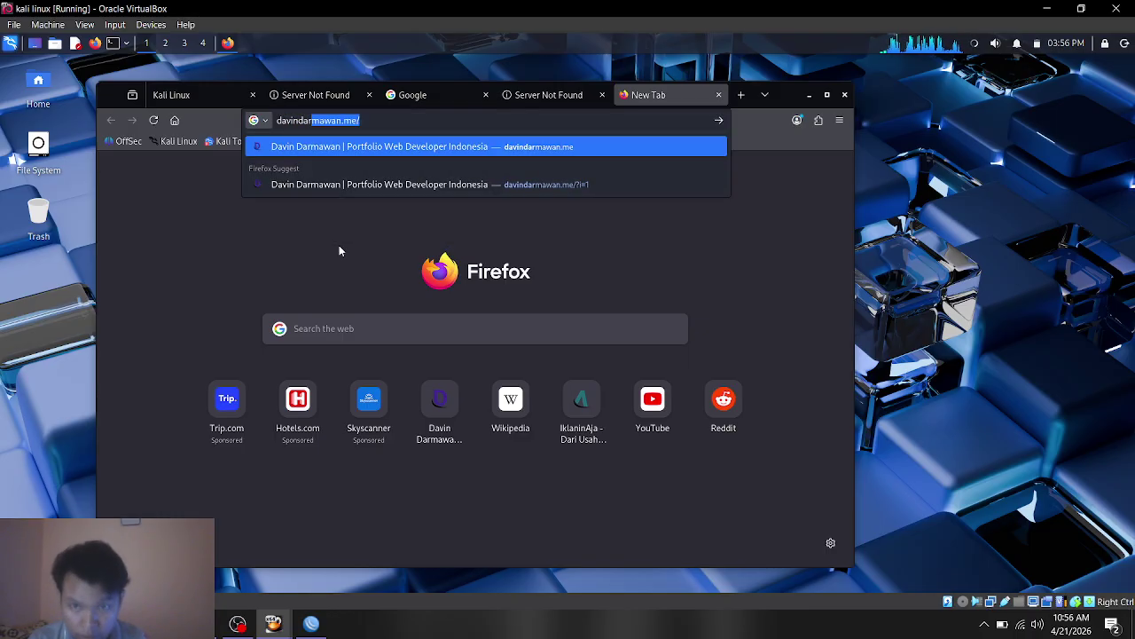
type("mawan")
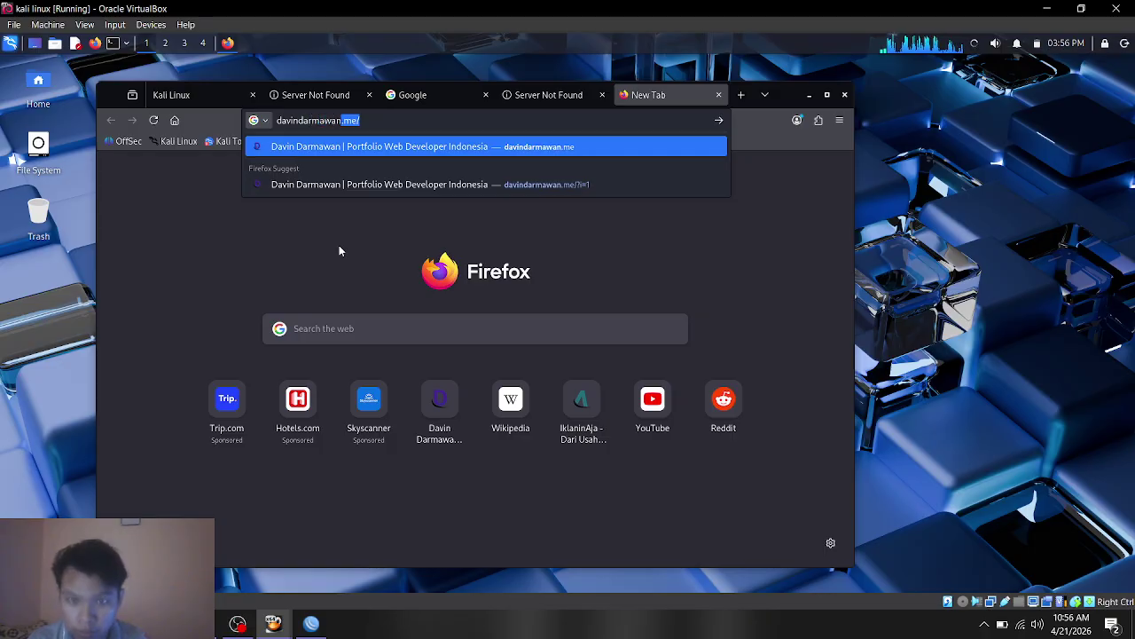
type(".me")
key("Return")
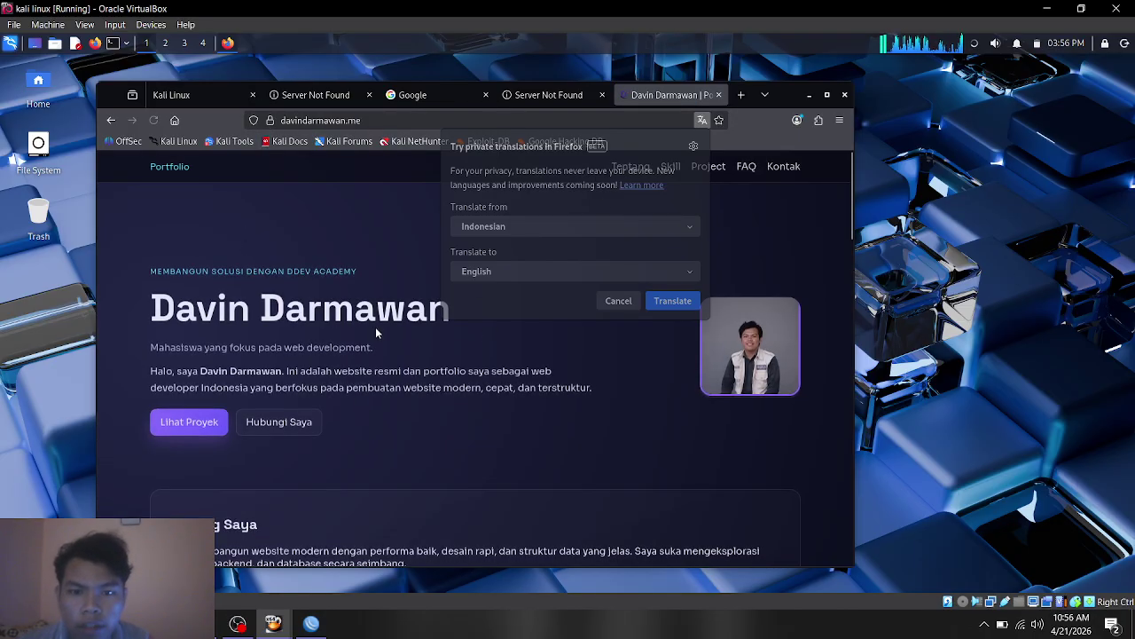
left_click(618, 302)
scroll(545, 315, "down", 3)
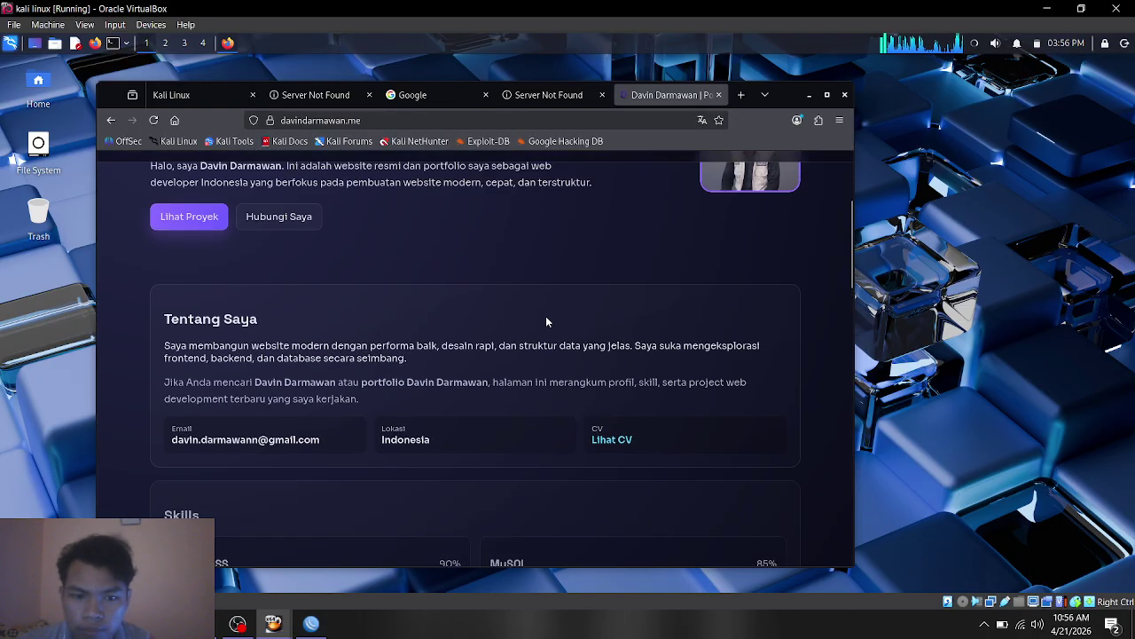
scroll(541, 323, "up", 3)
scroll(543, 328, "down", 6)
scroll(524, 339, "up", 6)
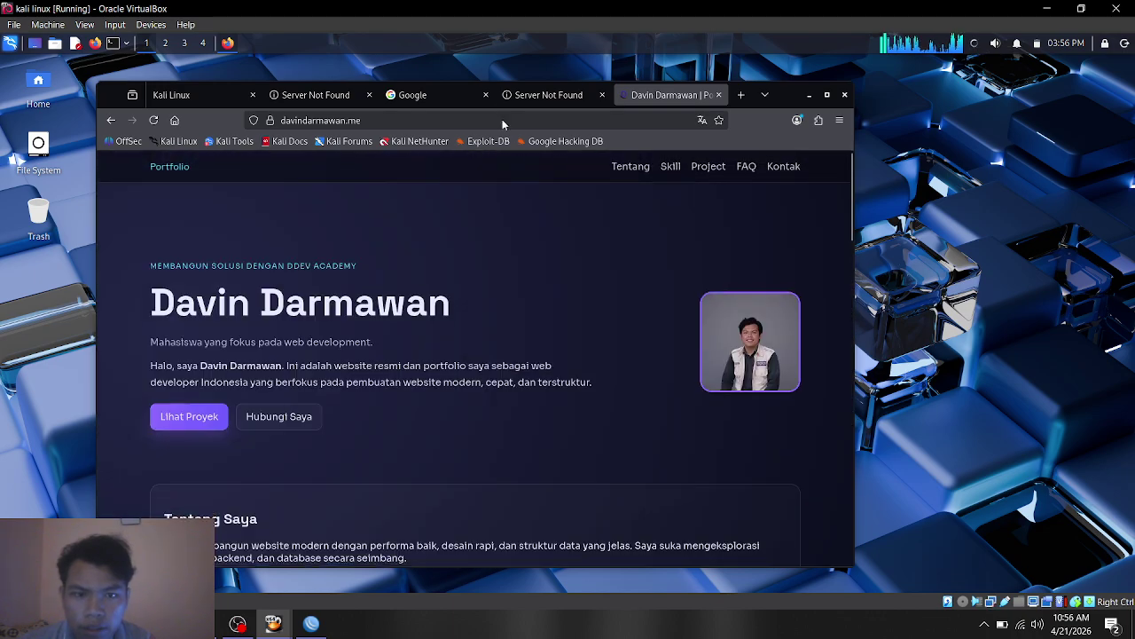
left_click(536, 97)
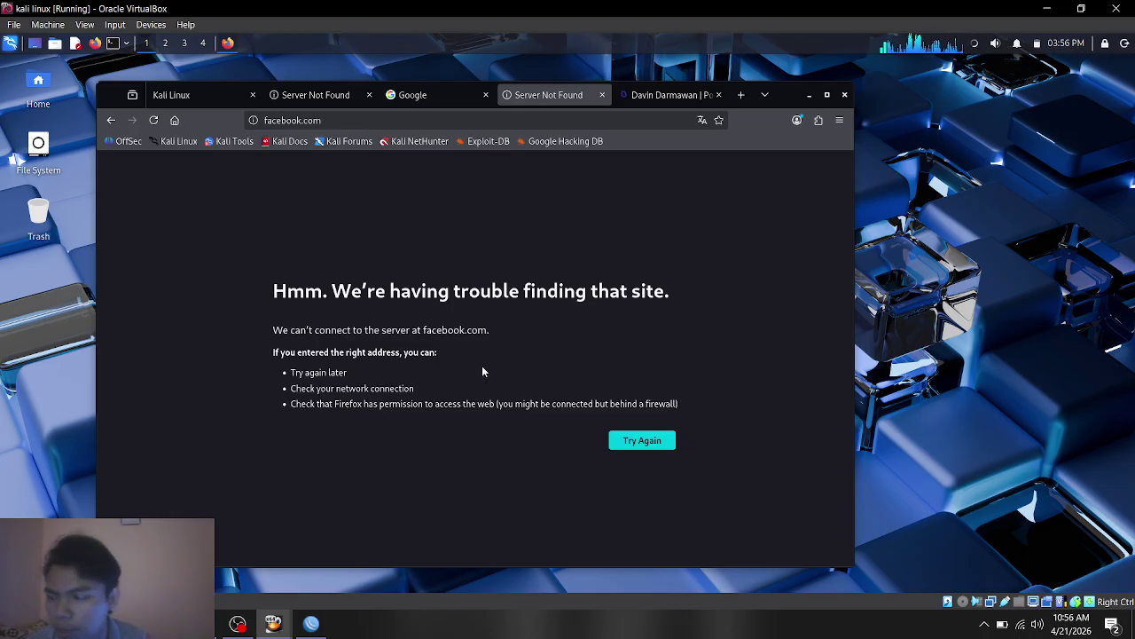
left_click(311, 623)
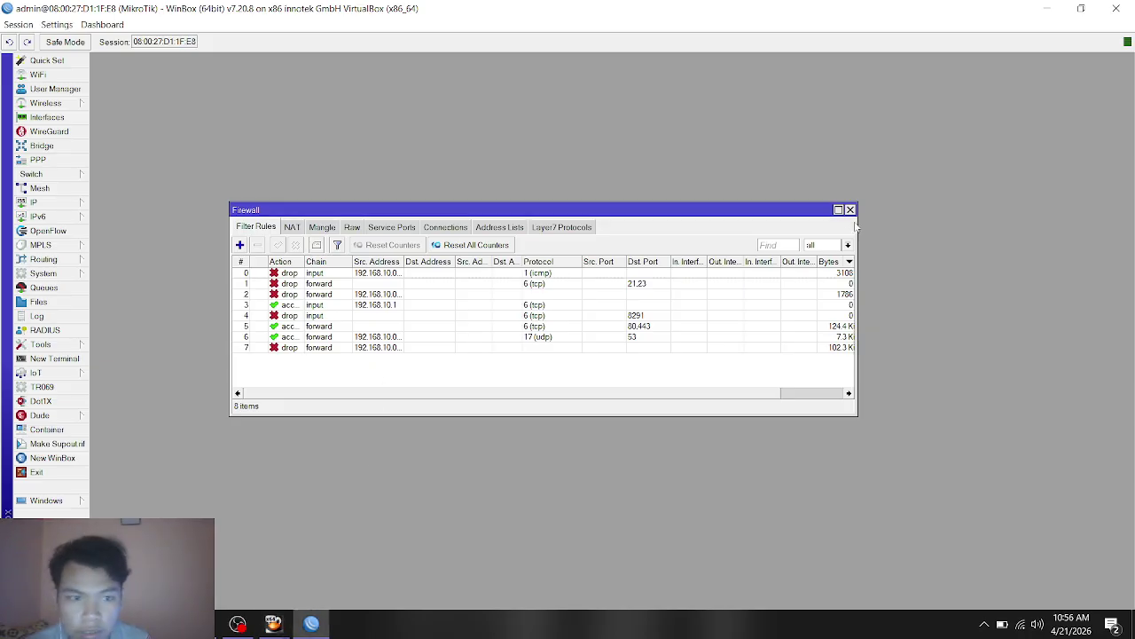
left_click_drag(683, 211, 668, 241)
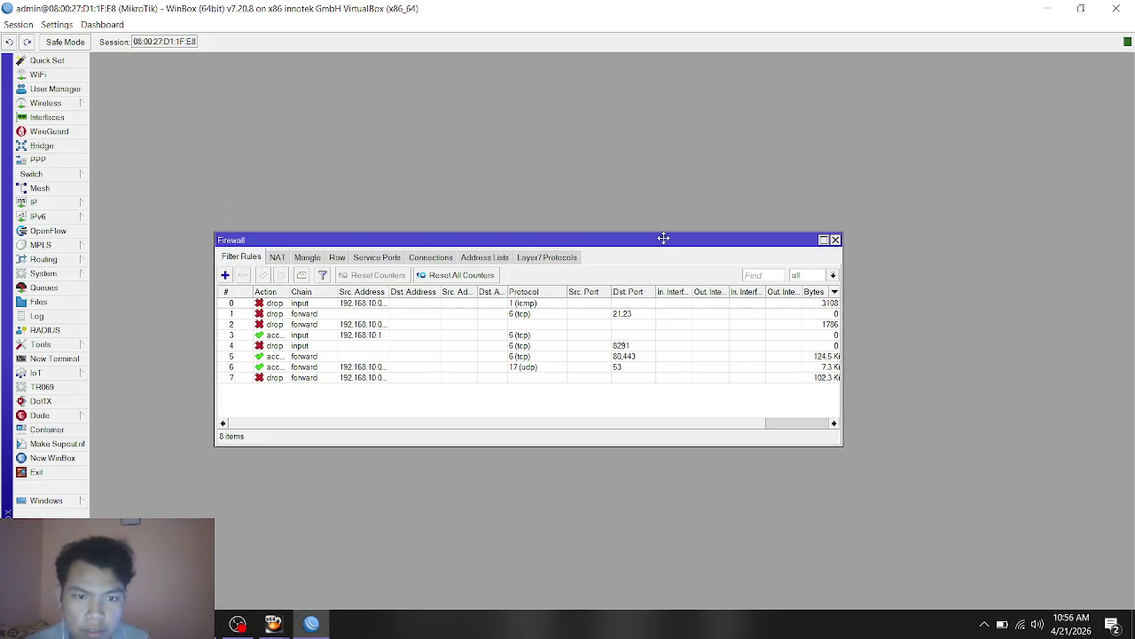
left_click(273, 624)
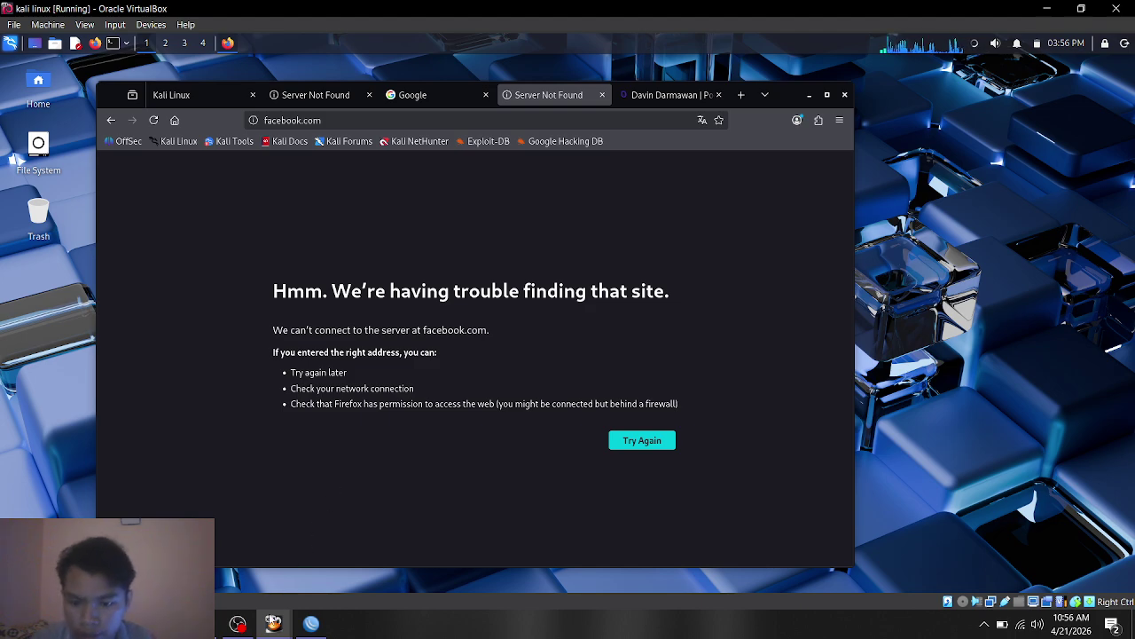
mouse_move(310, 623)
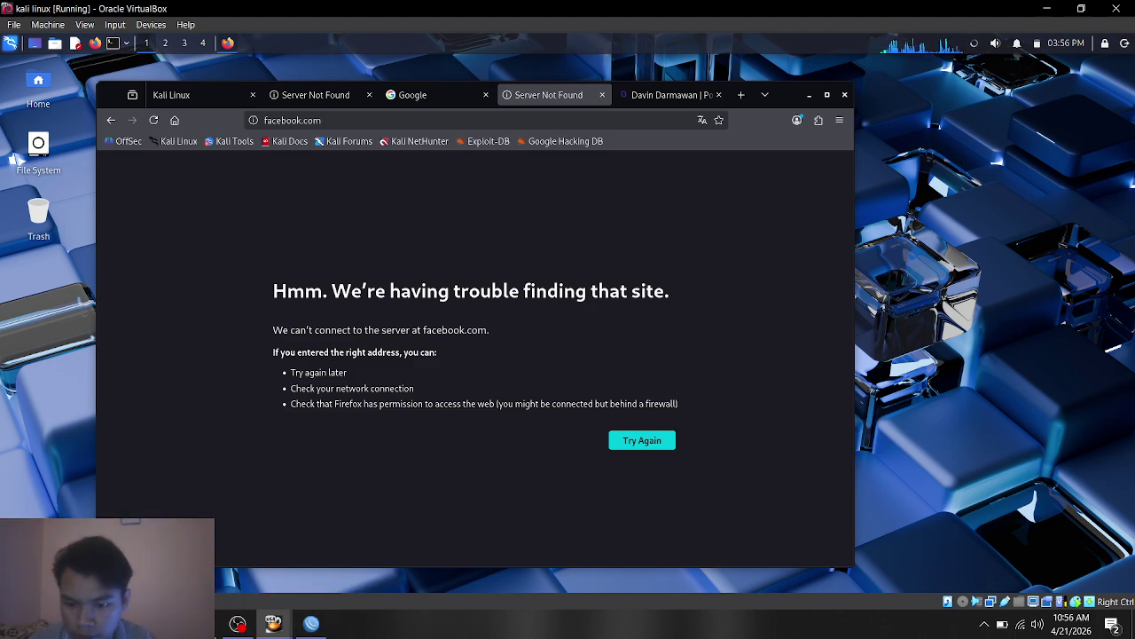
left_click(223, 568)
scroll(558, 381, "down", 2)
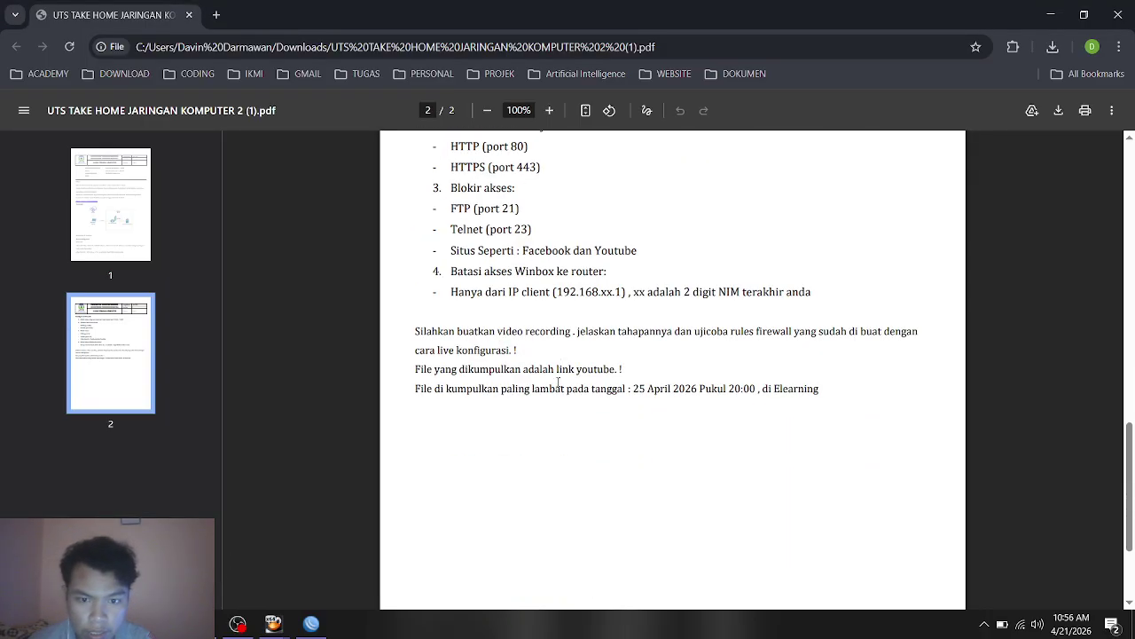
scroll(558, 382, "up", 10)
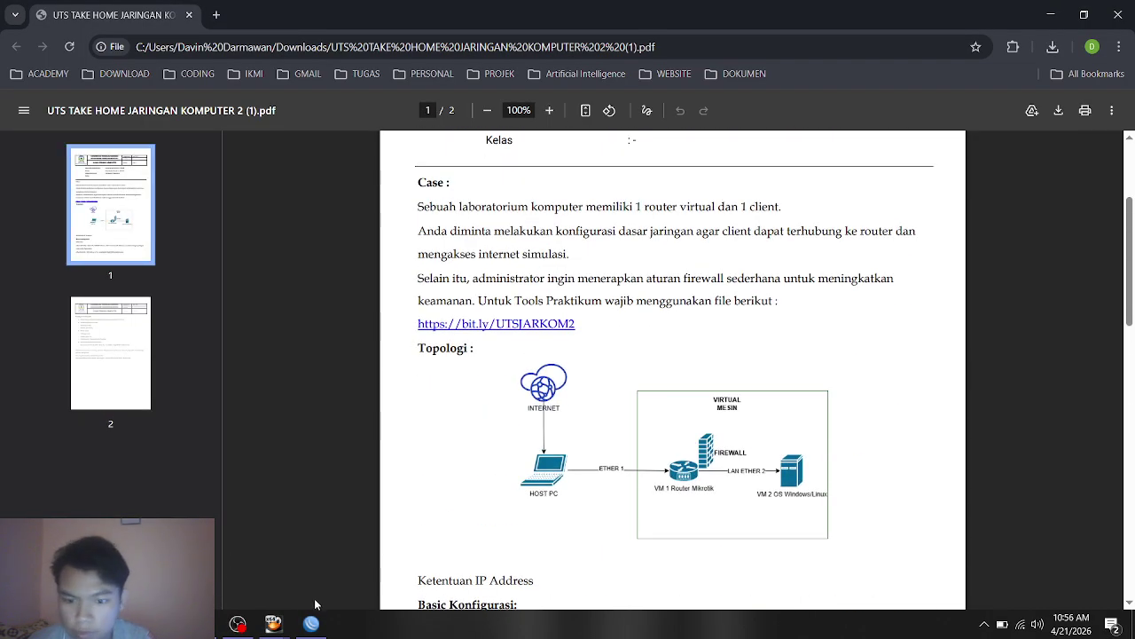
left_click(274, 624)
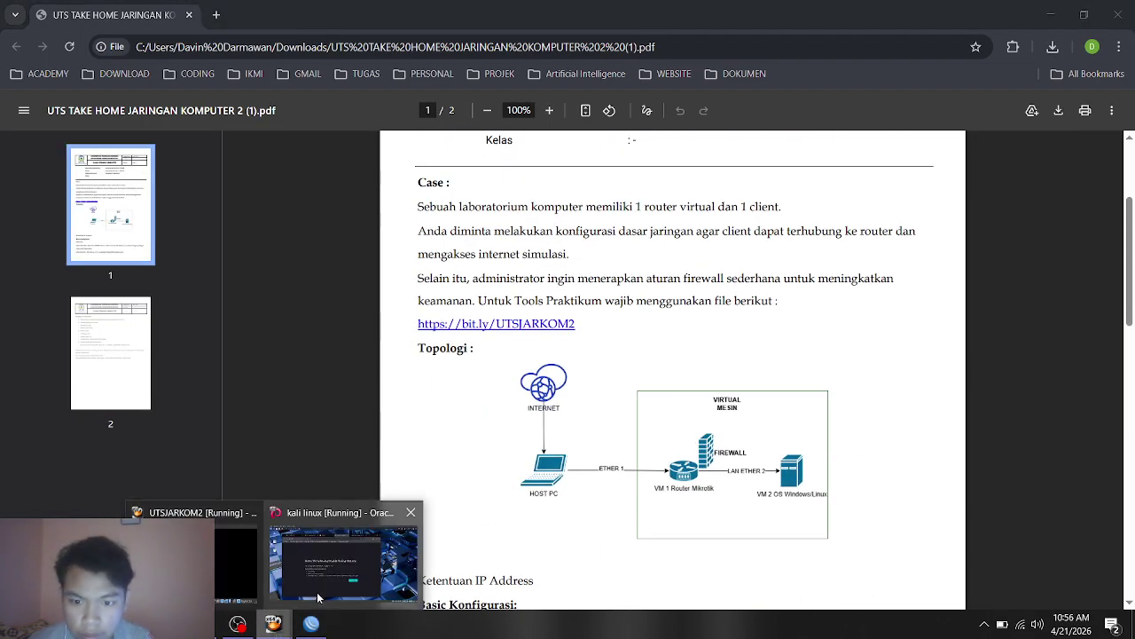
left_click(318, 597)
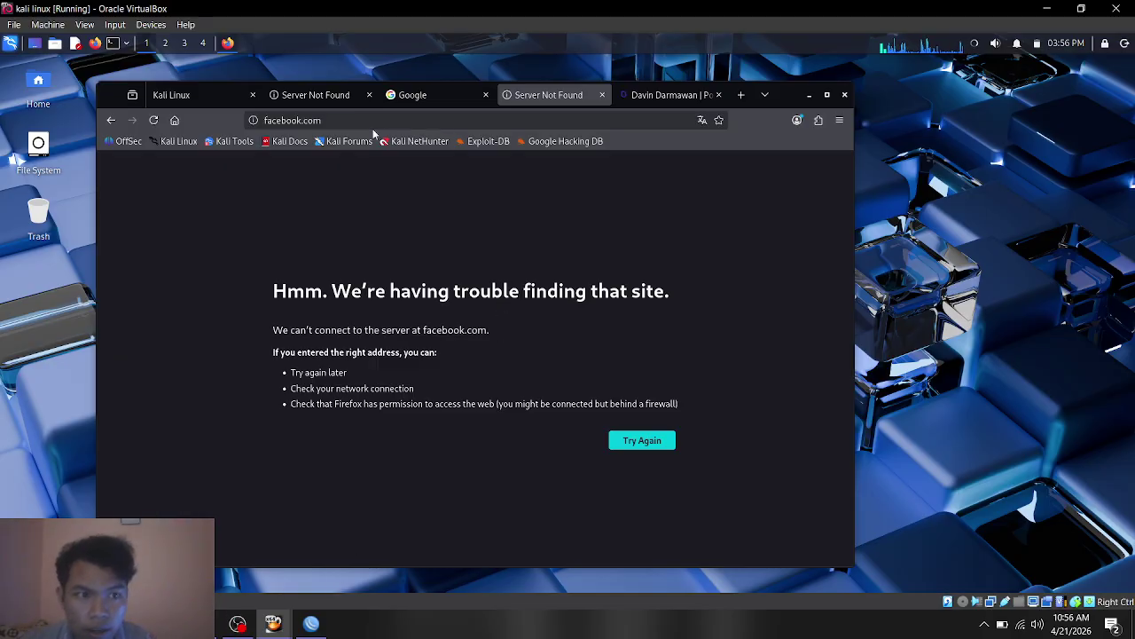
Step: Show the youtube.com Server Not Found tab, then bring OBS Studio to the front
left_click(315, 96)
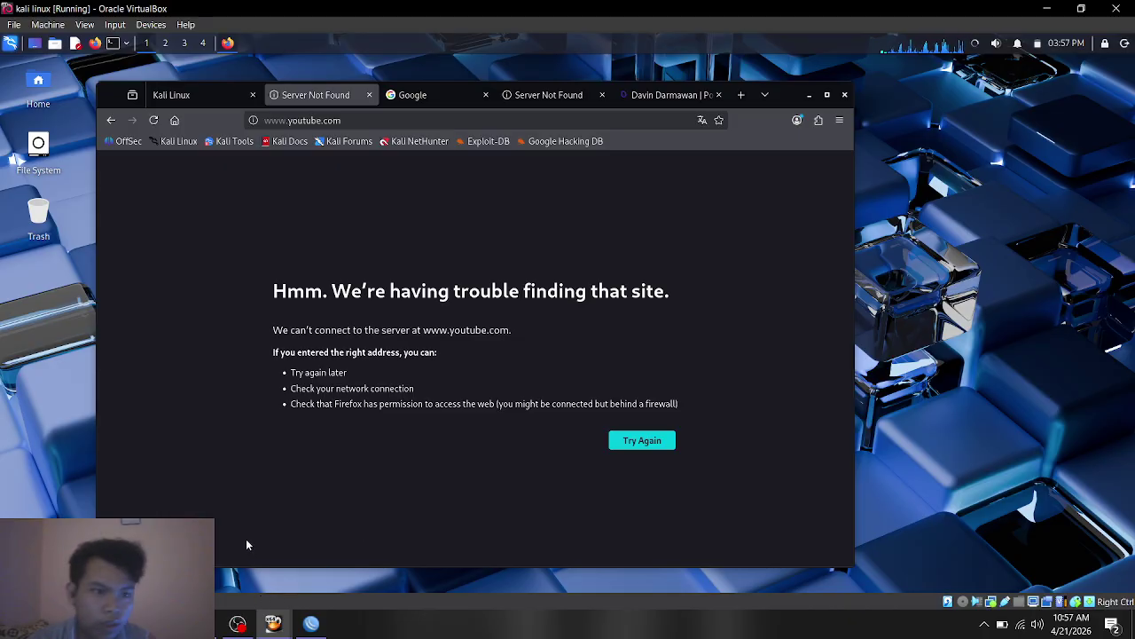
left_click(237, 624)
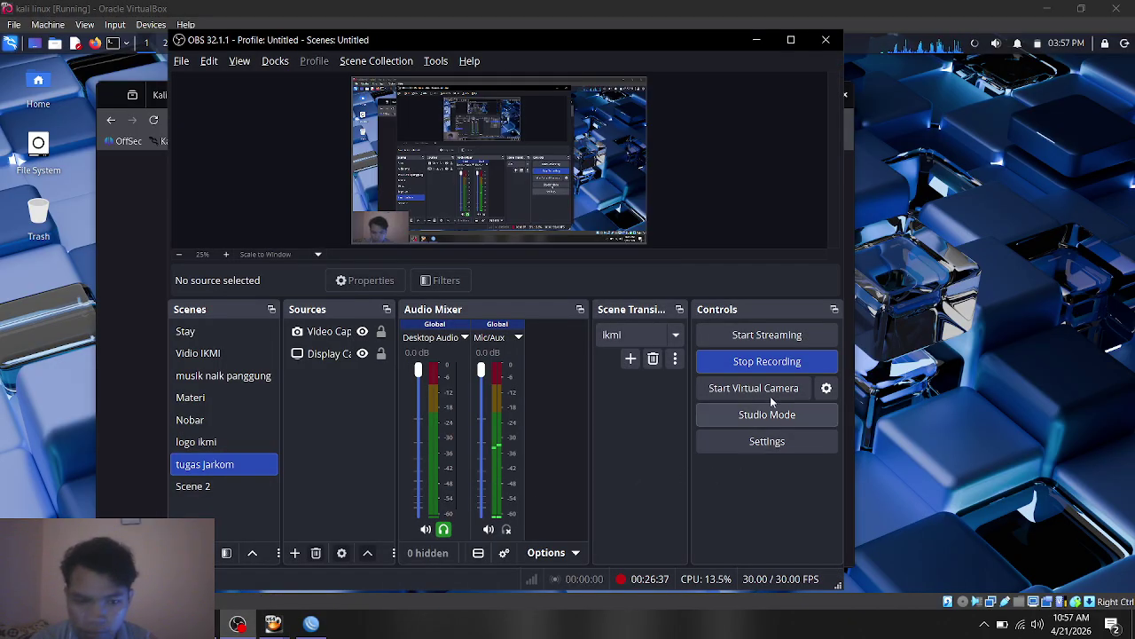